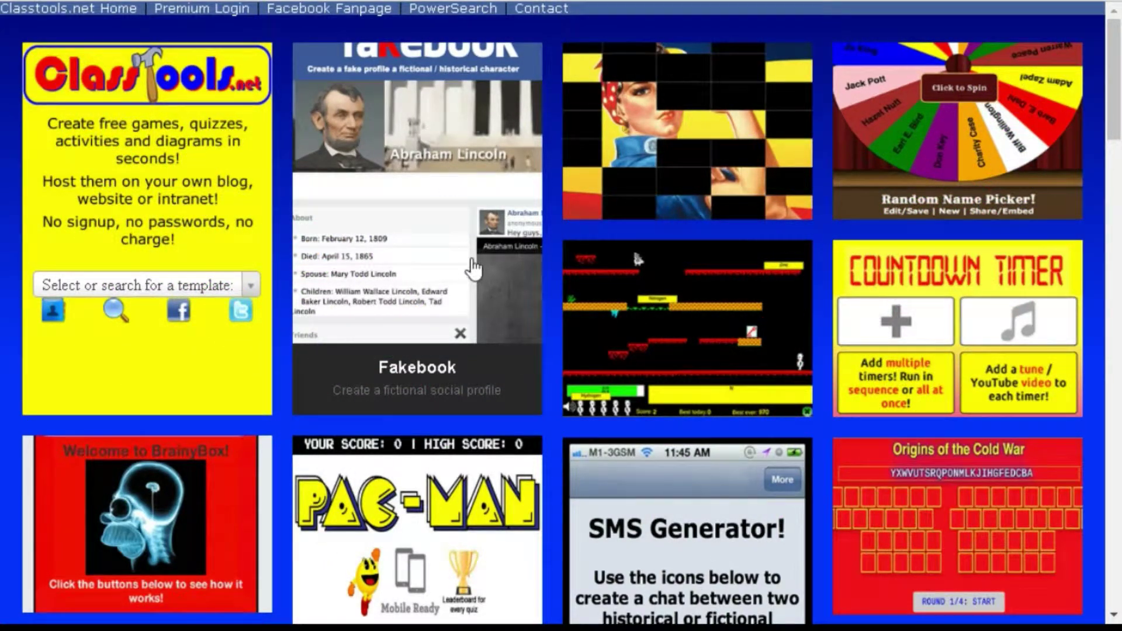
- Browse the ClassTools template gallery and open the Fakebook template
scroll(473, 269, "down", 10)
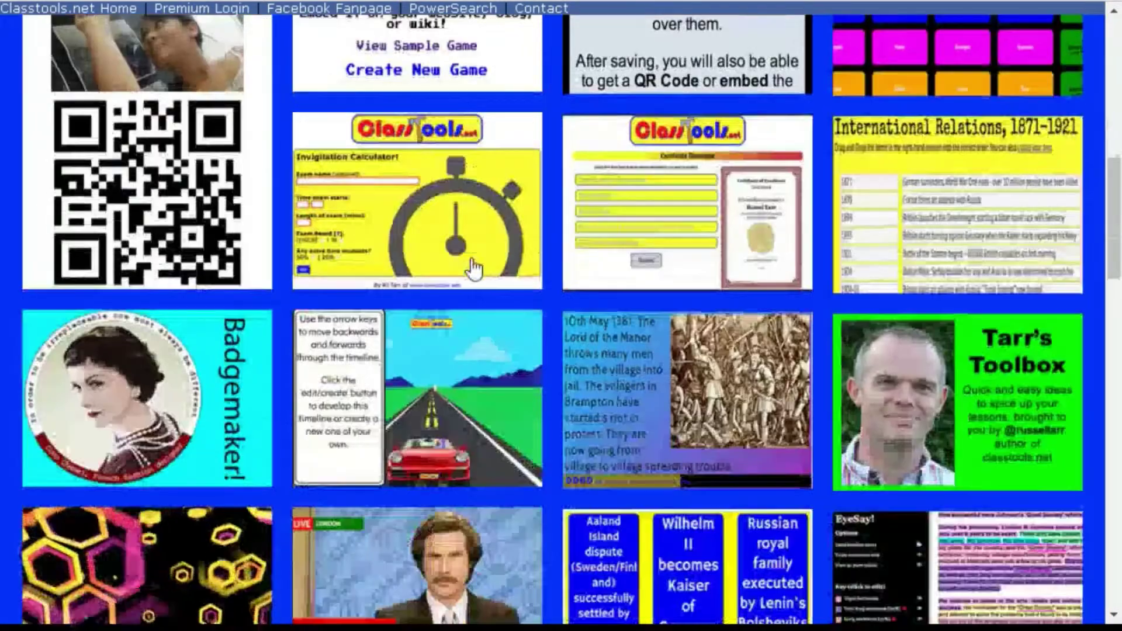
scroll(473, 269, "down", 12)
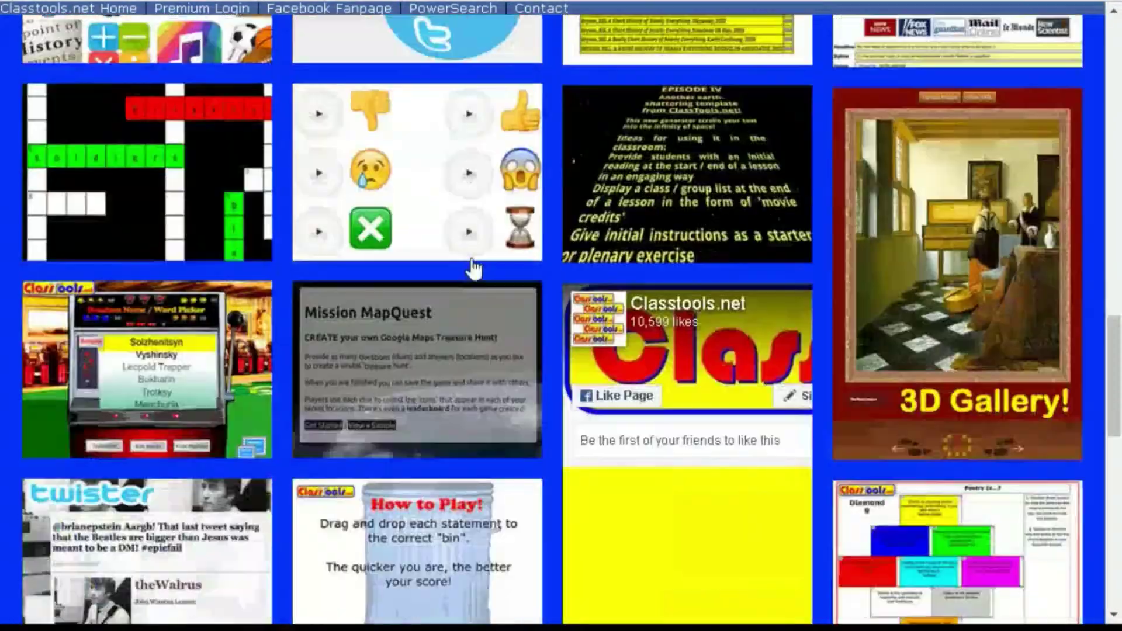
scroll(473, 268, "down", 9)
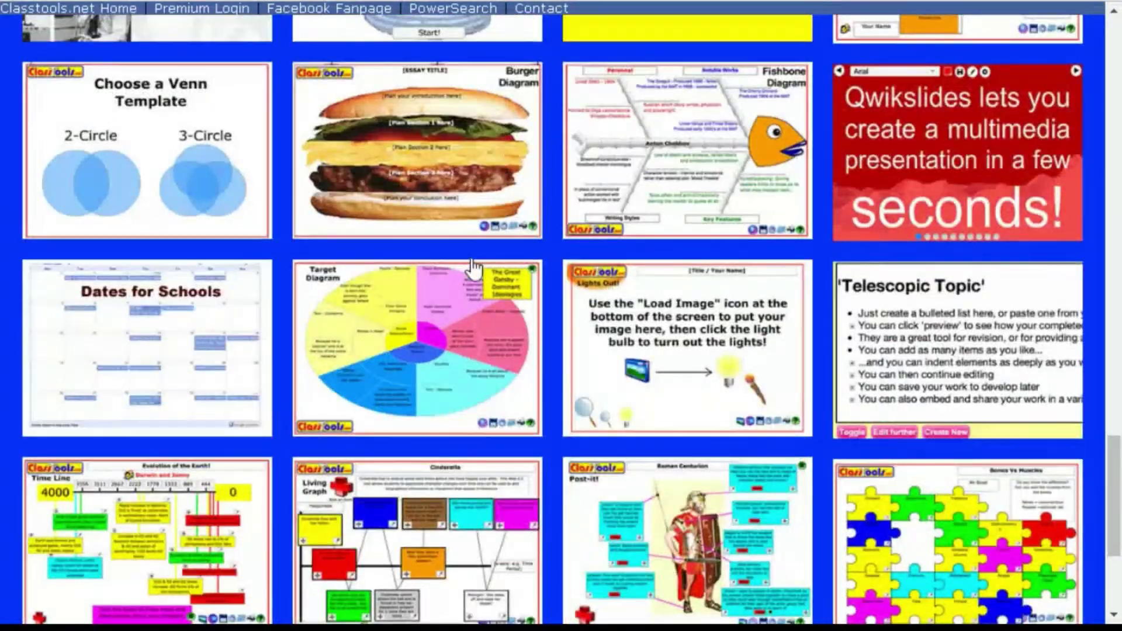
scroll(473, 268, "down", 3)
scroll(474, 268, "up", 8)
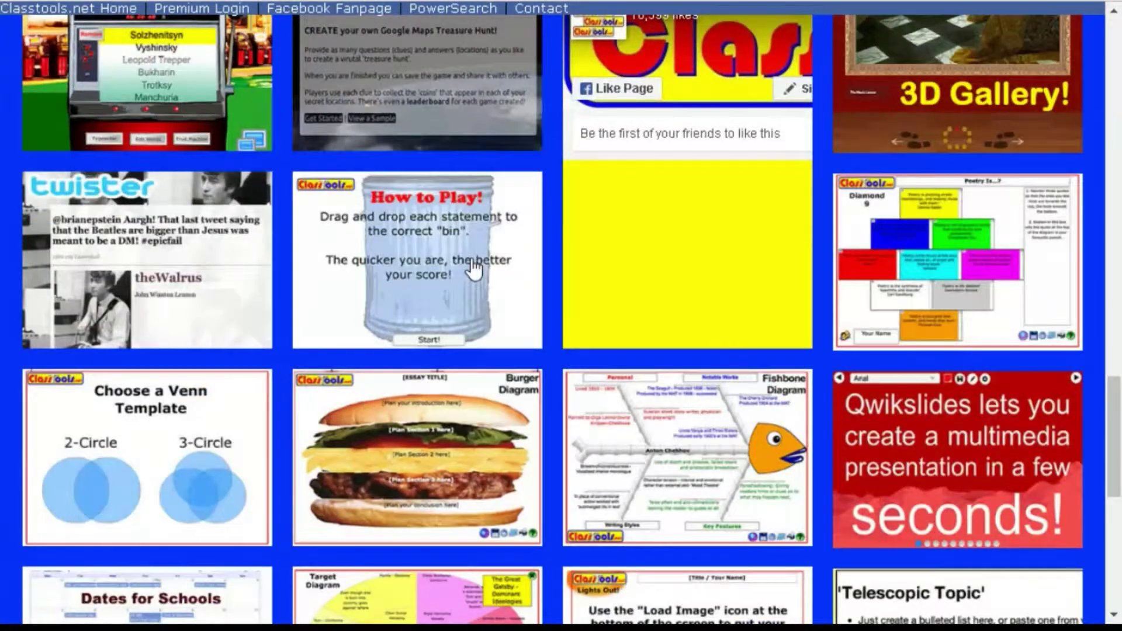
scroll(473, 269, "up", 3)
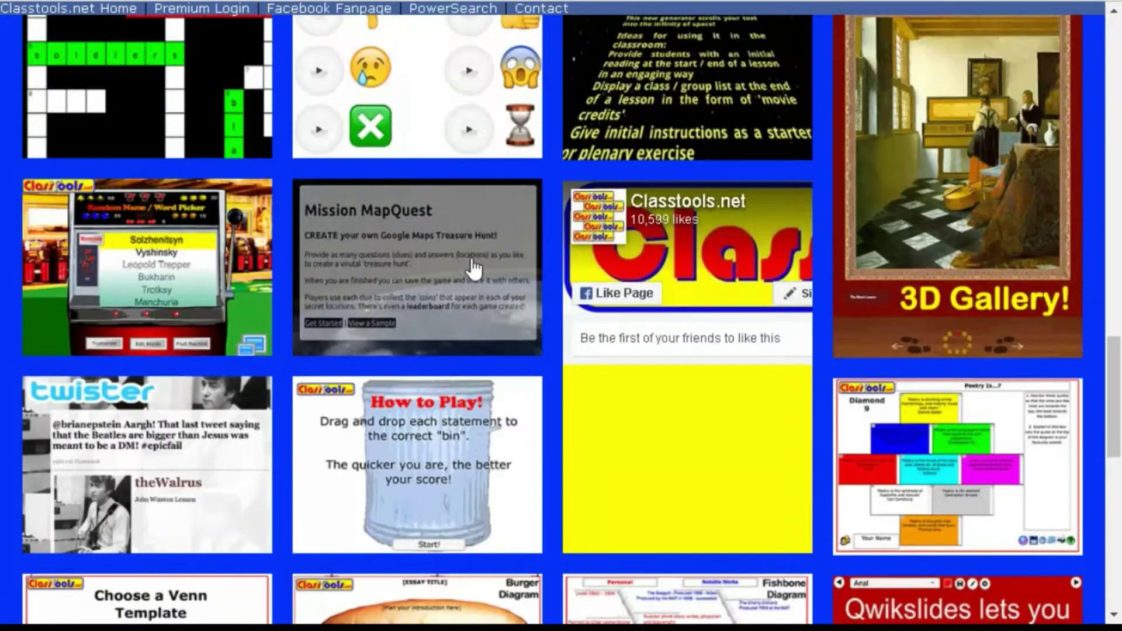
scroll(473, 268, "up", 10)
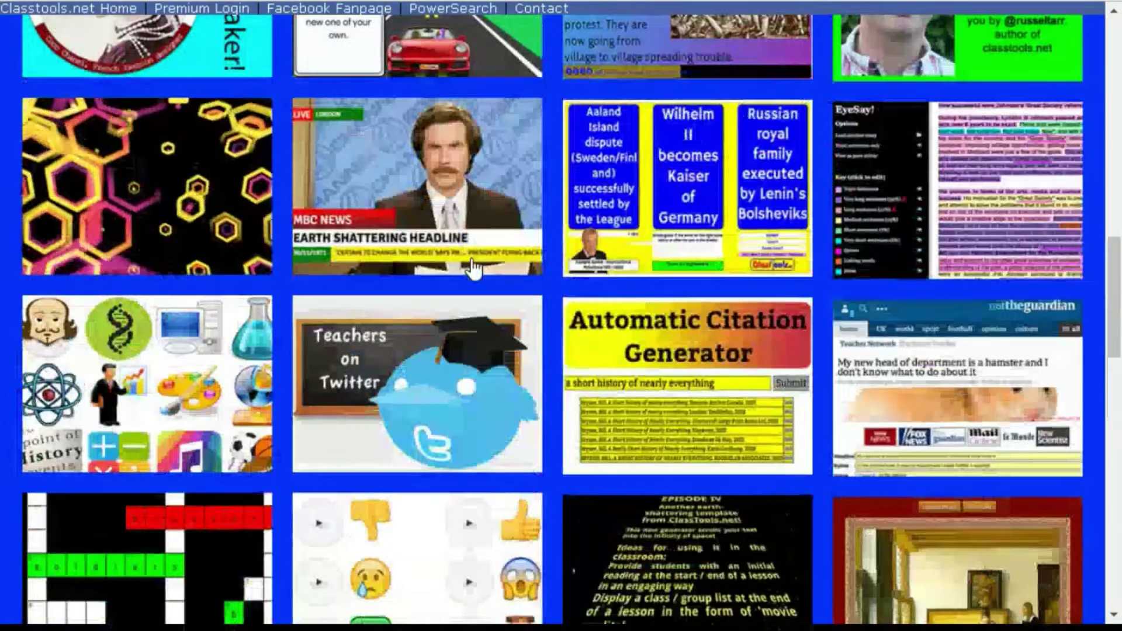
scroll(473, 268, "up", 9)
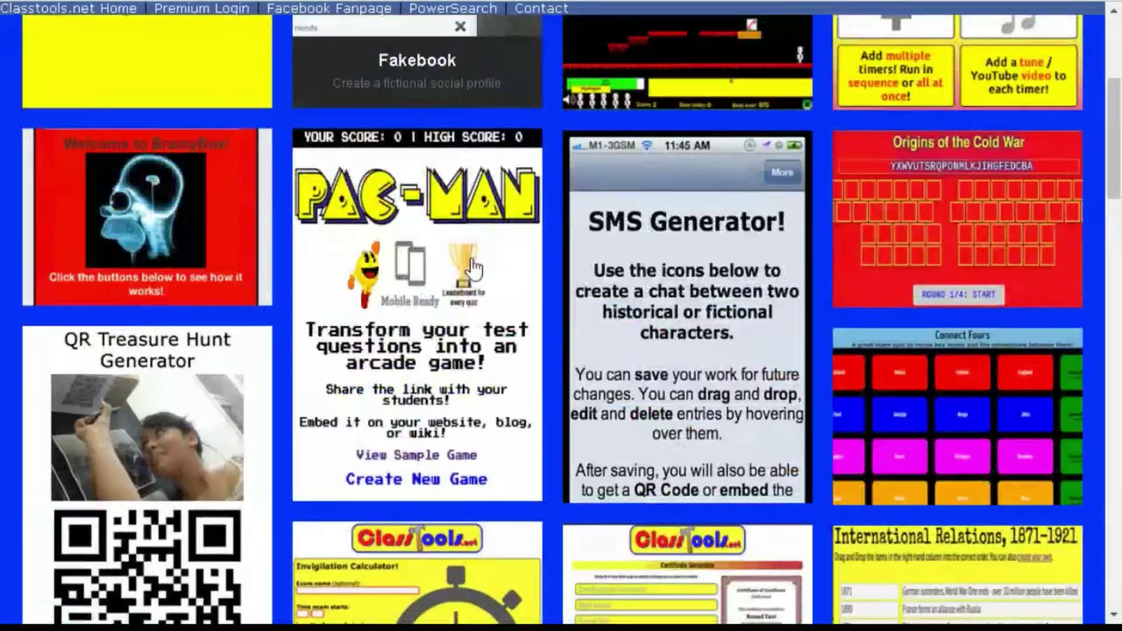
scroll(473, 268, "up", 5)
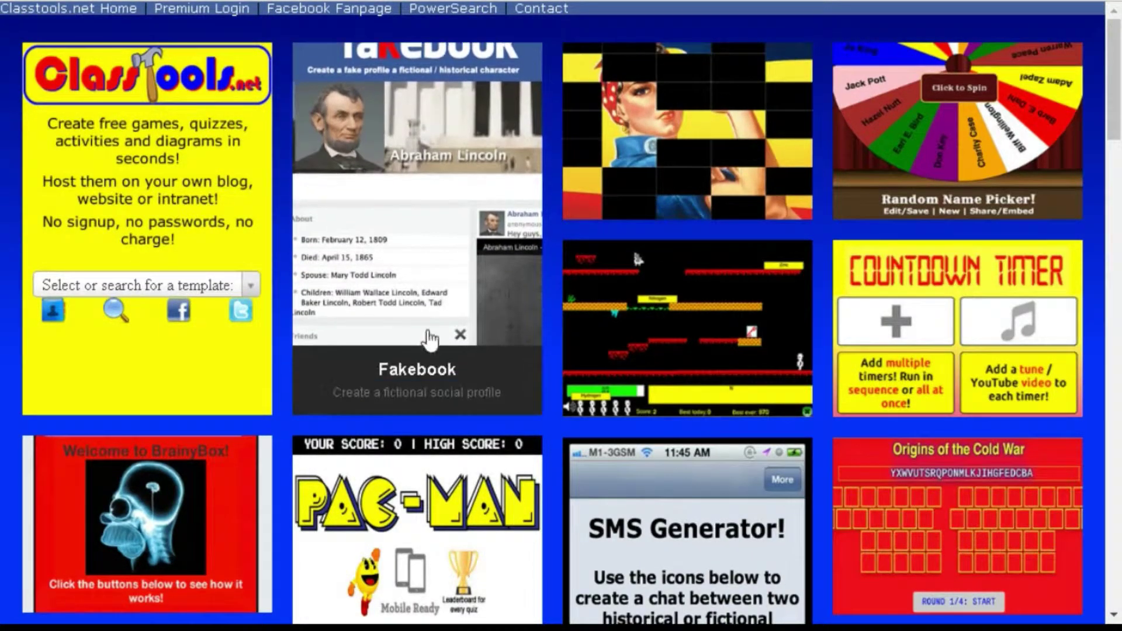
left_click(416, 199)
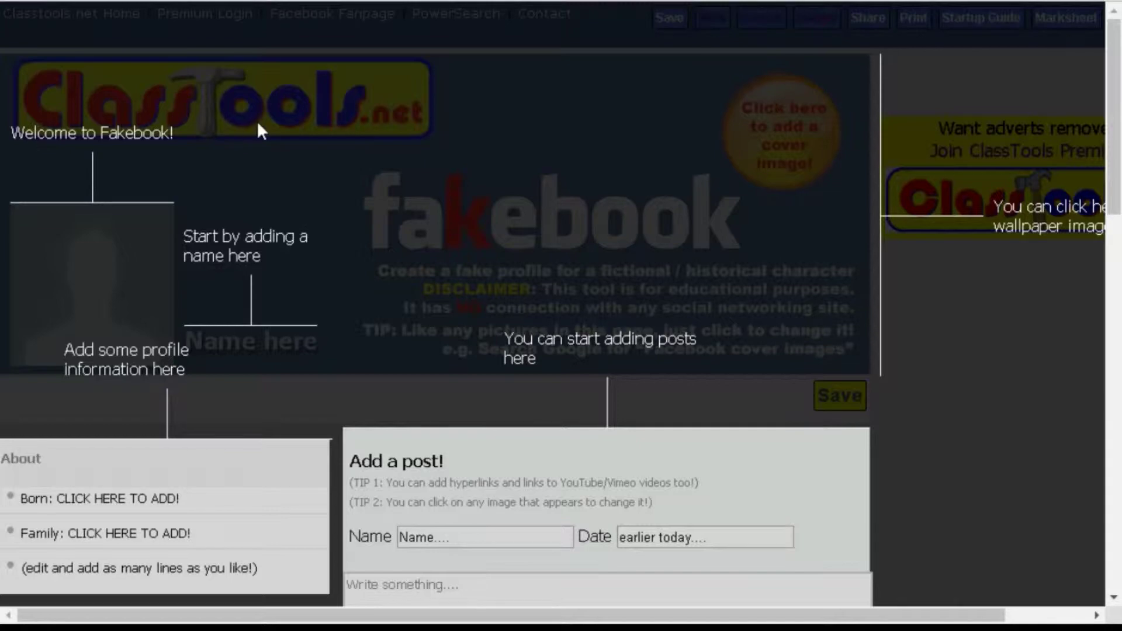
- Examine the startup guide notes for the profile name, About details, posts and friends block on the blank Fakebook page
scroll(271, 289, "down", 7)
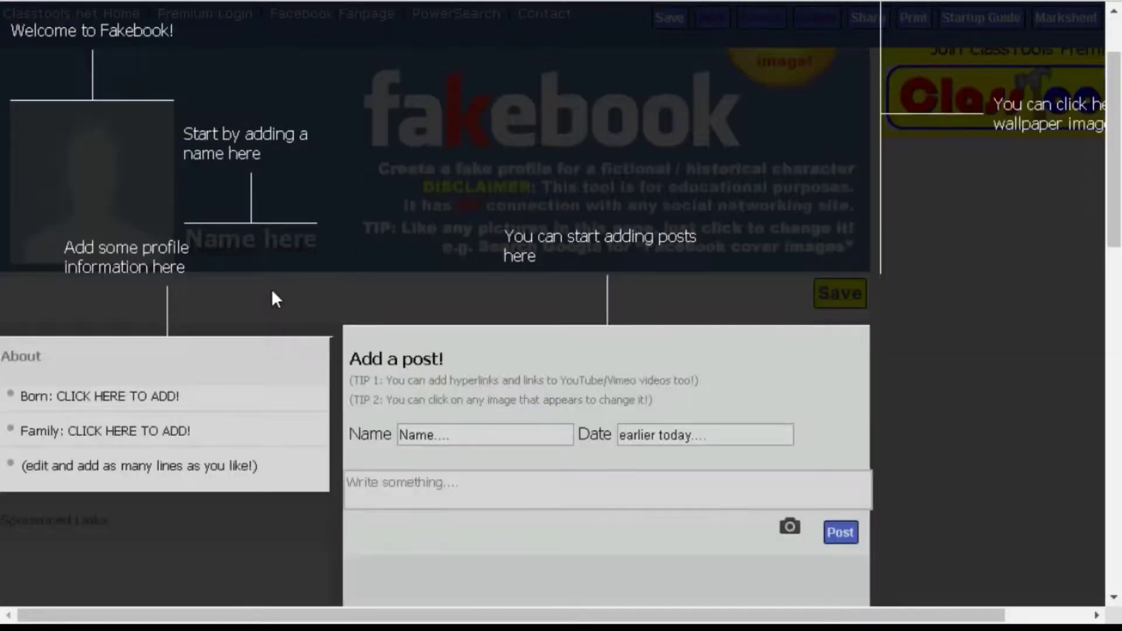
scroll(271, 288, "down", 4)
scroll(271, 288, "up", 4)
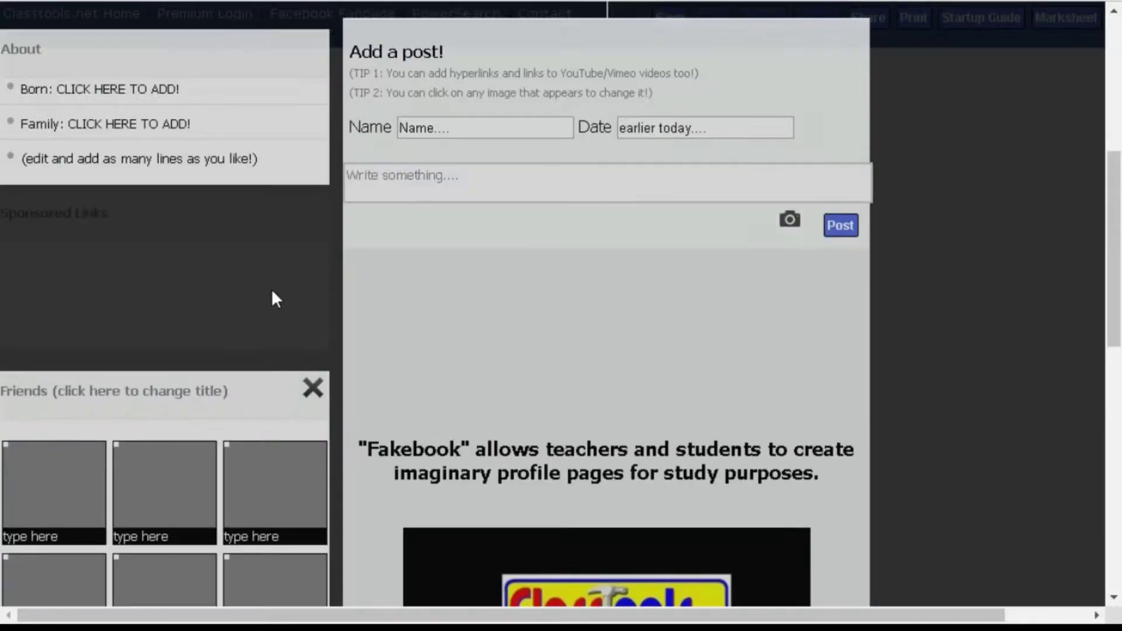
scroll(271, 288, "up", 5)
scroll(271, 289, "down", 2)
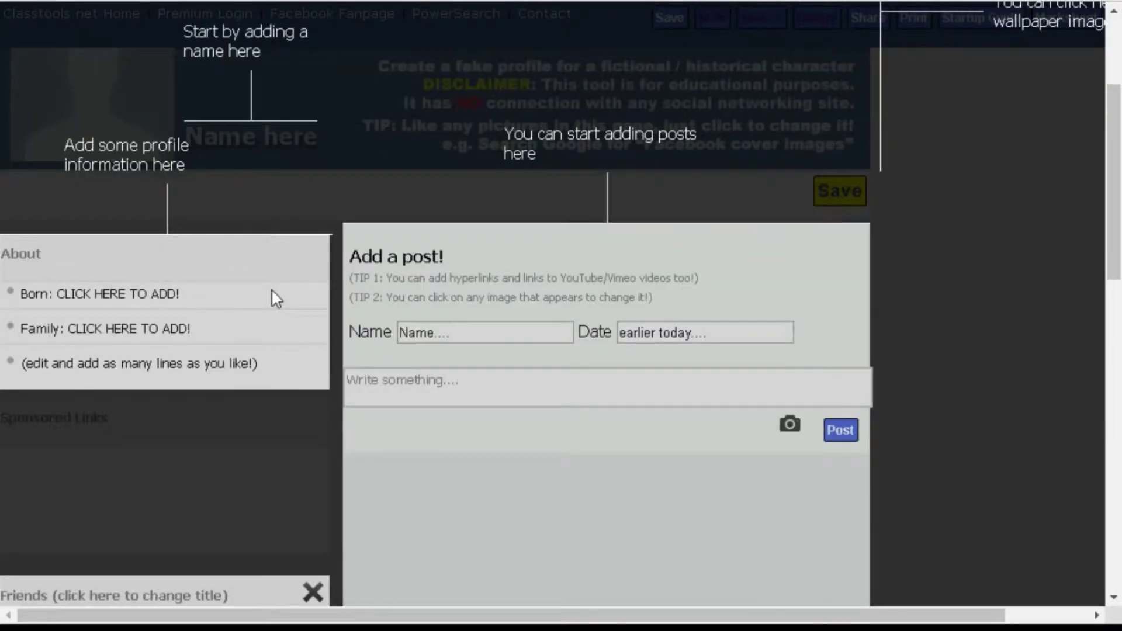
scroll(271, 289, "down", 3)
scroll(271, 288, "up", 5)
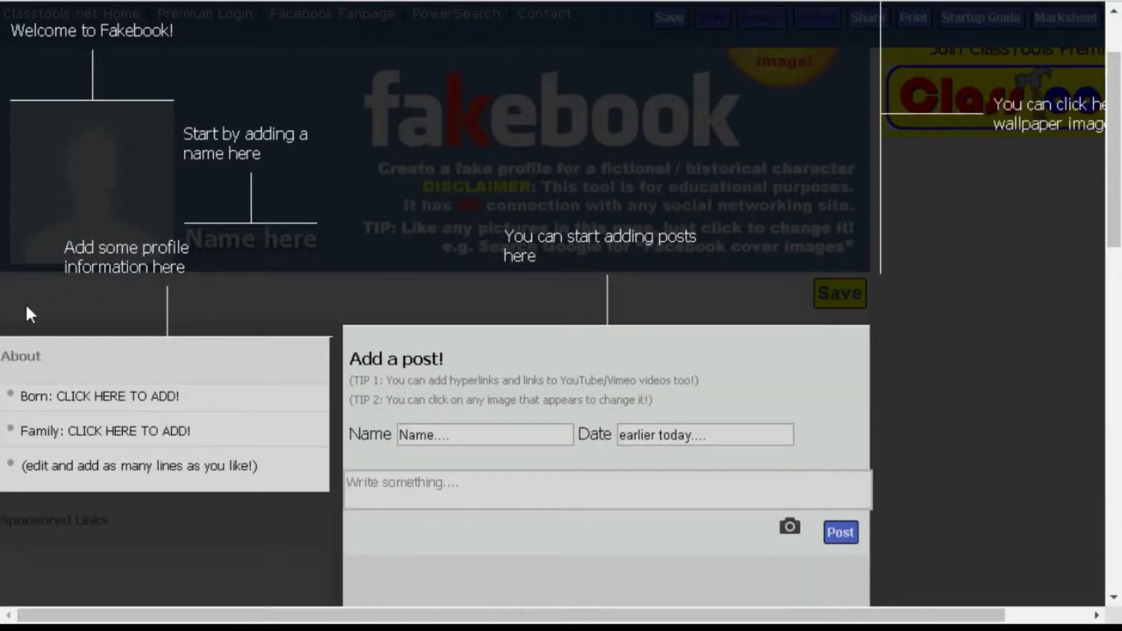
scroll(307, 425, "down", 8)
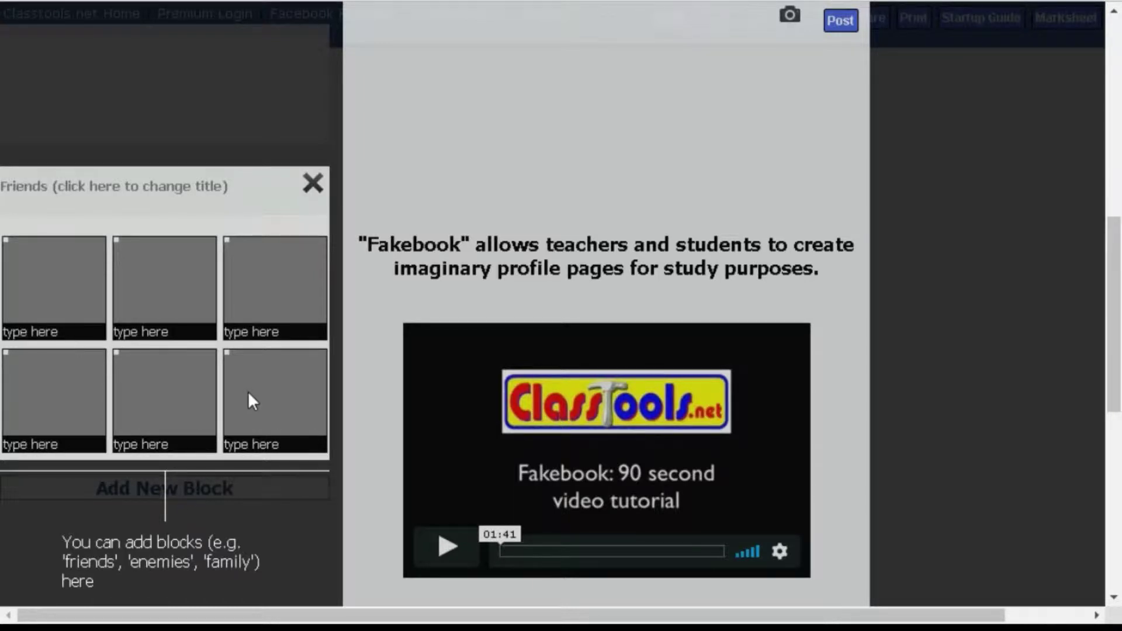
scroll(248, 391, "up", 5)
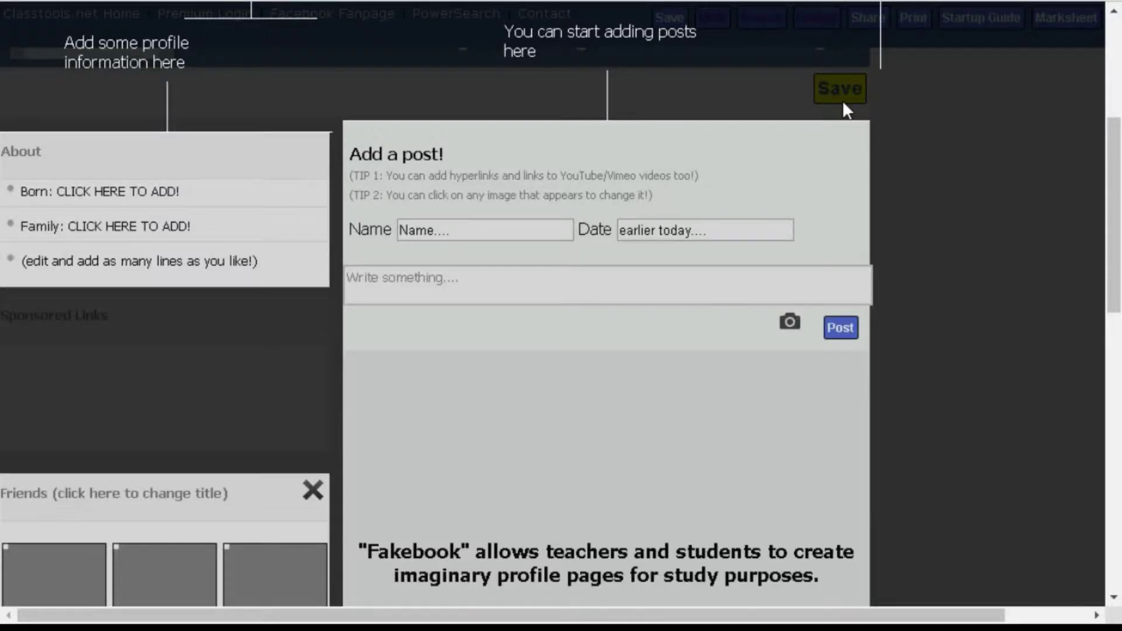
scroll(843, 100, "up", 3)
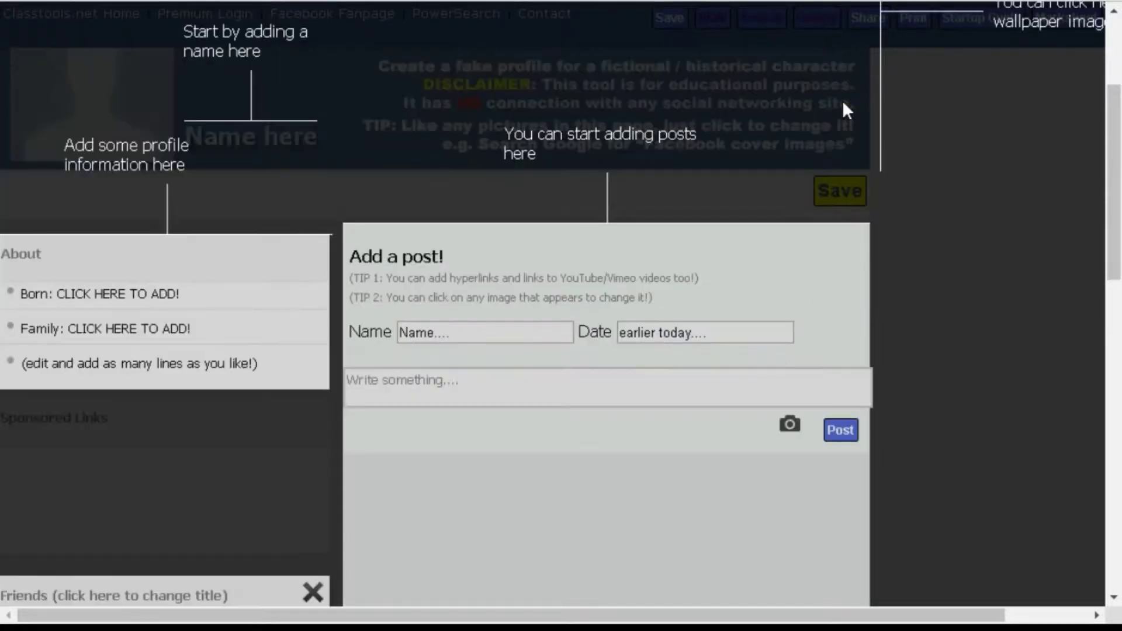
- Dismiss the startup guide overlay and set the profile name to "Cosmos"
left_click(264, 253)
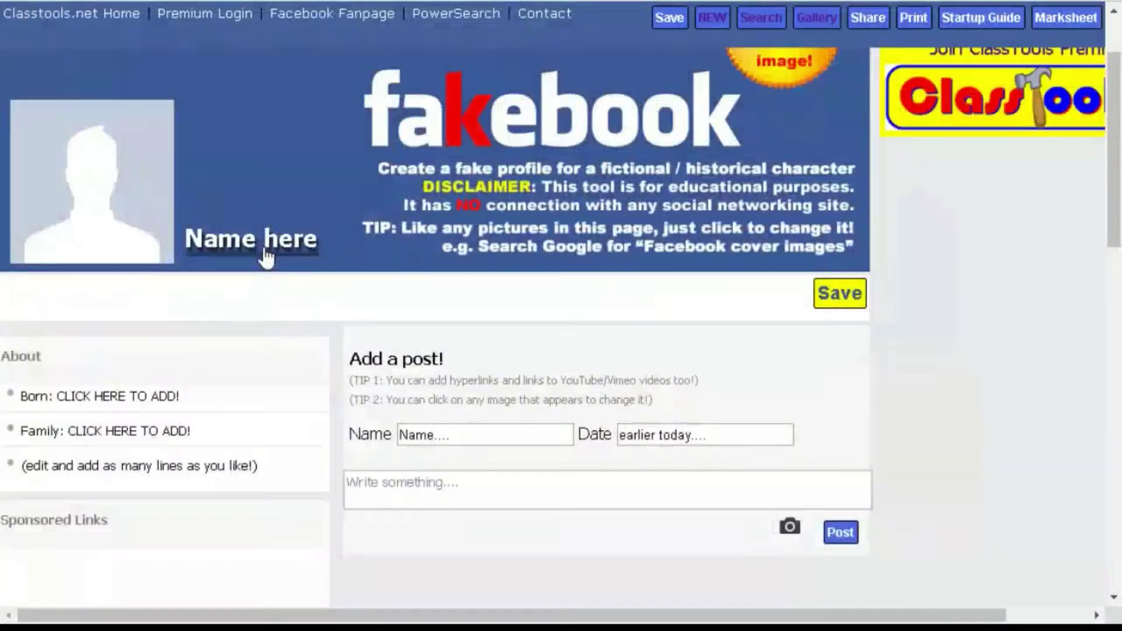
left_click(265, 248)
key("BackSpace")
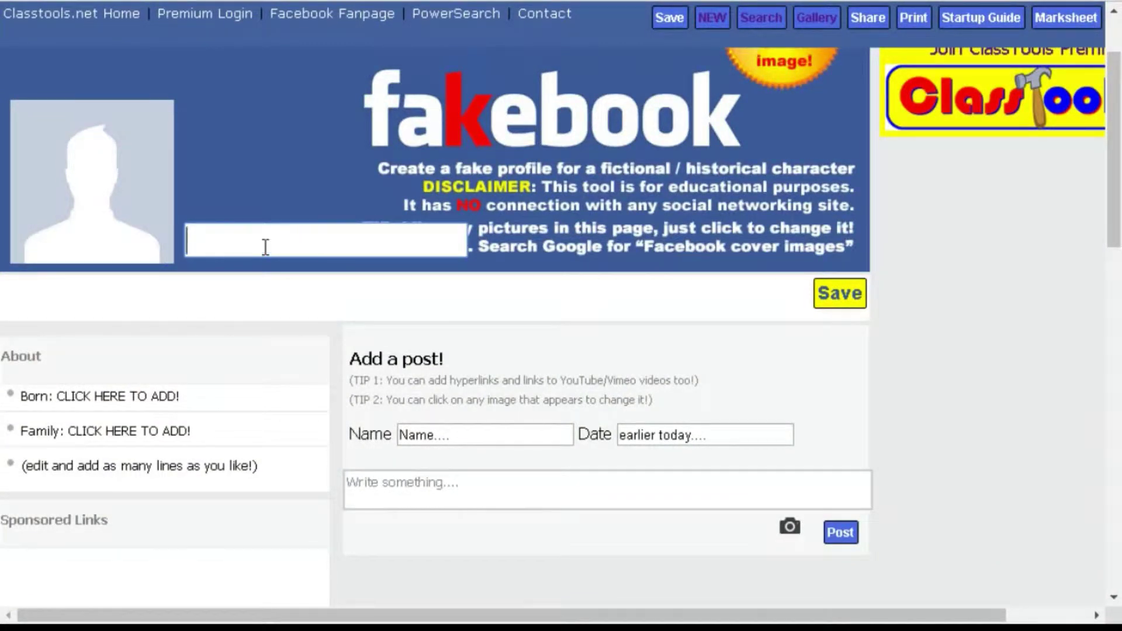
type("Cosmos")
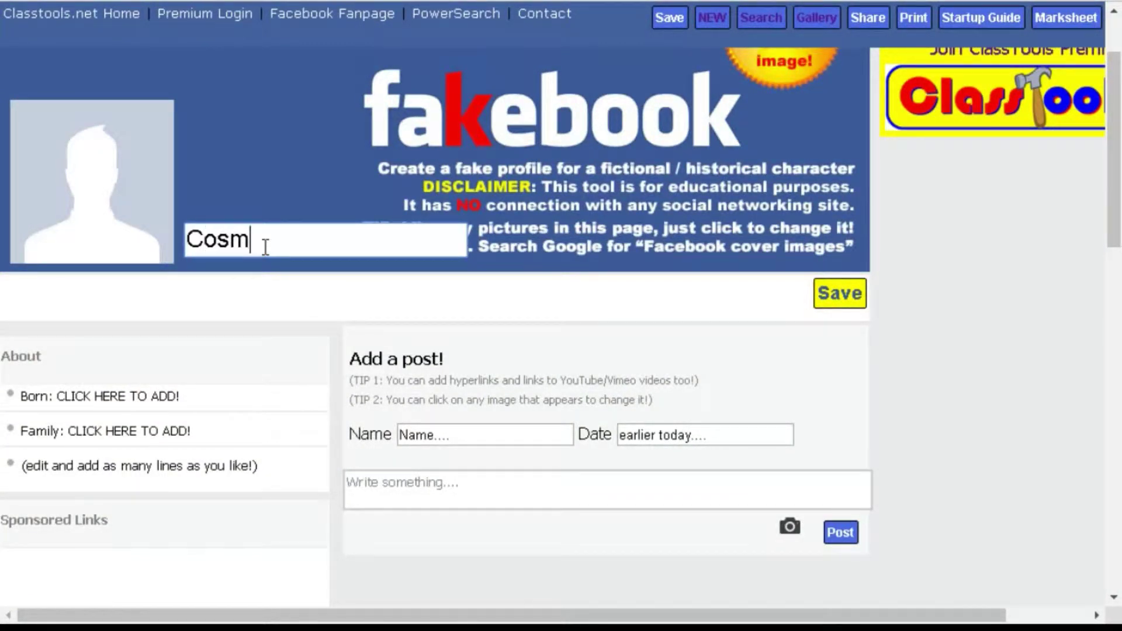
left_click(322, 302)
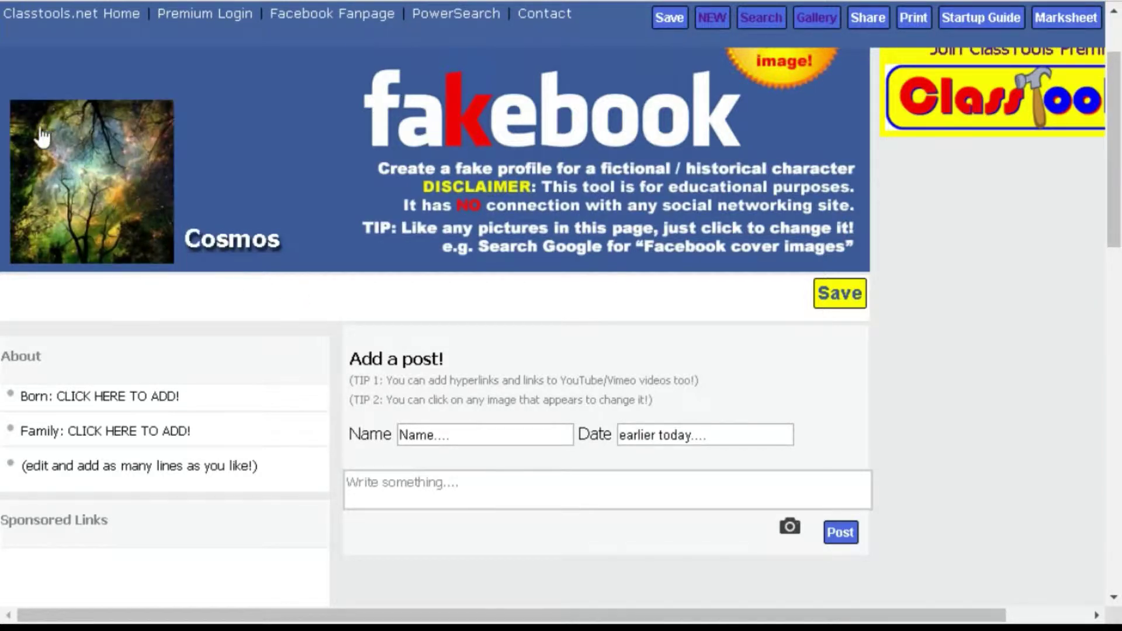
- Try to change the Cosmos profile picture, read the conditions for uploading images, and dismiss the notice
left_click(95, 198)
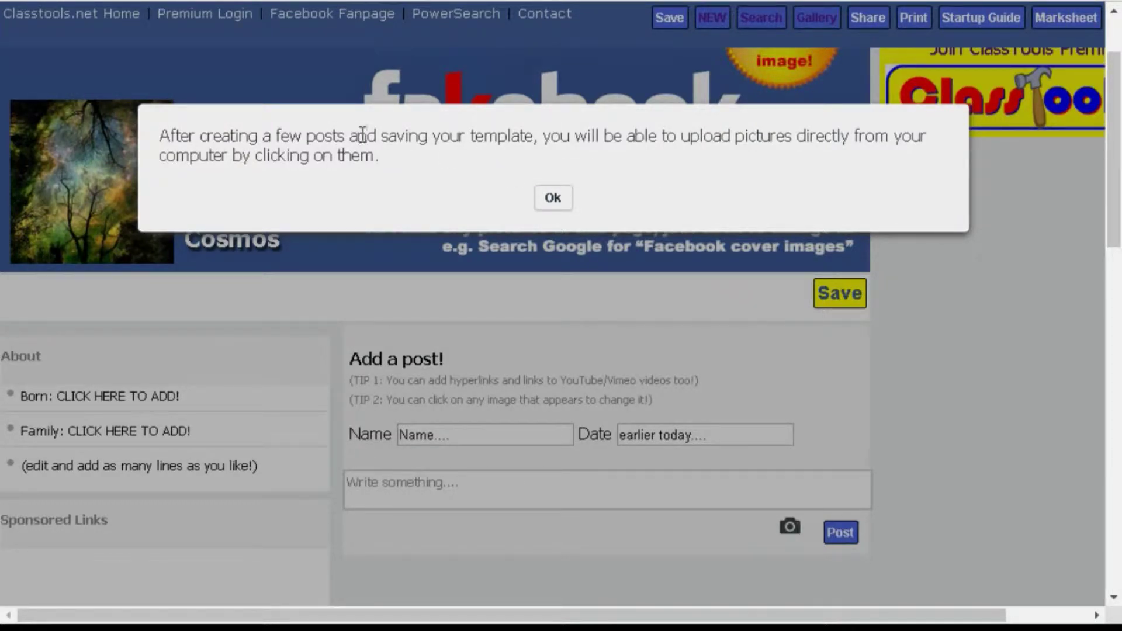
left_click_drag(378, 136, 533, 137)
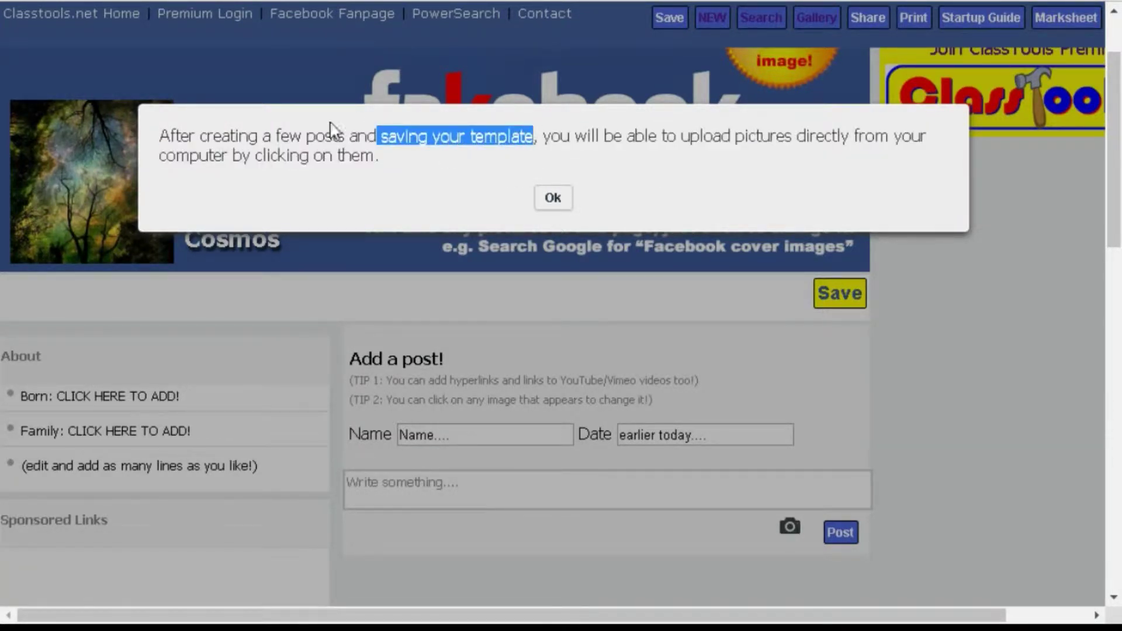
left_click_drag(272, 136, 350, 142)
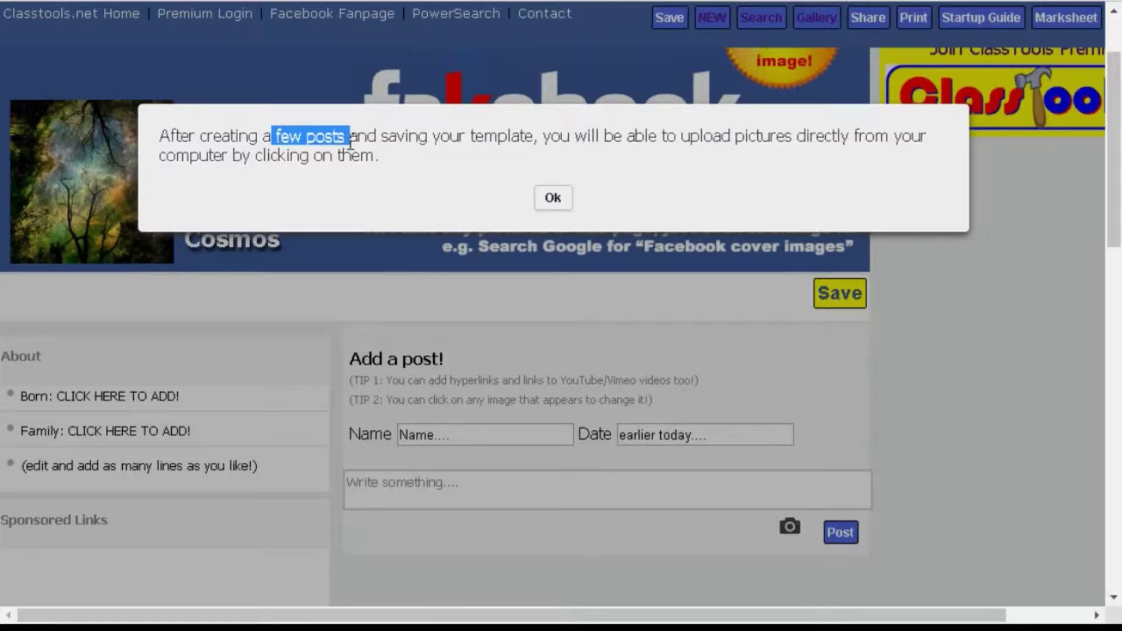
left_click(564, 201)
- Try to save the Cosmos profile, read the requirement for saving, and dismiss the notice
scroll(292, 326, "down", 10)
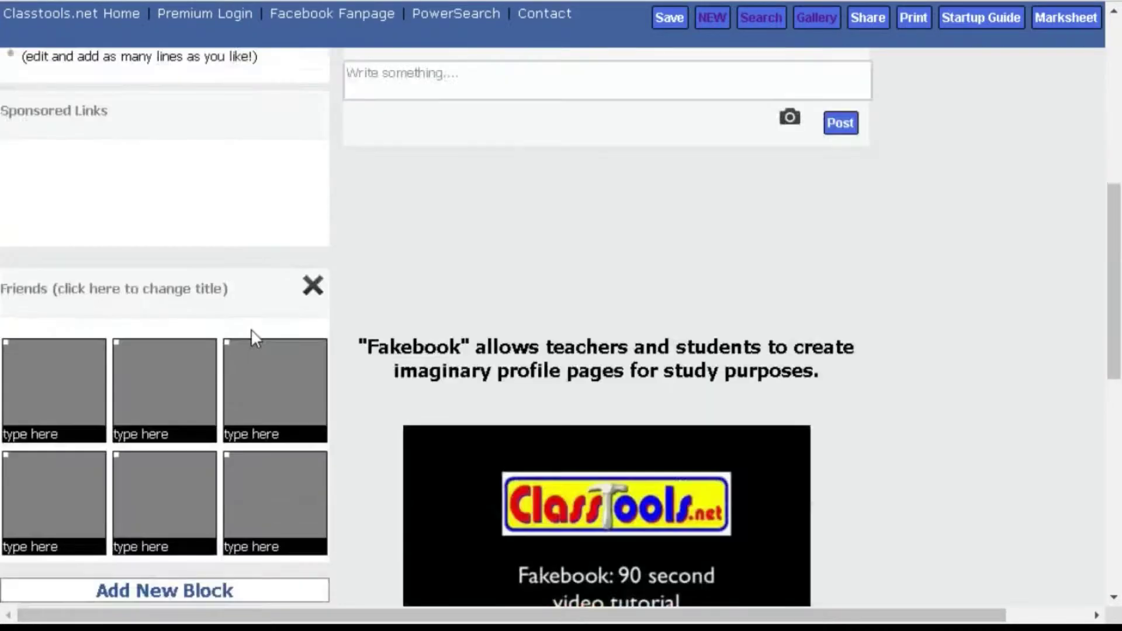
scroll(256, 339, "up", 10)
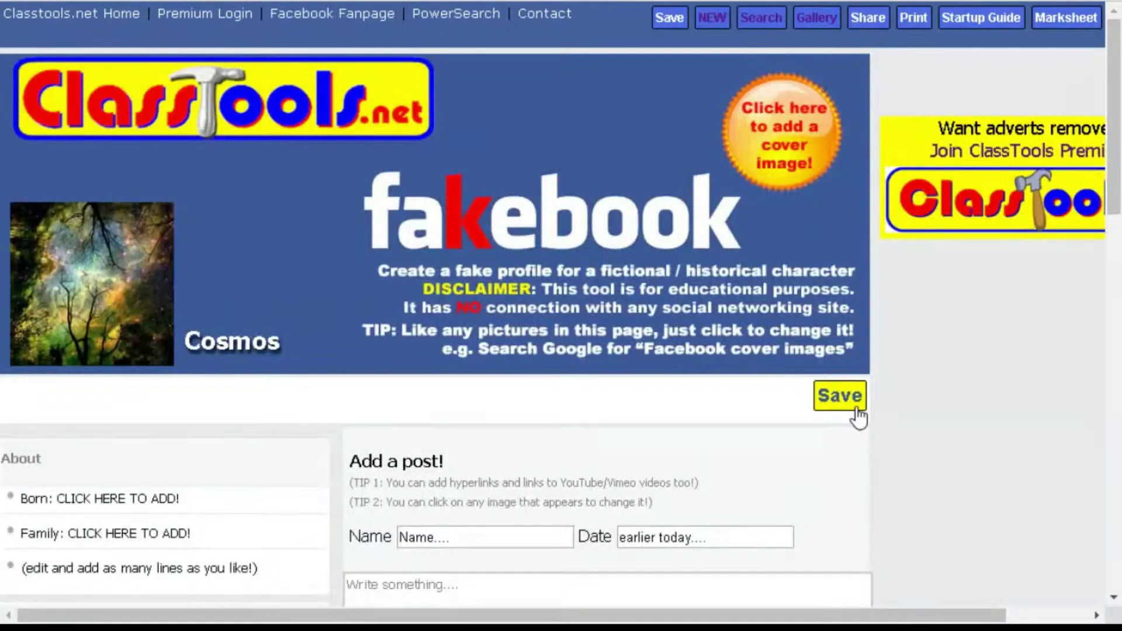
left_click(851, 402)
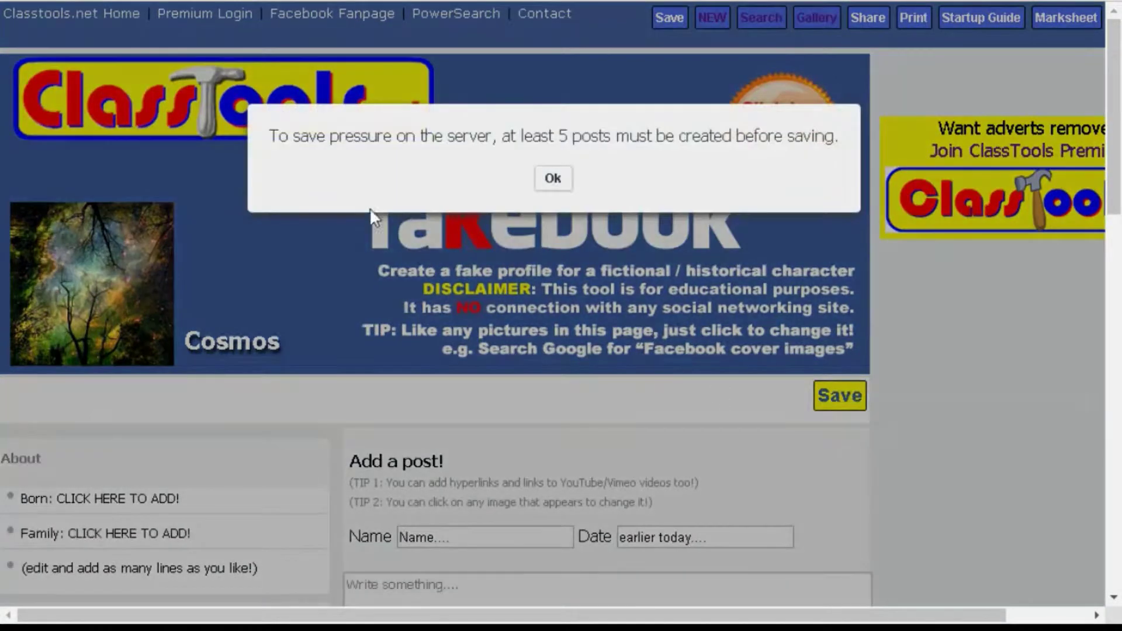
left_click_drag(503, 136, 709, 140)
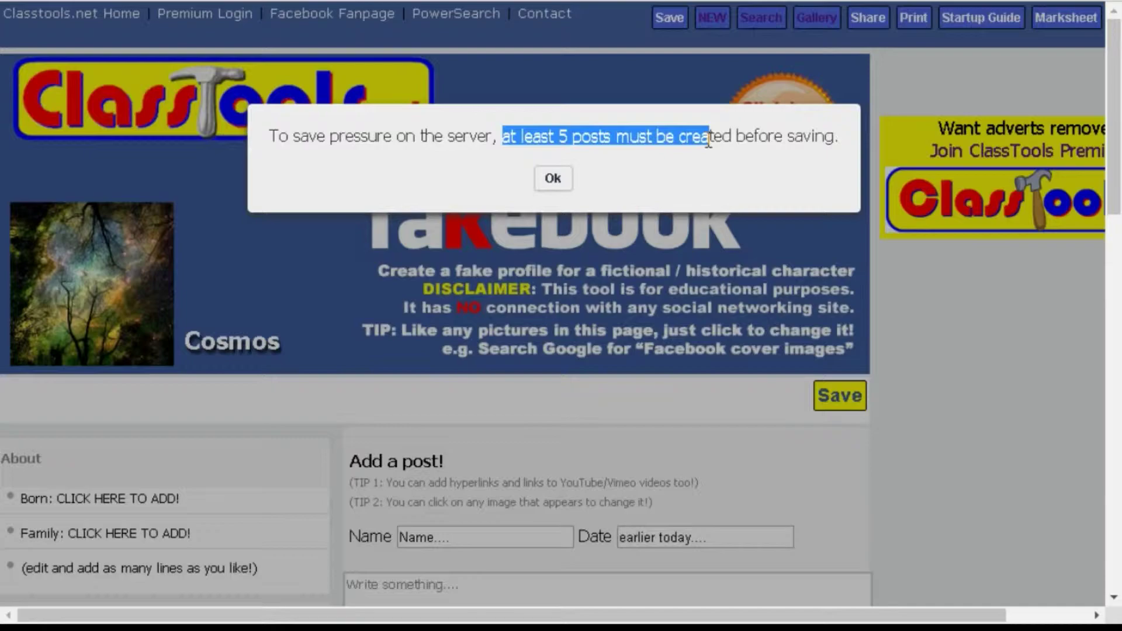
left_click(552, 178)
- Replace the Born placeholder in the About section with "Unsure"
scroll(74, 396, "down", 3)
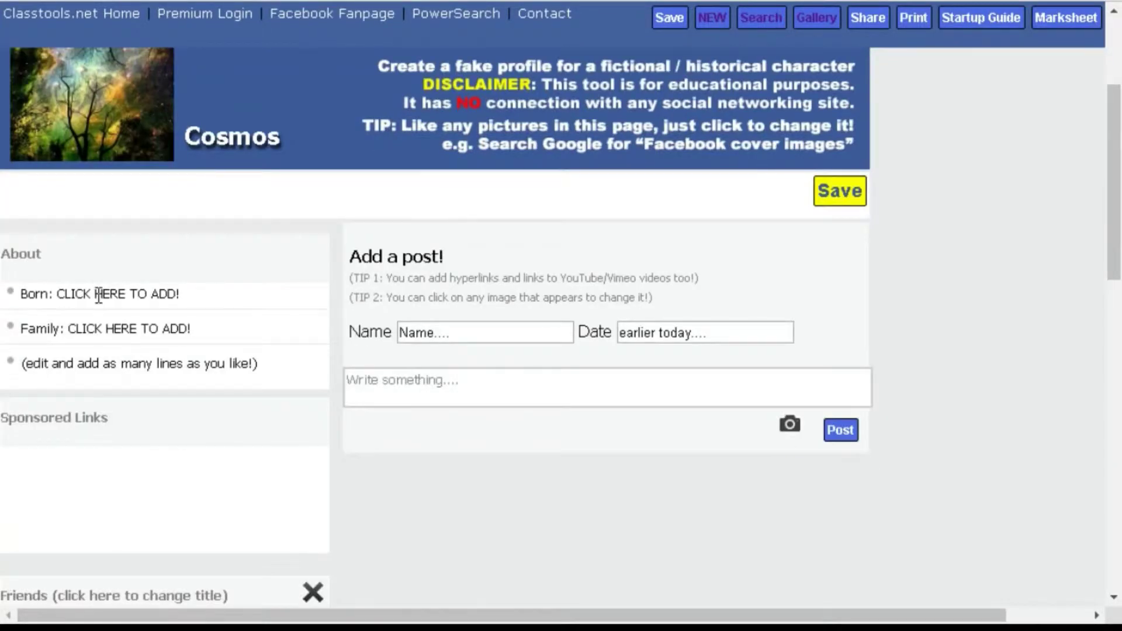
left_click(200, 299)
left_click_drag(188, 295, 45, 296)
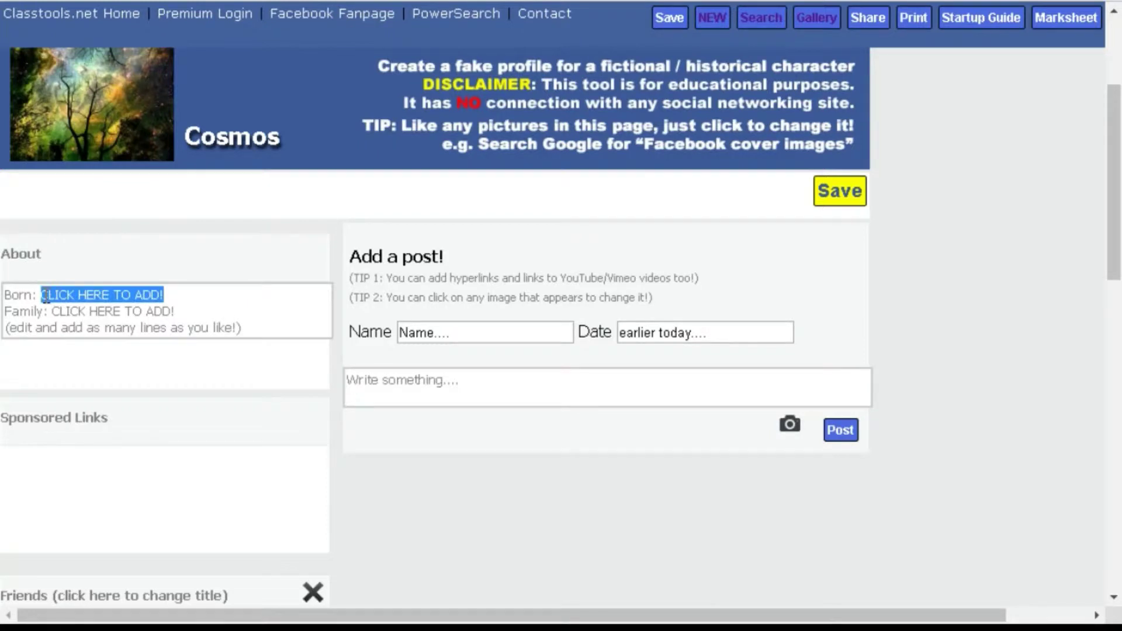
key("BackSpace")
type("Unsure")
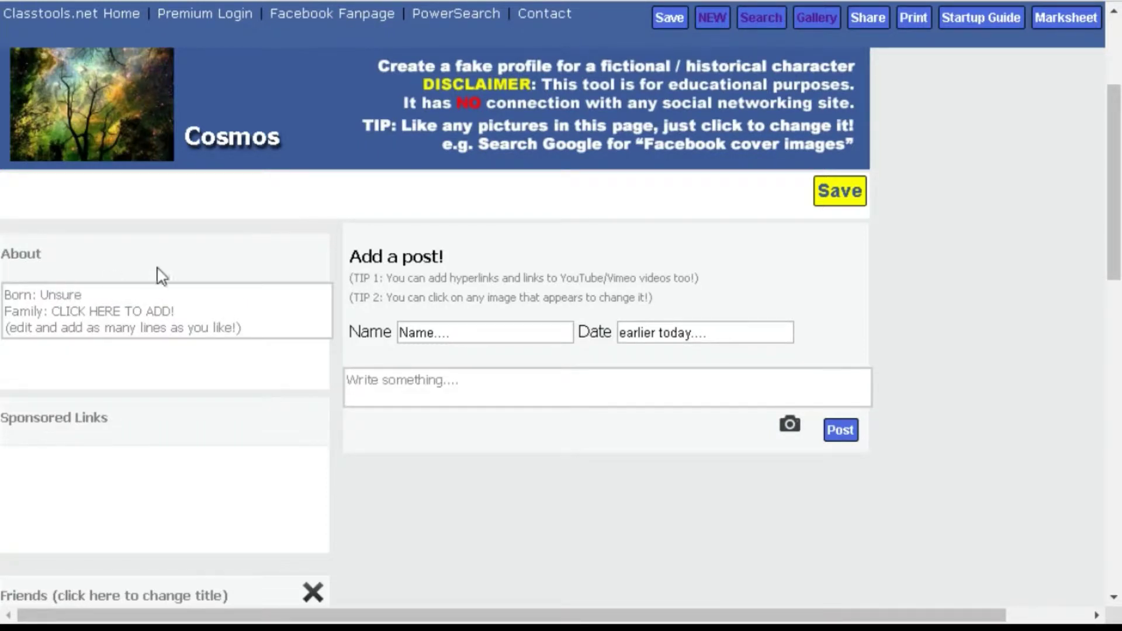
- Replace the Family placeholder in the About section with "Too many to count"
left_click(190, 312)
left_click_drag(190, 312, 53, 312)
key("BackSpace")
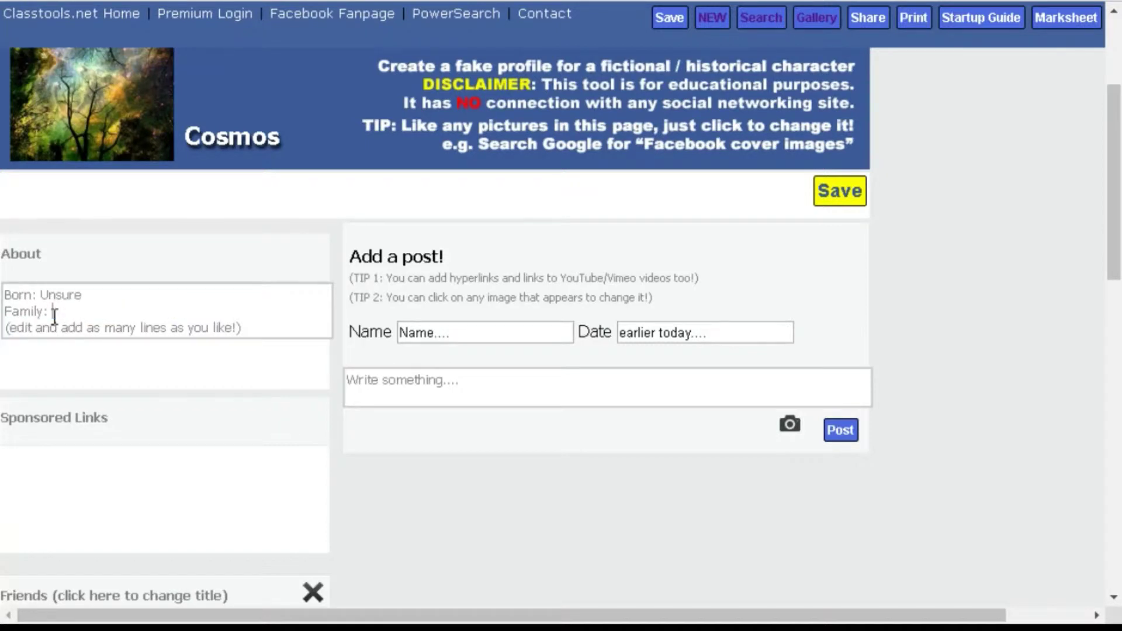
type("Too many to count")
- Delete the leftover instruction line below Family in the About section and finish editing the profile details
left_click(282, 334)
left_click_drag(281, 334, 8, 343)
key("BackSpace")
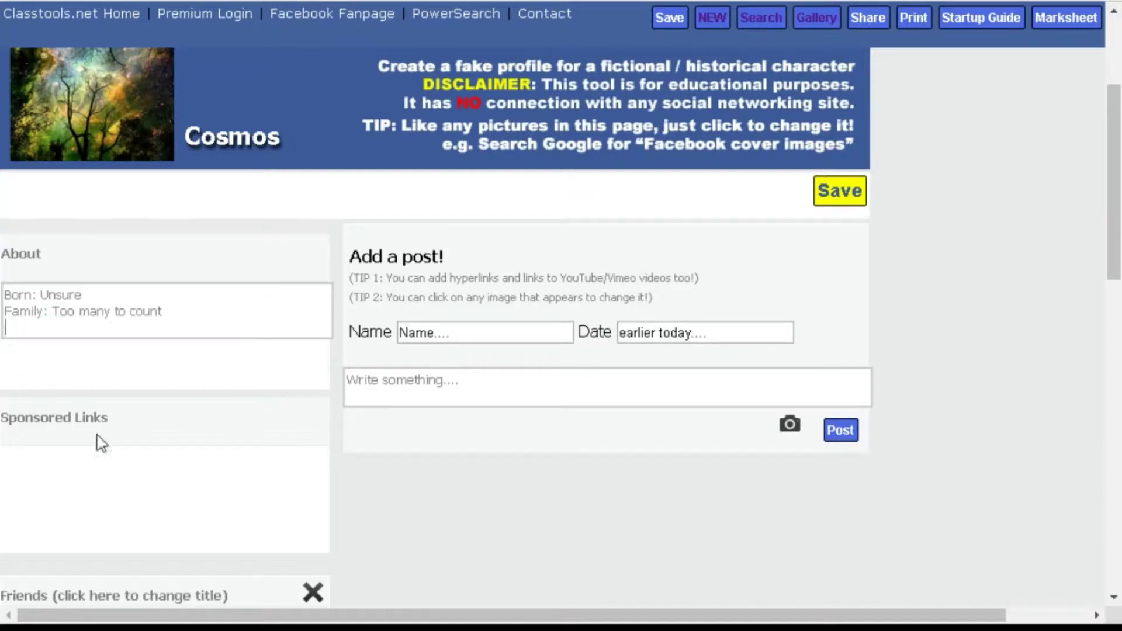
key("BackSpace")
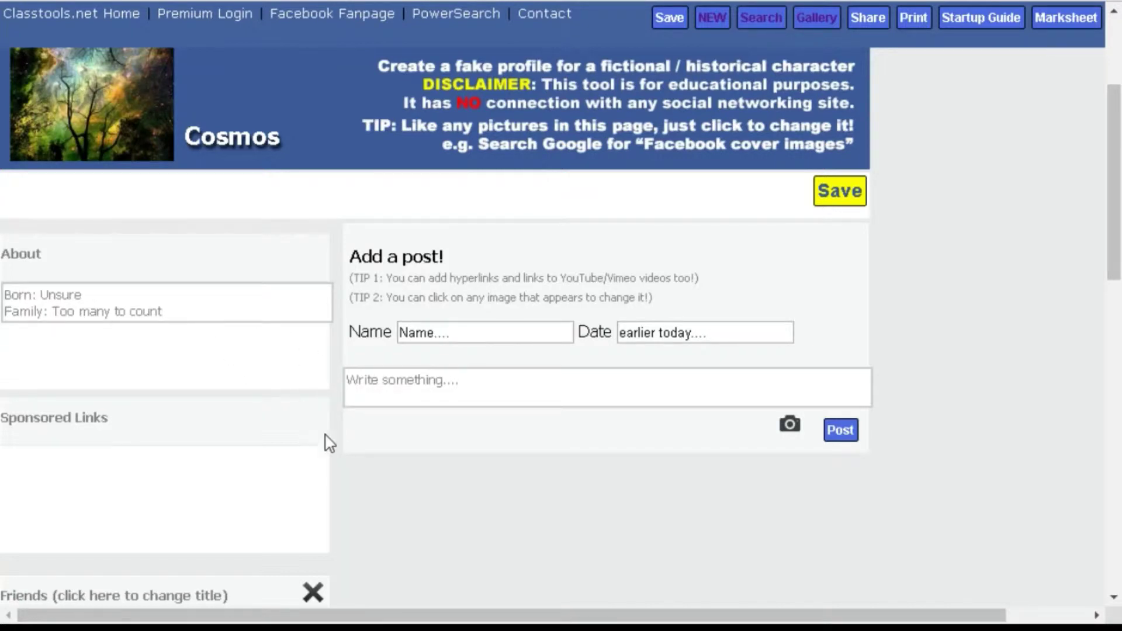
left_click(341, 471)
- Shorten the friends block's title to "Friends" by removing the placeholder instruction after it
scroll(343, 466, "down", 2)
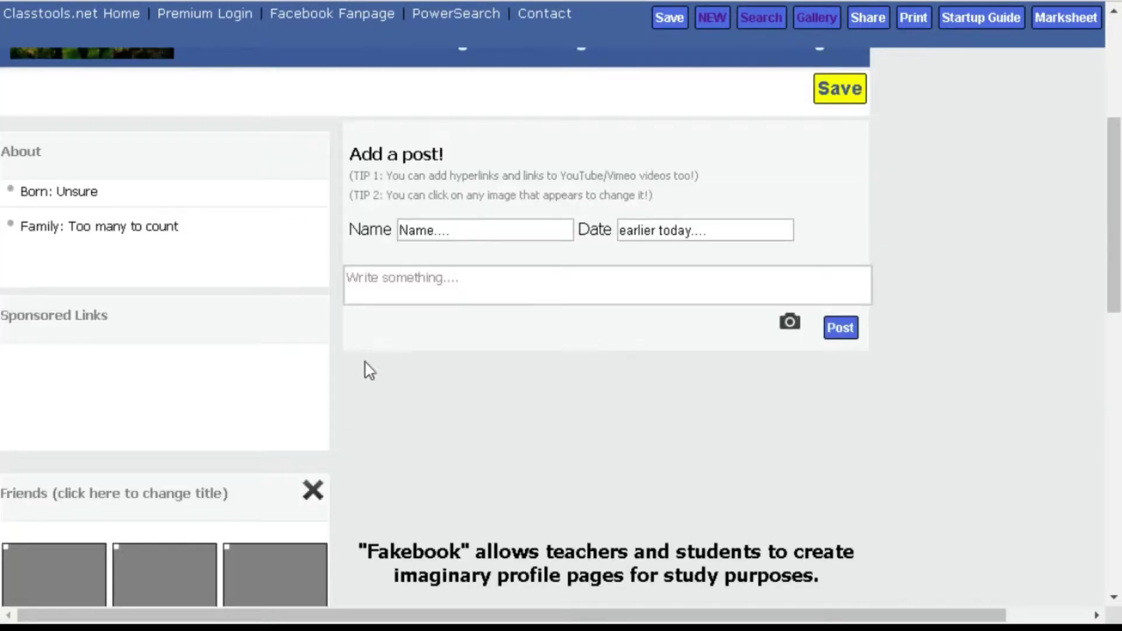
scroll(363, 368, "down", 3)
left_click(216, 288)
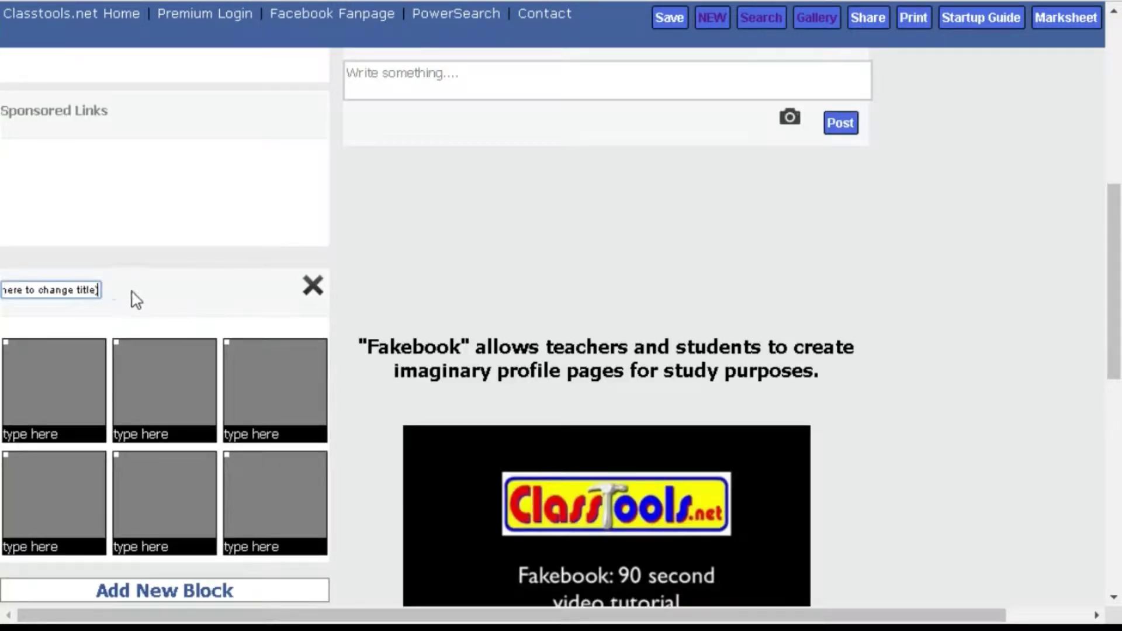
left_click_drag(98, 291, 42, 310)
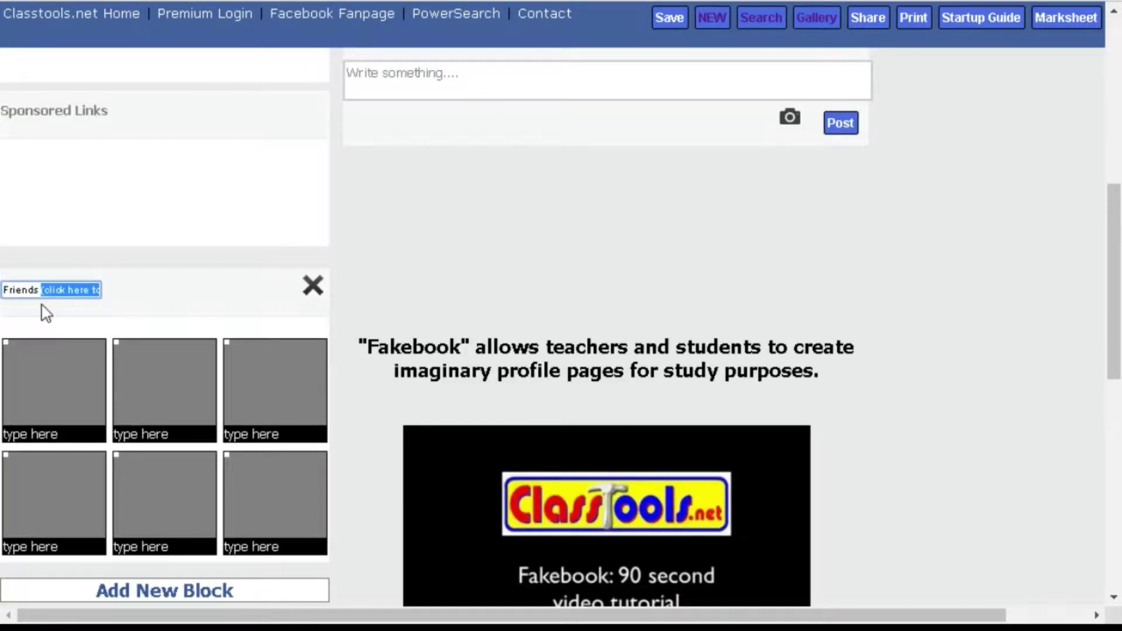
left_click(43, 310)
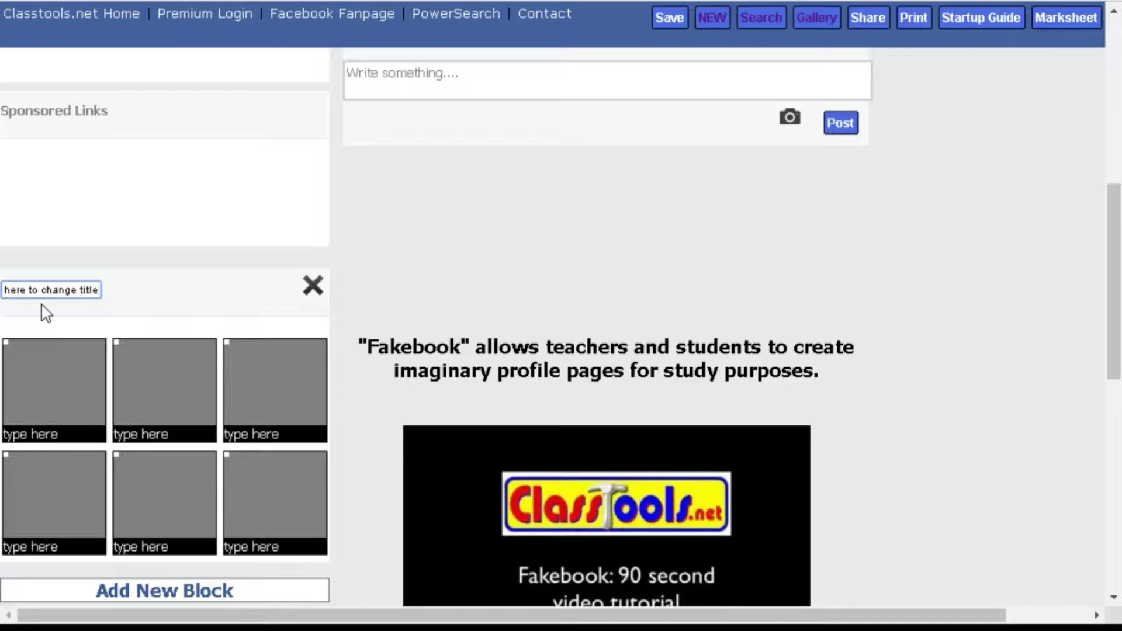
key("BackSpace")
key("BackSpace")
key("BackSpace")
key("BackSpace")
key("BackSpace")
key("BackSpace")
key("BackSpace")
key("BackSpace")
key("BackSpace")
key("BackSpace")
key("BackSpace")
key("BackSpace")
key("BackSpace")
key("BackSpace")
key("BackSpace")
key("BackSpace")
key("BackSpace")
key("BackSpace")
key("BackSpace")
key("BackSpace")
- Label the first two tiles of the Friends block "Moons" and "Sun"
scroll(40, 311, "up", 8)
scroll(40, 311, "down", 12)
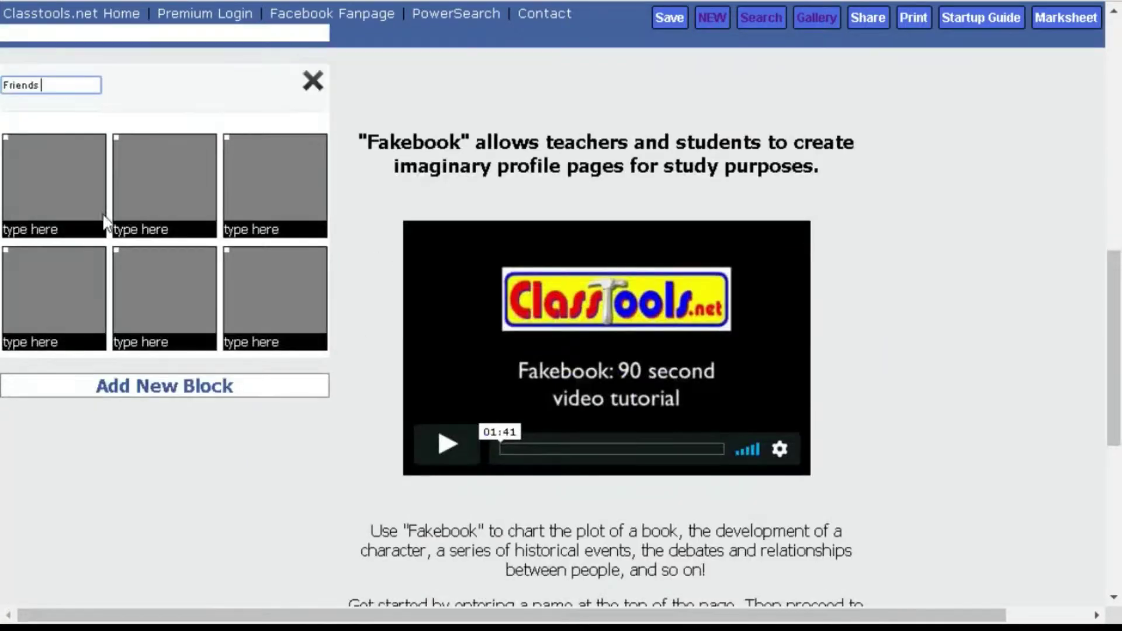
left_click(56, 230)
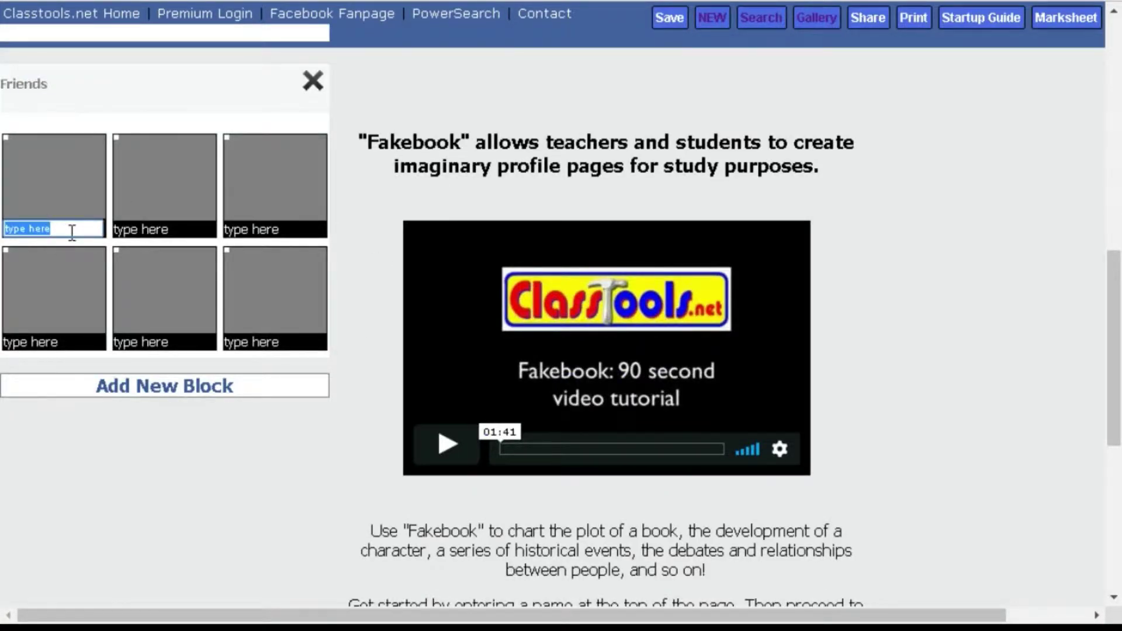
type("Moons")
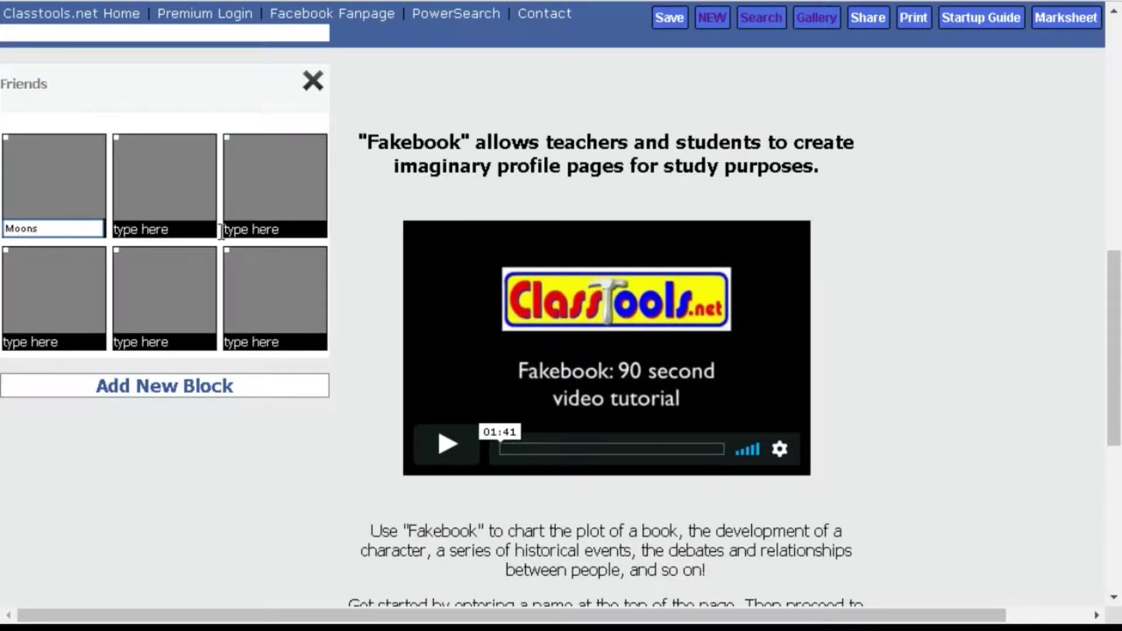
left_click(169, 228)
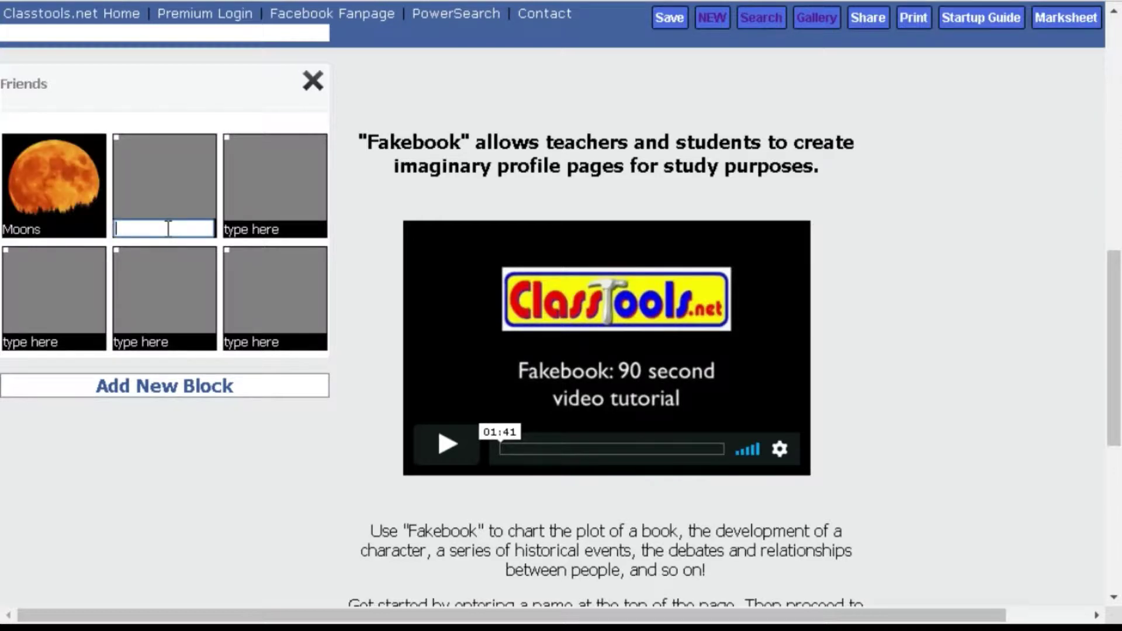
type("Sun")
- Label the third and fourth tiles of the Friends block "Planets" and "Asteroids"
left_click(244, 227)
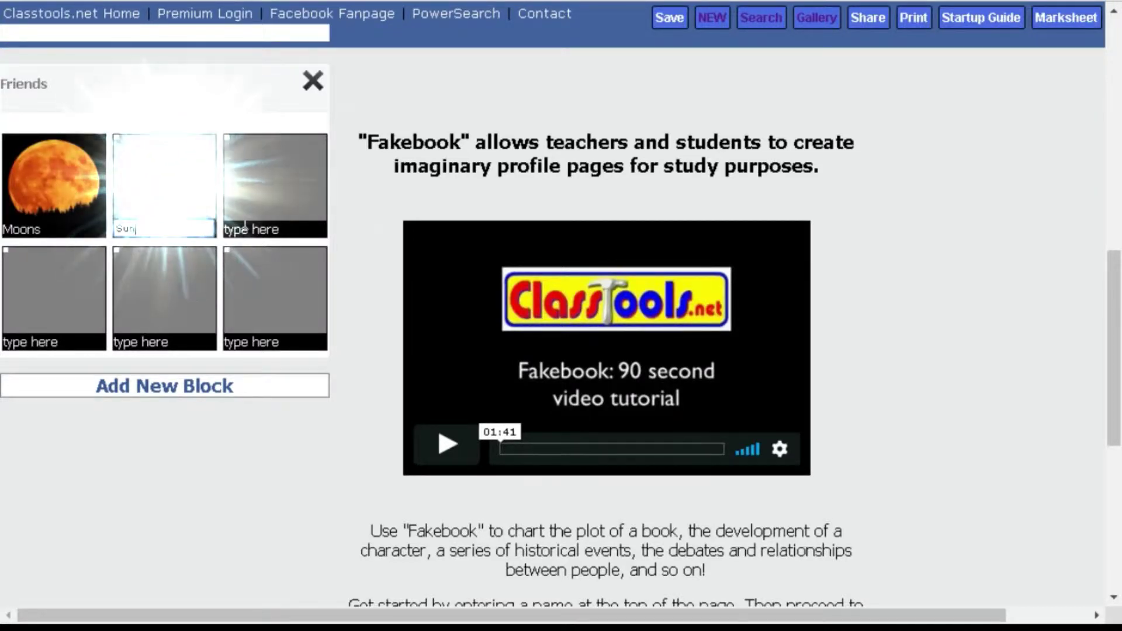
type("Planets")
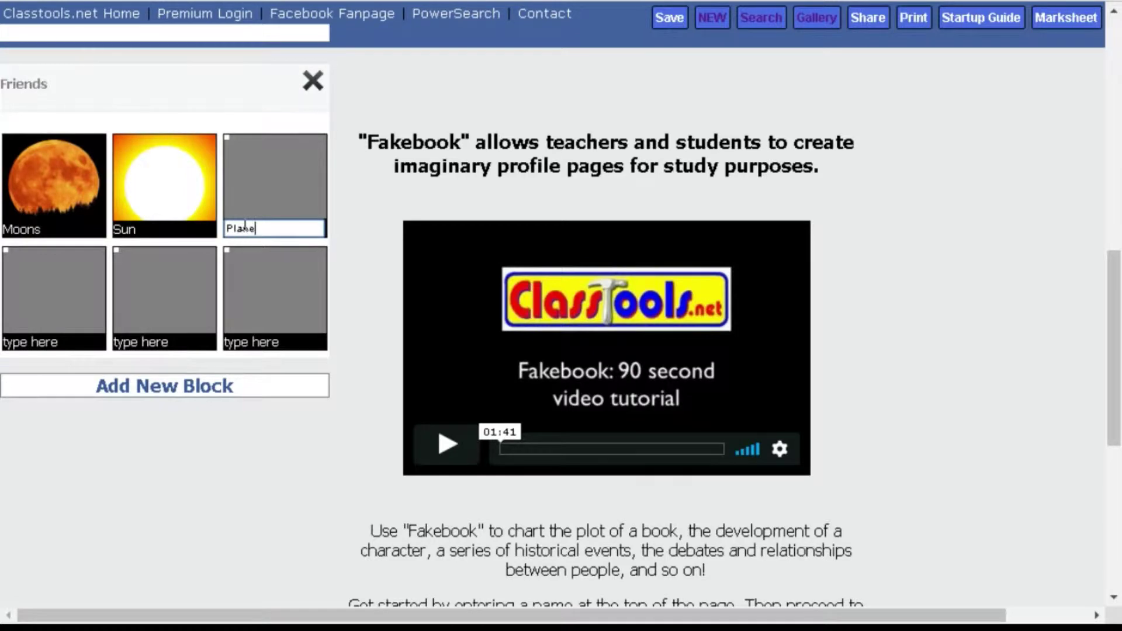
left_click(31, 345)
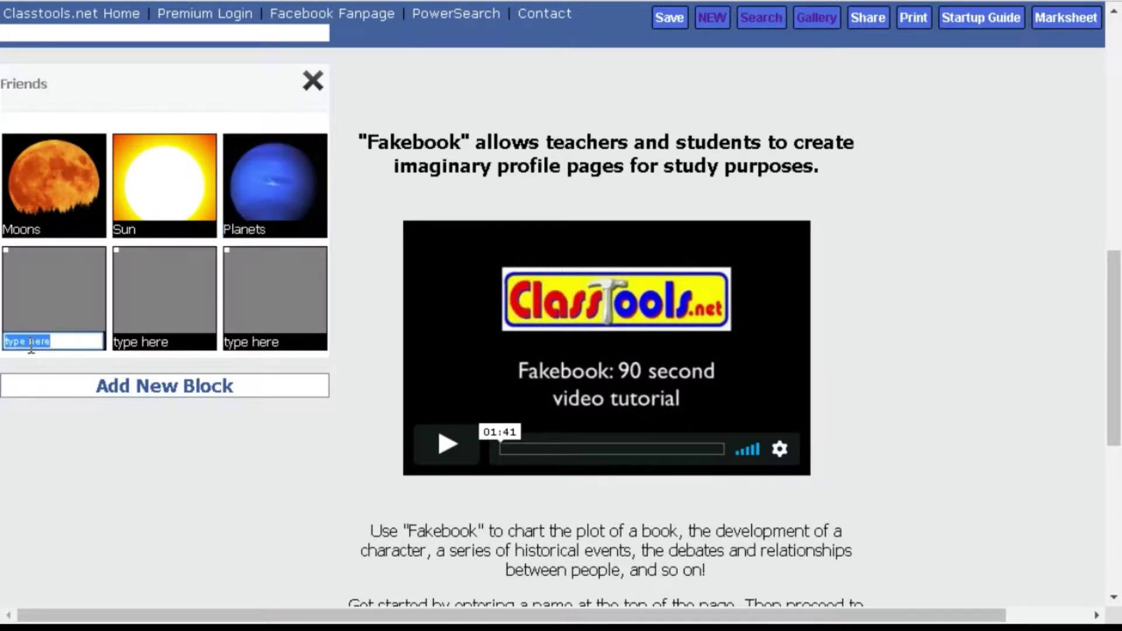
type("Ateroids")
double_click(22, 342)
key("BackSpace")
type("Asteroids")
- Add a new block to the profile and replace its placeholder title with "Events"
scroll(368, 345, "up", 7)
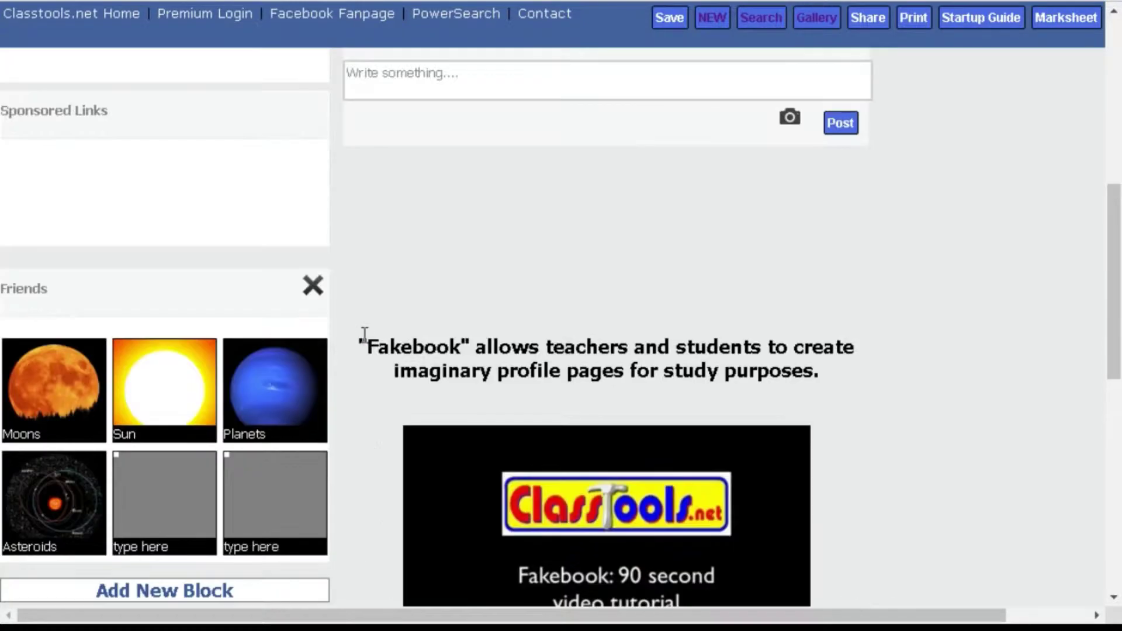
scroll(365, 344, "up", 5)
scroll(362, 332, "down", 12)
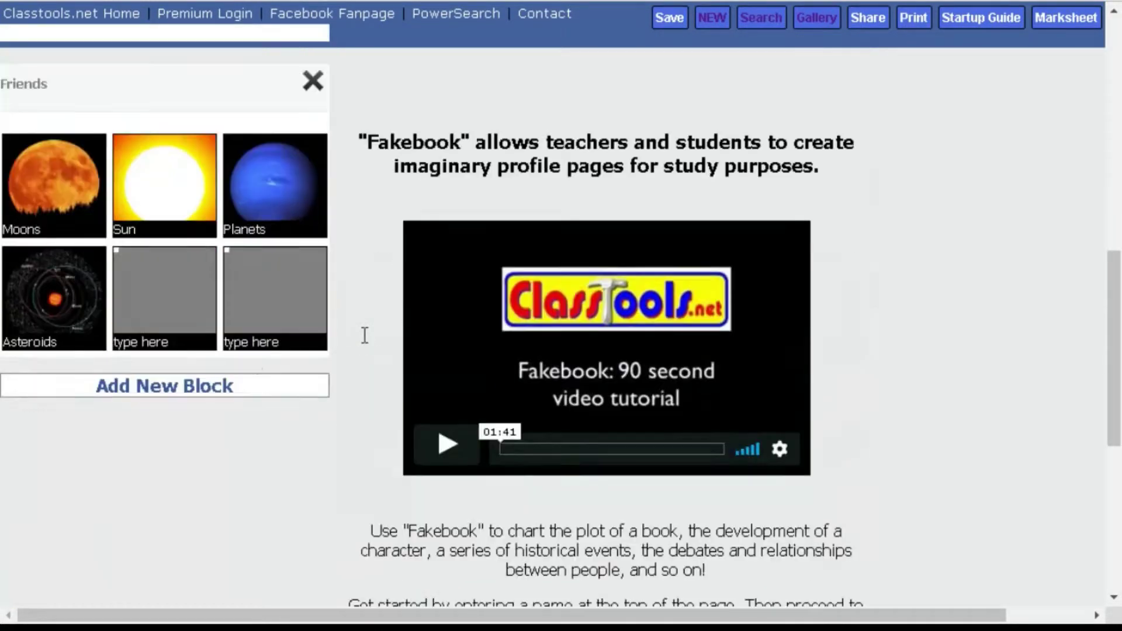
left_click(165, 387)
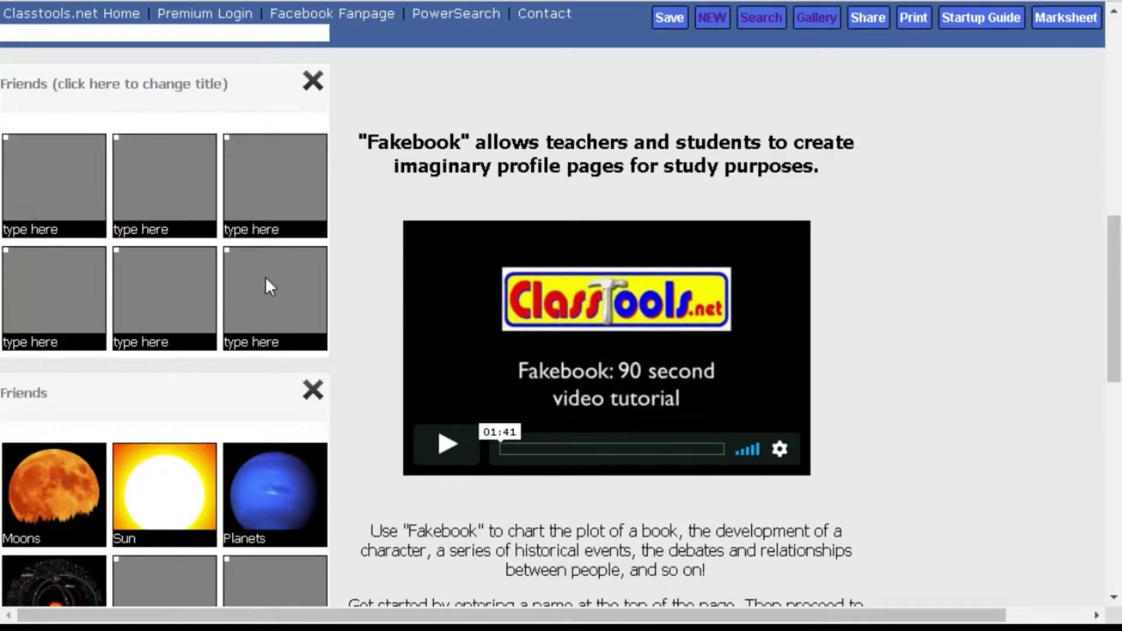
scroll(292, 303, "up", 2)
left_click(177, 184)
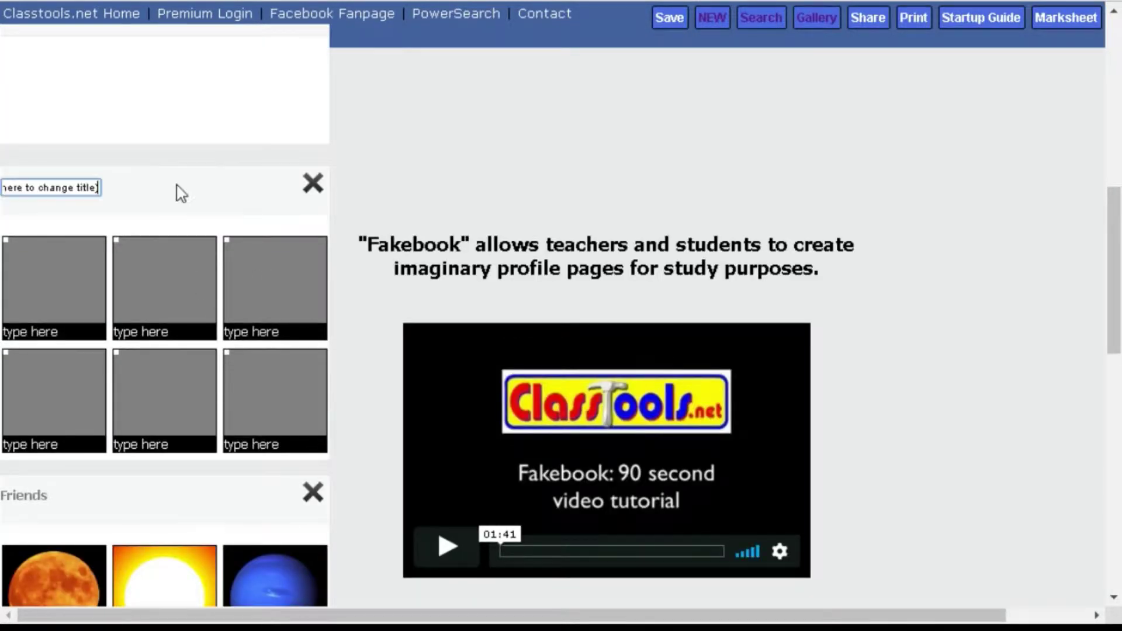
key("ctrl+a")
key("BackSpace")
type("Events")
- Label the first tile of the Events block "The Big Bang"
left_click(59, 331)
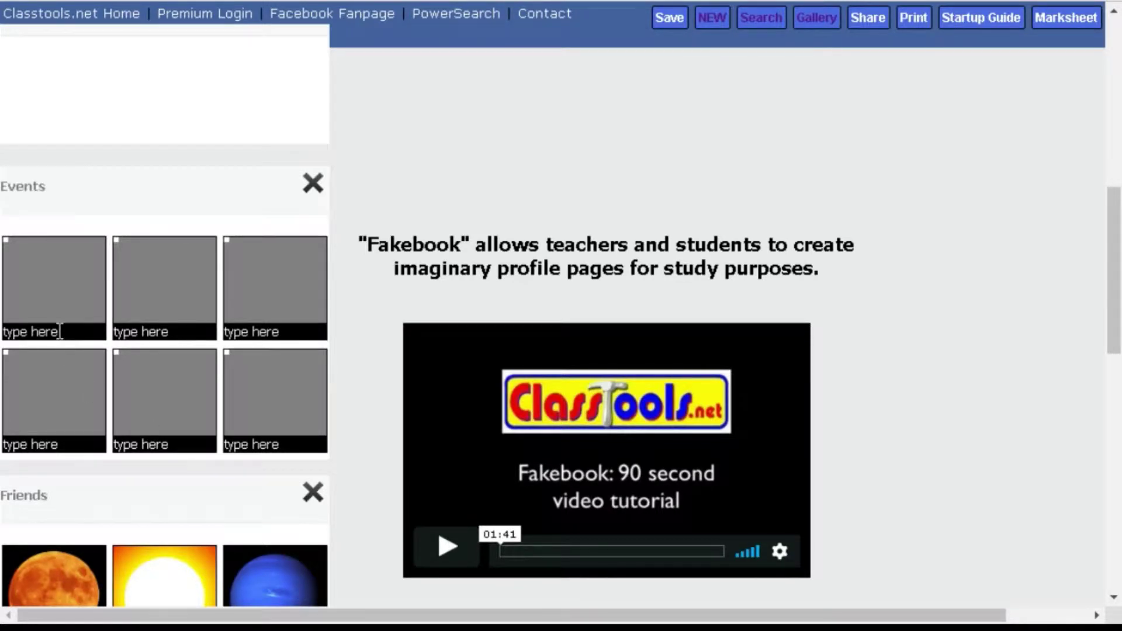
left_click(59, 332)
type("Th")
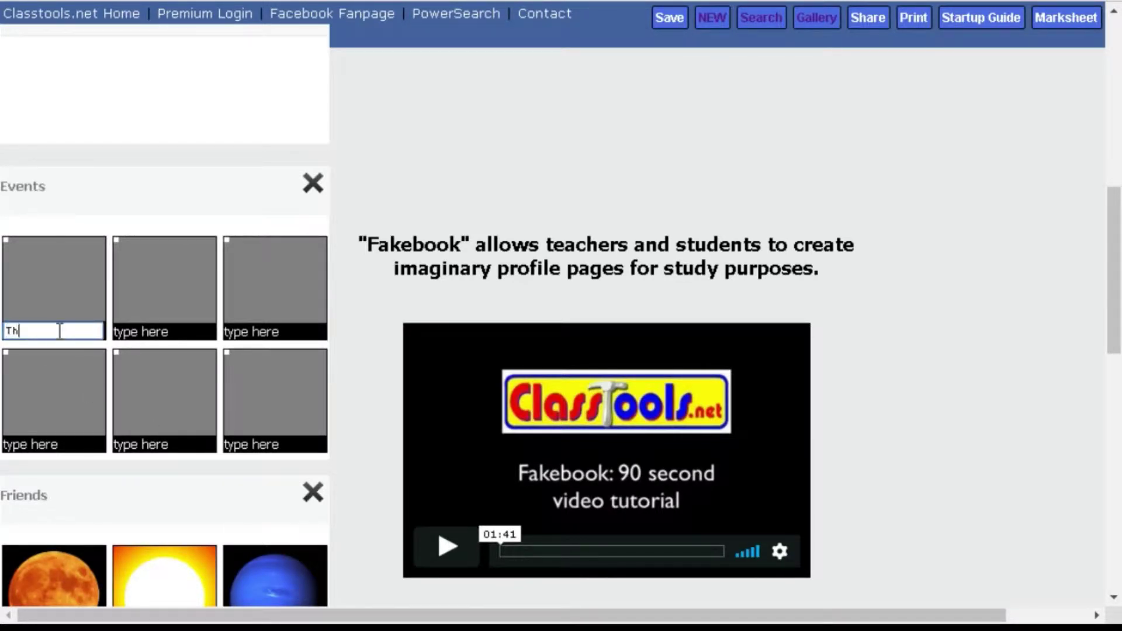
type("e Big Bang")
key("Return")
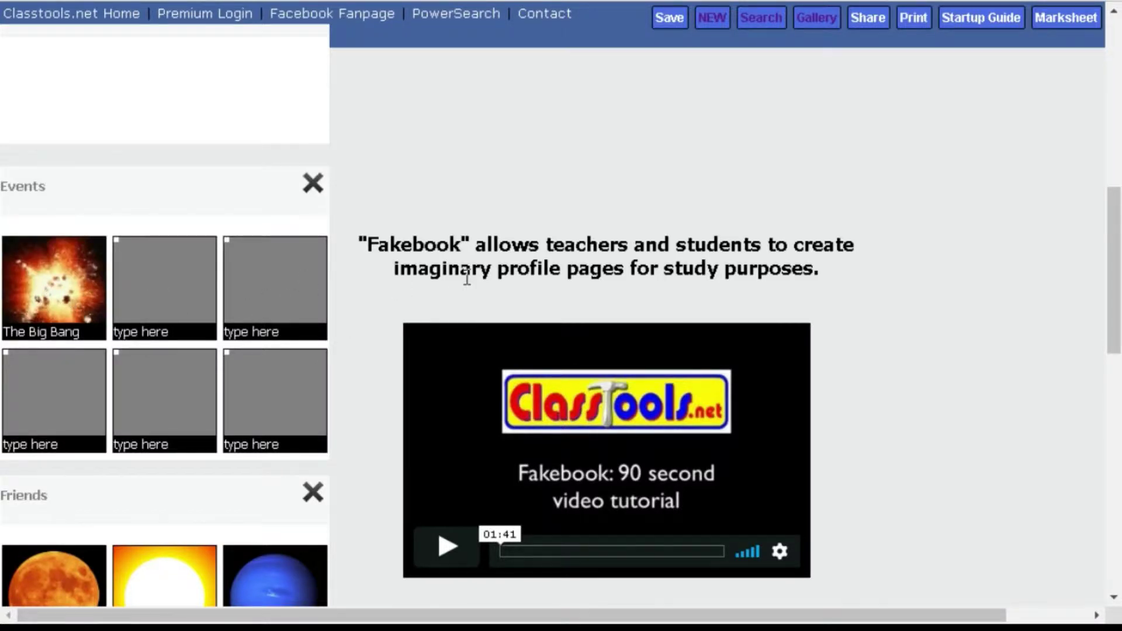
- Publish a post from "Teacher" reading "Welcome to the study page! I will be monitoring your progress. Happy Studying!!!!"
scroll(405, 240, "up", 7)
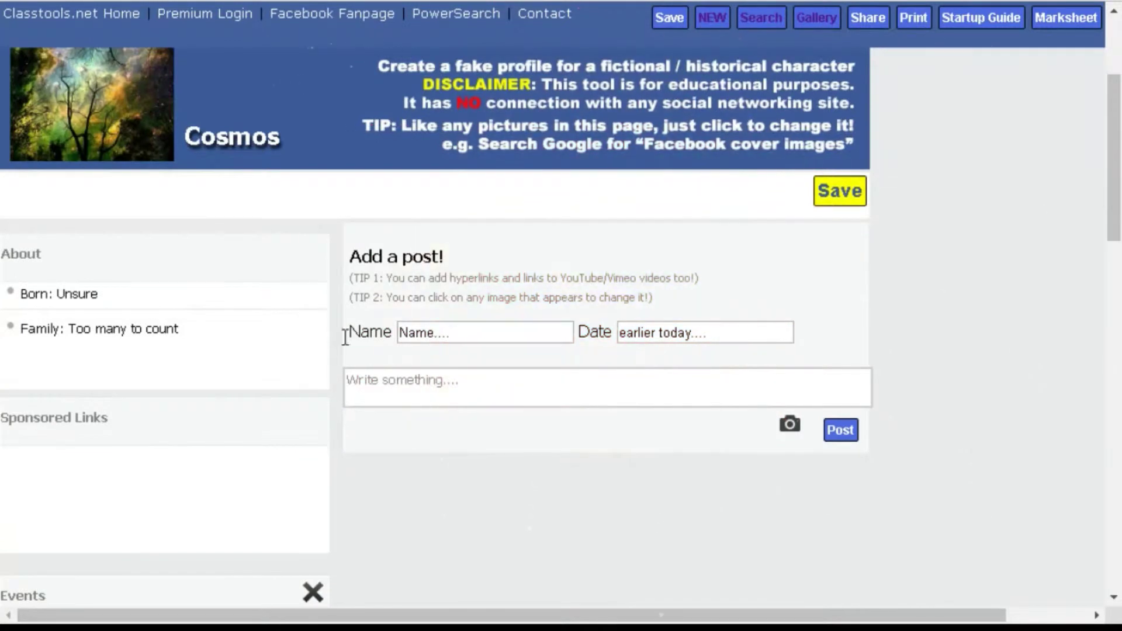
left_click(464, 331)
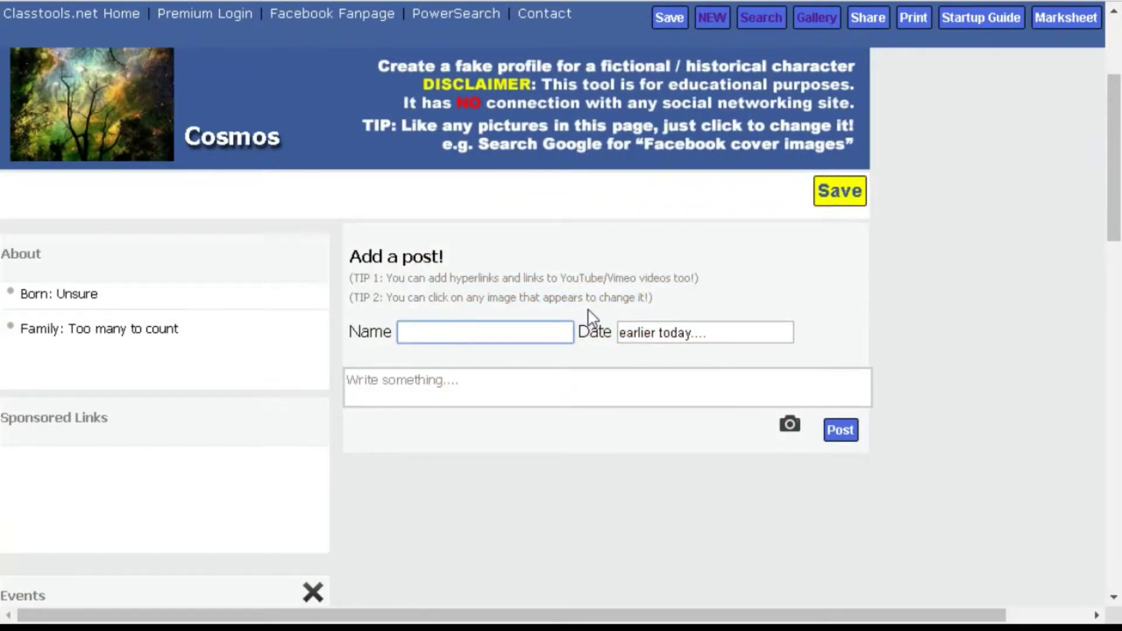
type("Teacher")
left_click(607, 385)
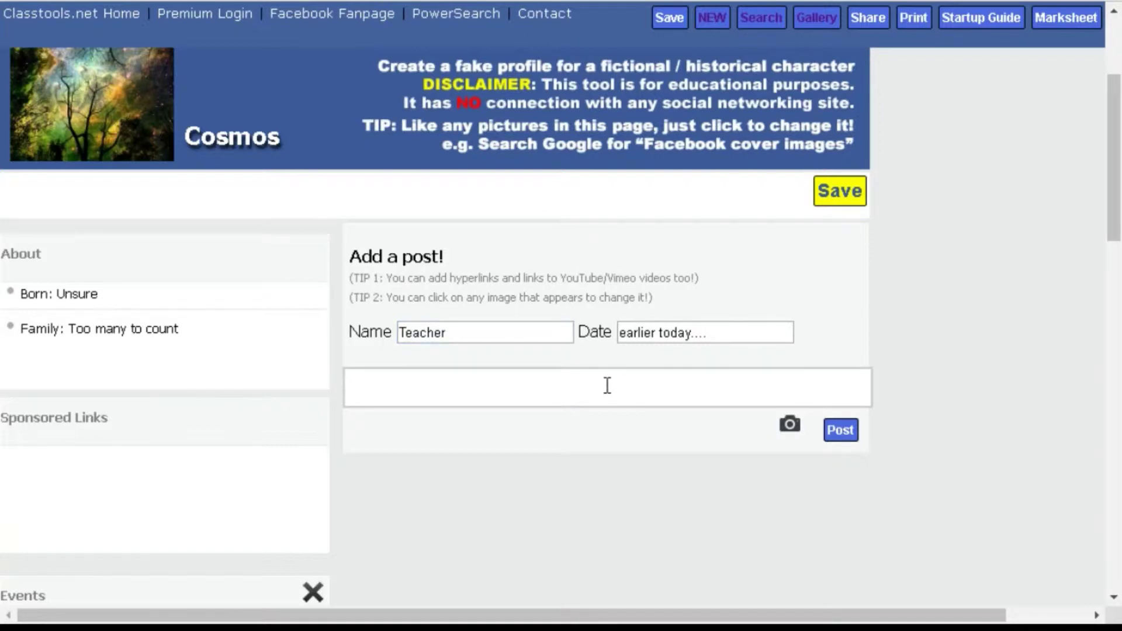
type("Welcome to the study page@")
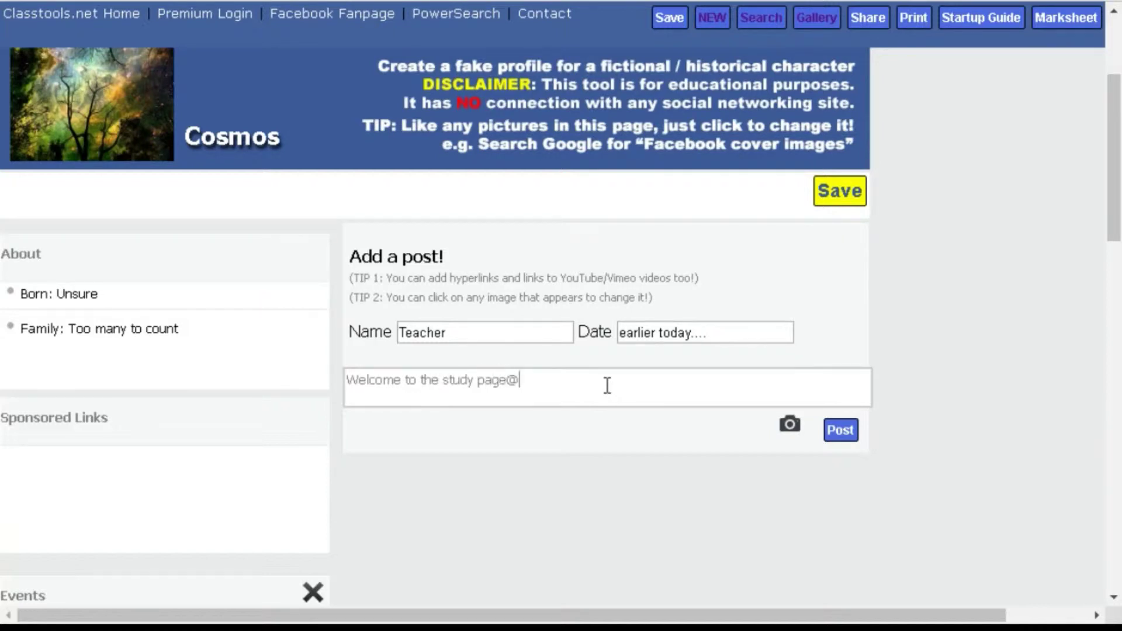
key("BackSpace")
type("! I will be monitoring your progr")
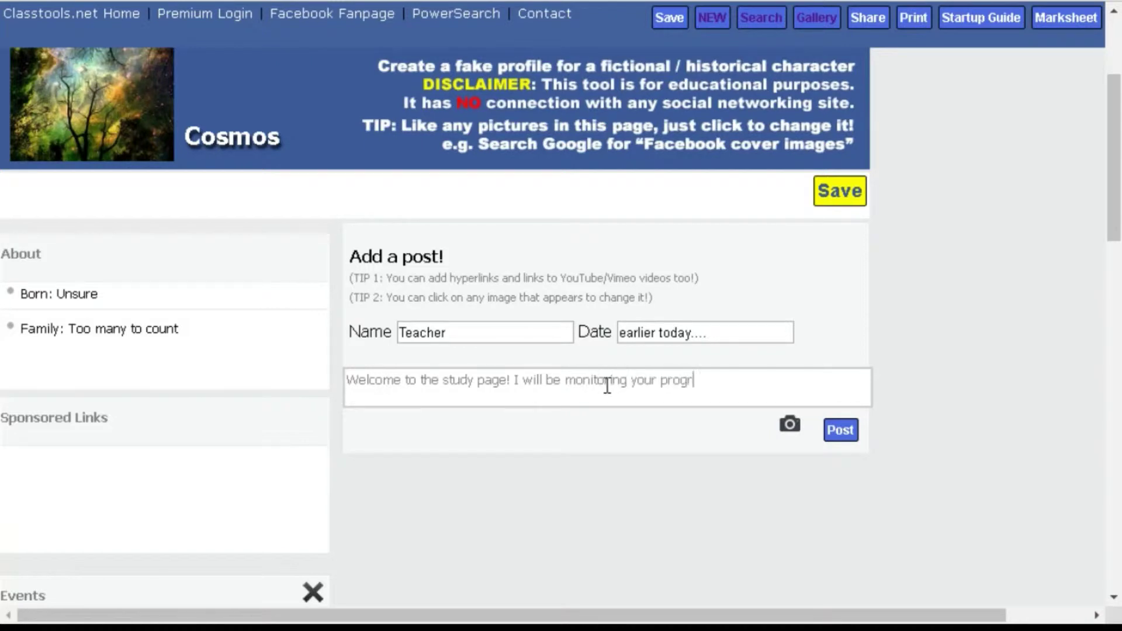
type("ess. Happy Studying")
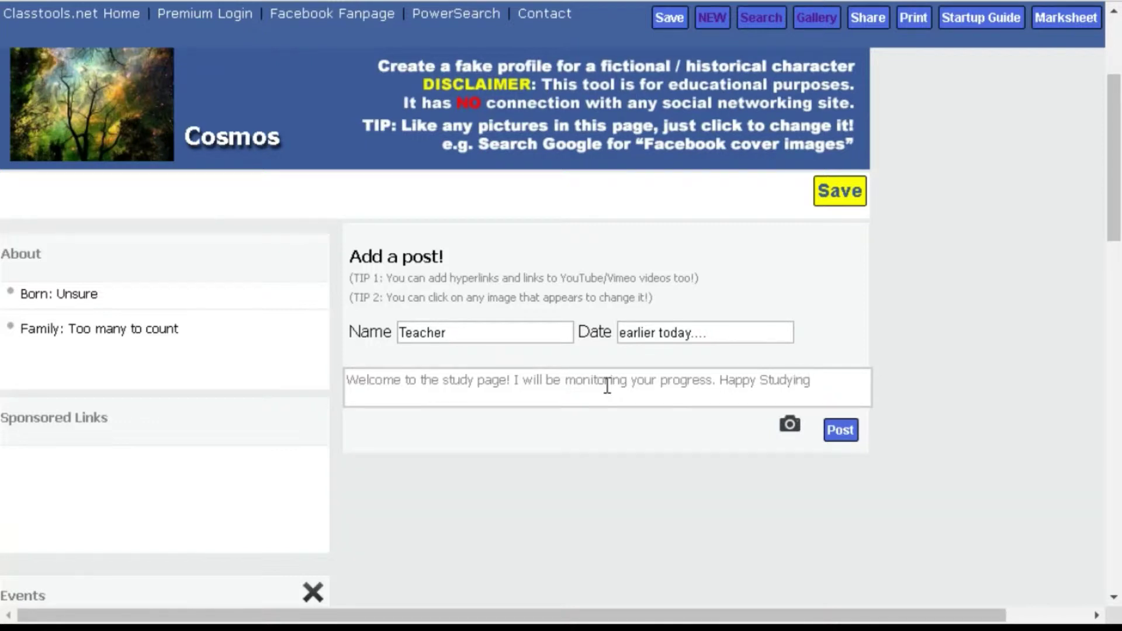
type("!!!!")
left_click(852, 437)
- Start another post on the Cosmos page with "Sun" as the poster's name
scroll(465, 446, "down", 2)
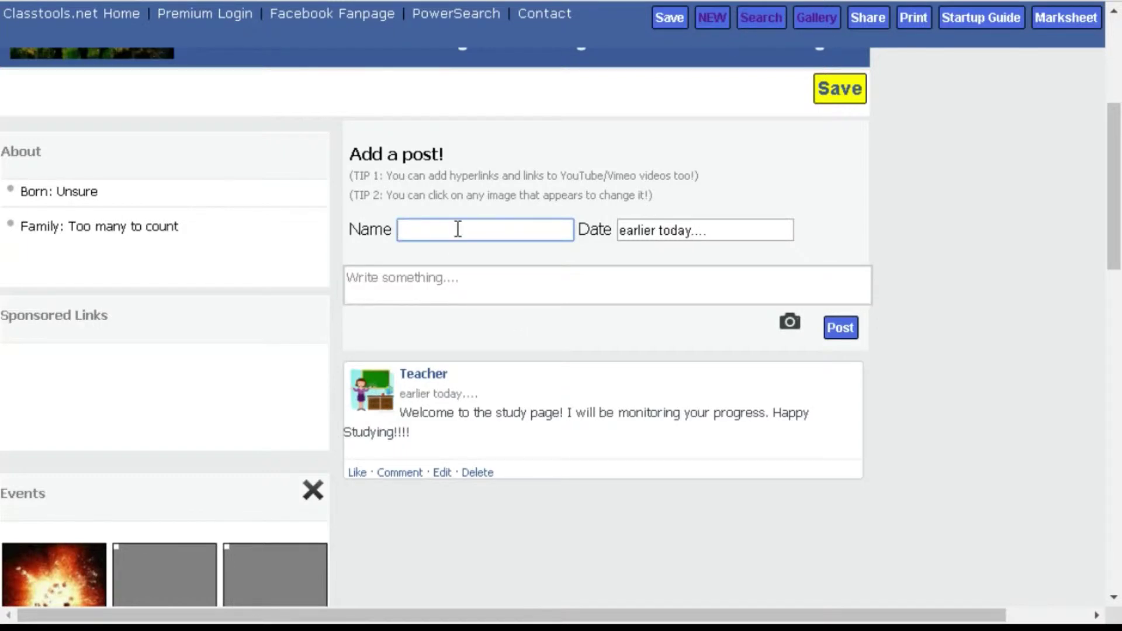
scroll(180, 306, "down", 8)
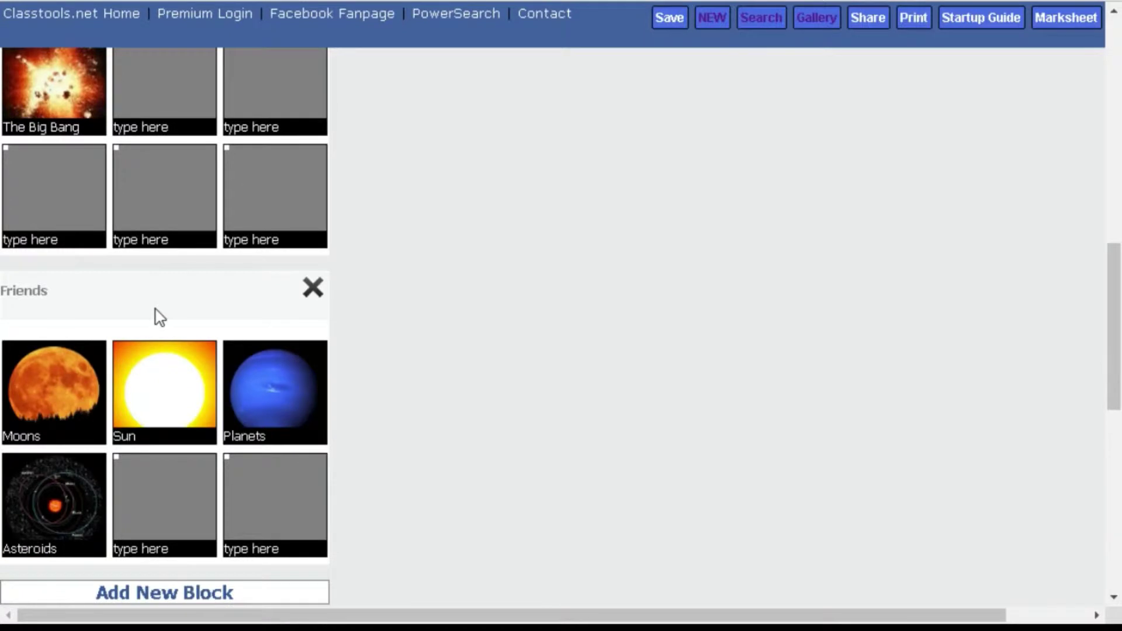
scroll(160, 317, "down", 3)
scroll(159, 317, "up", 10)
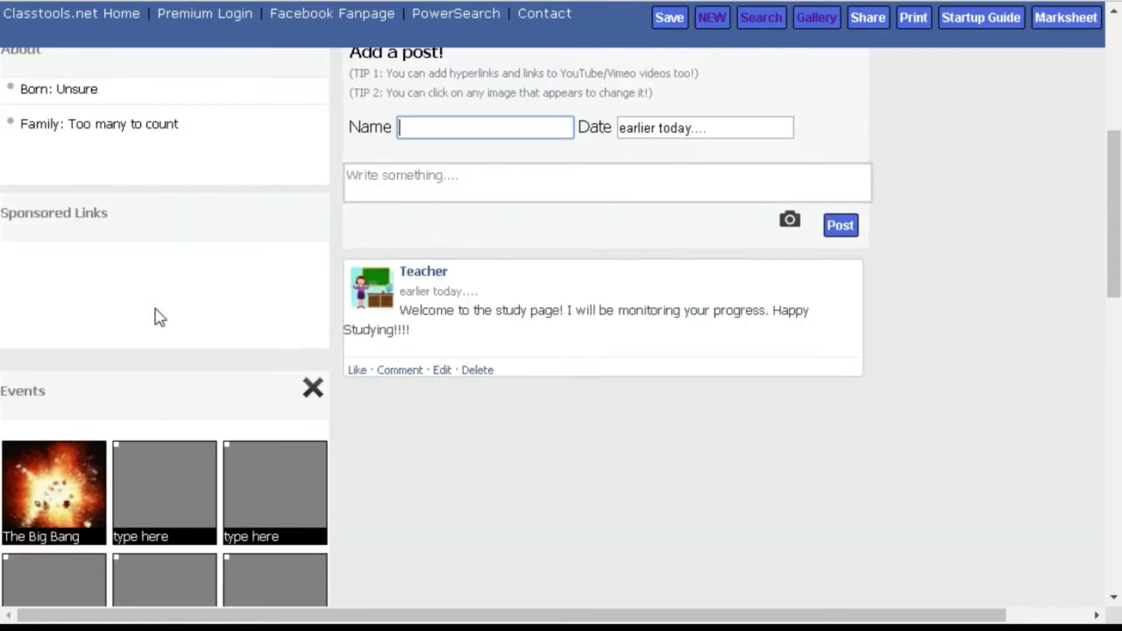
scroll(159, 317, "up", 3)
type("Sun")
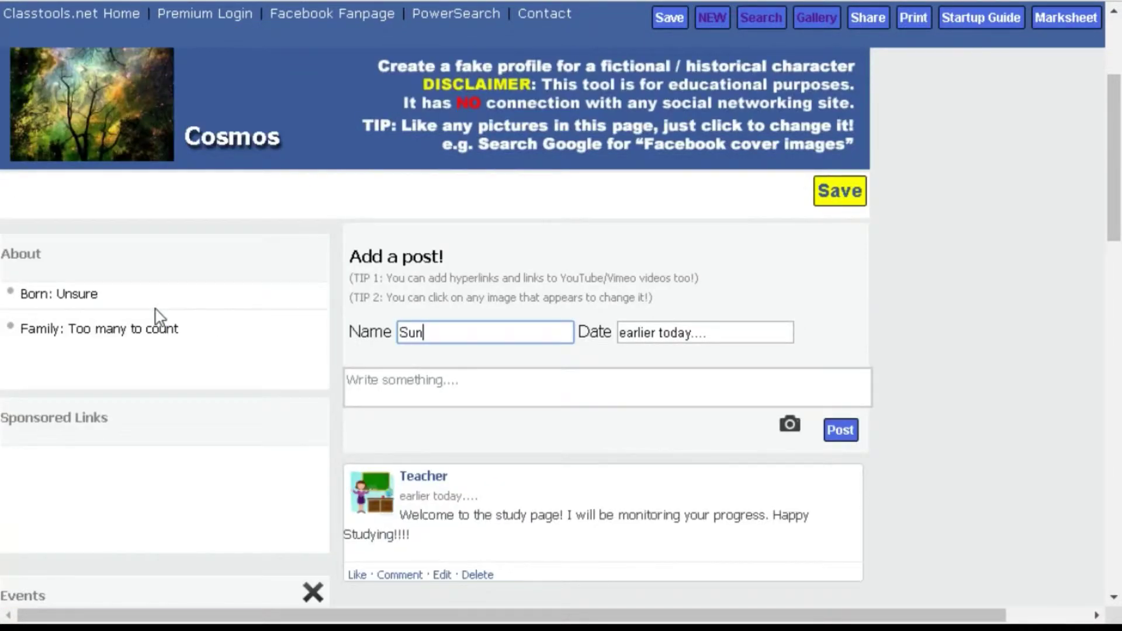
- Write "I am a type of star. What kinds of stars are there?" as the Sun's message and publish it
left_click(439, 396)
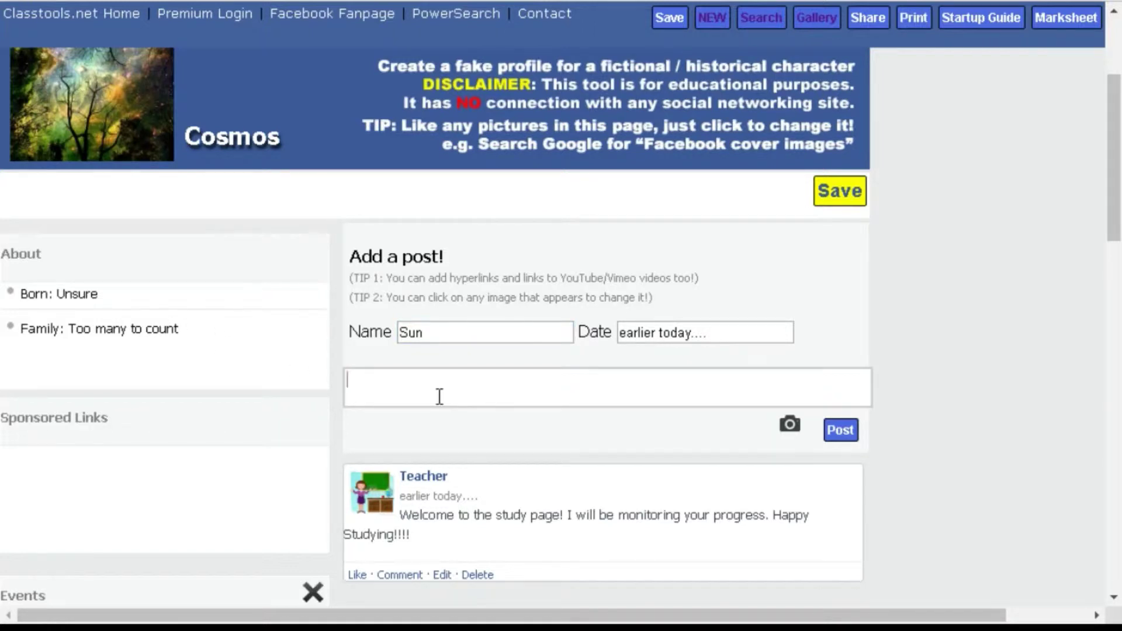
type("I am a type of ")
type("s")
key("BackSpace")
type("type of star. Wh")
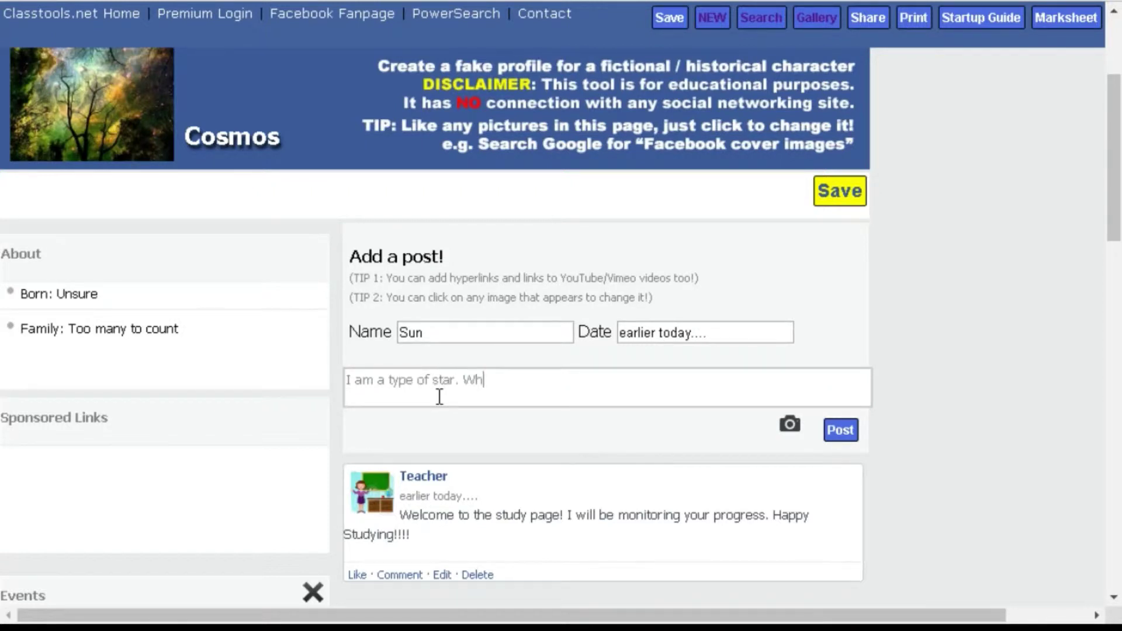
type("at types")
key("BackSpace")
key("BackSpace")
key("BackSpace")
key("BackSpace")
type("nds of stars are t")
key("BackSpace")
type("s a")
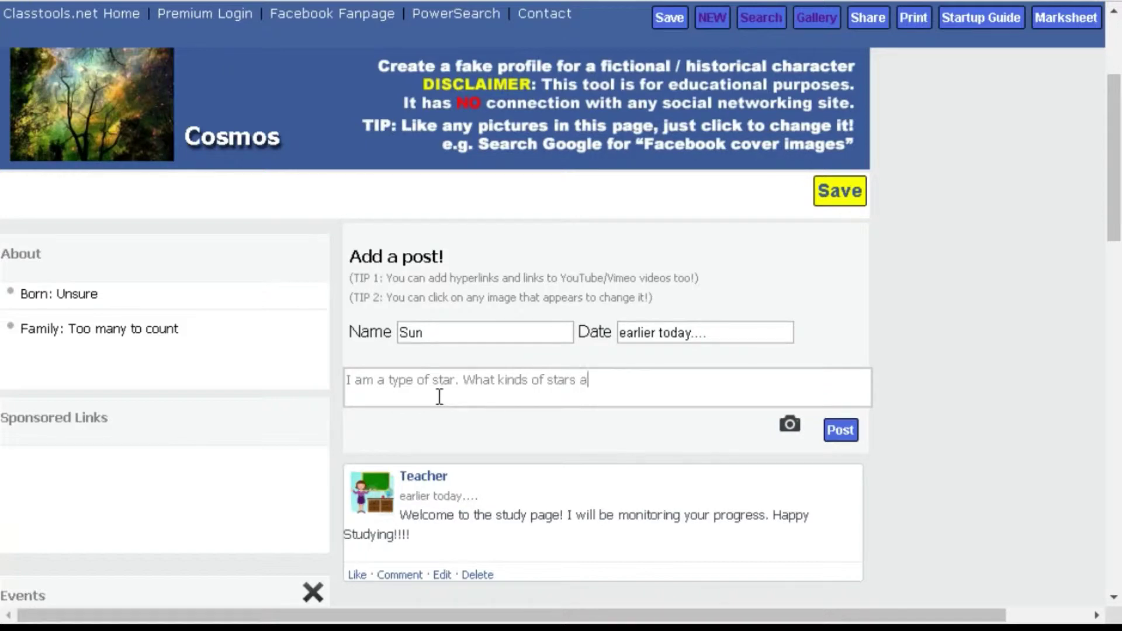
type("re there?")
left_click(840, 430)
- Publish a post from "Asteroids" reading "ROCKS! i LOVE ROCKS" on the Cosmos page
scroll(244, 537, "down", 5)
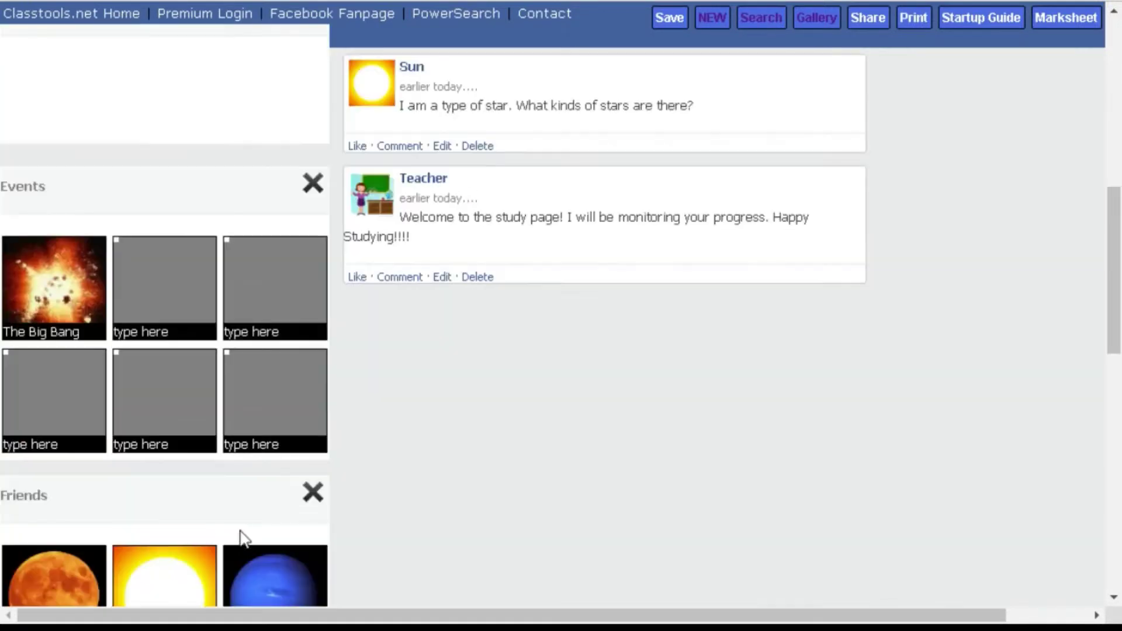
scroll(138, 476, "down", 5)
scroll(296, 318, "up", 10)
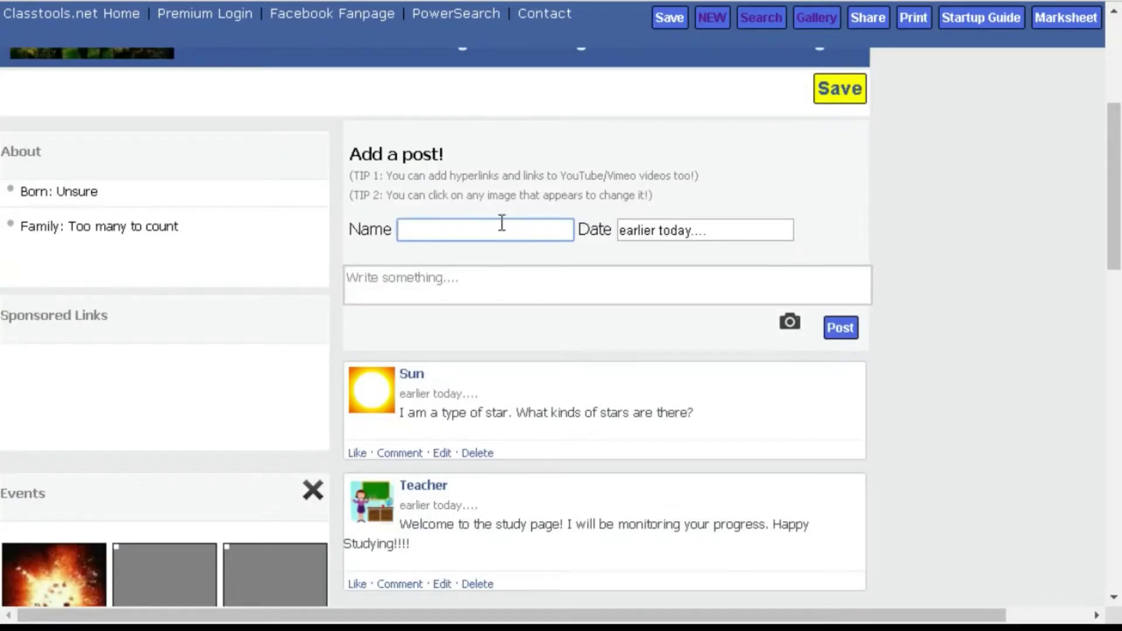
type("Asteroids")
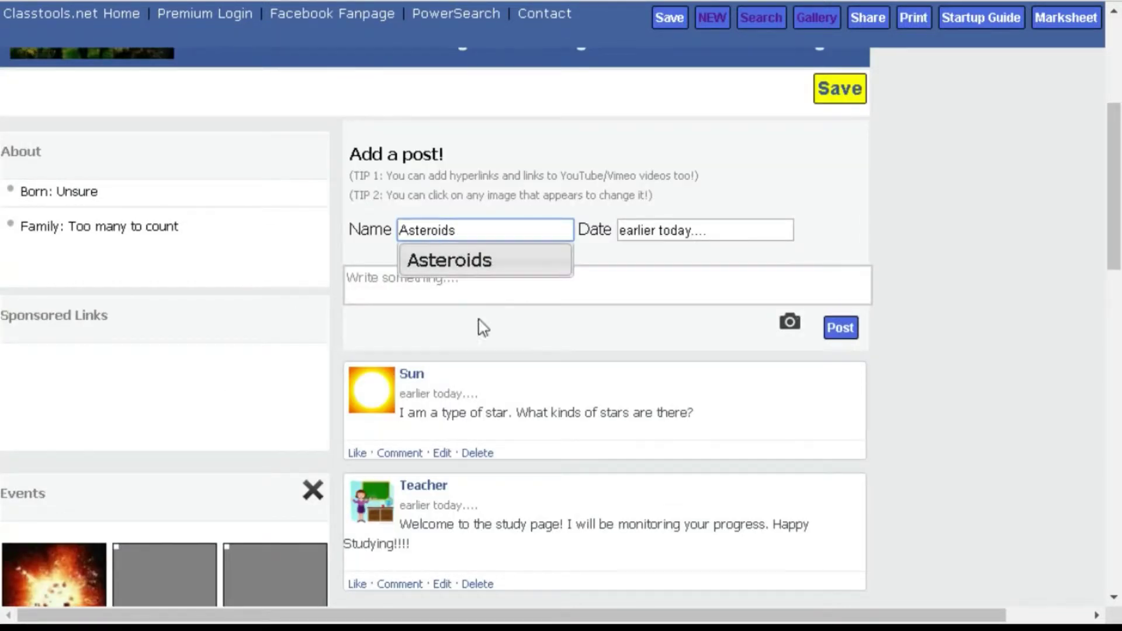
left_click(439, 286)
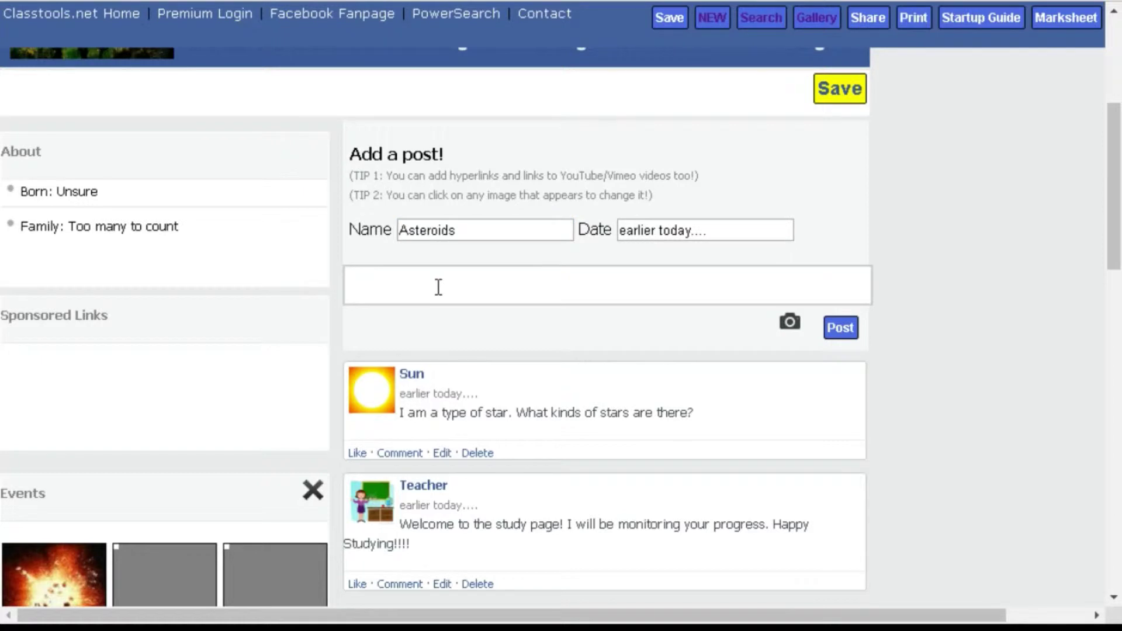
type("ROCKS! i LOVE ROCKS")
left_click(847, 328)
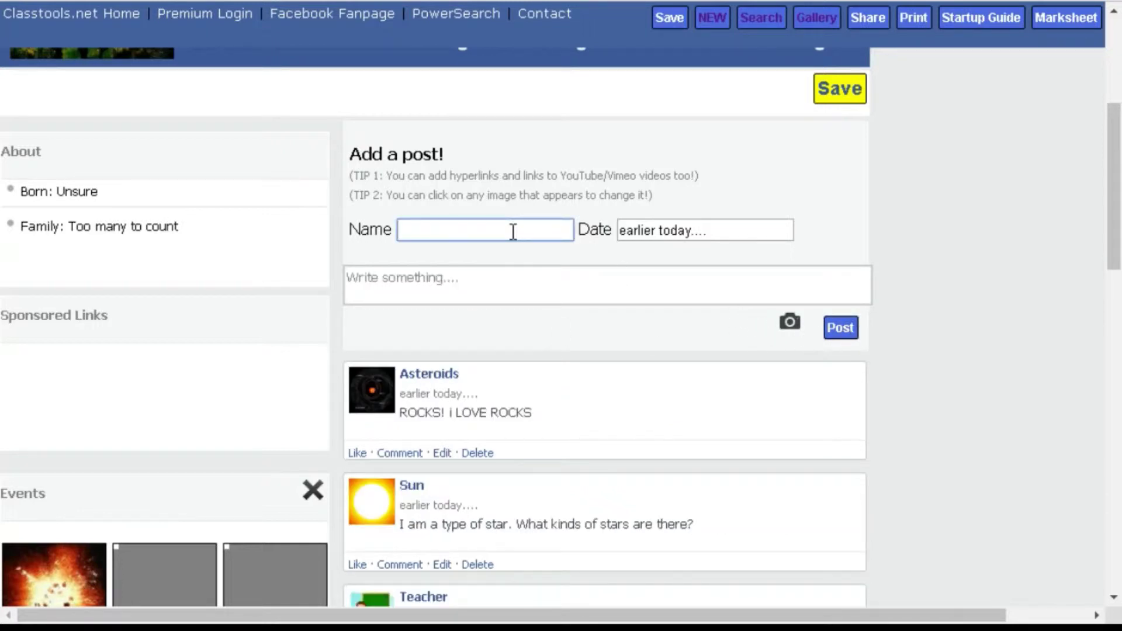
- Publish a post from "Moons" reading "I hope the werewolves are alseep"
type("Moons")
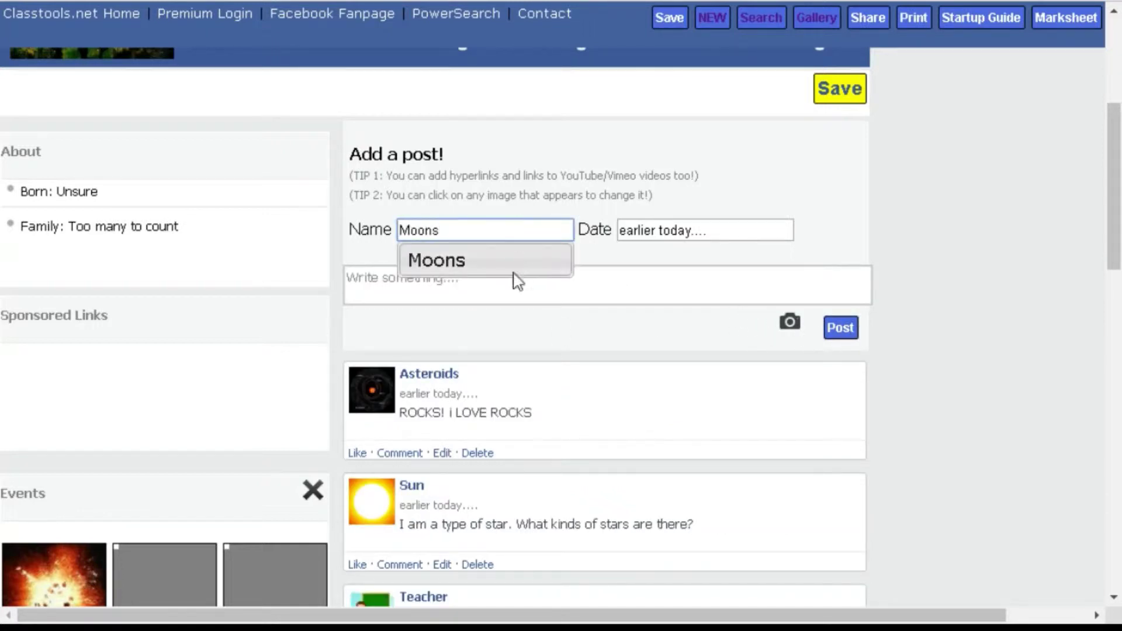
left_click(635, 274)
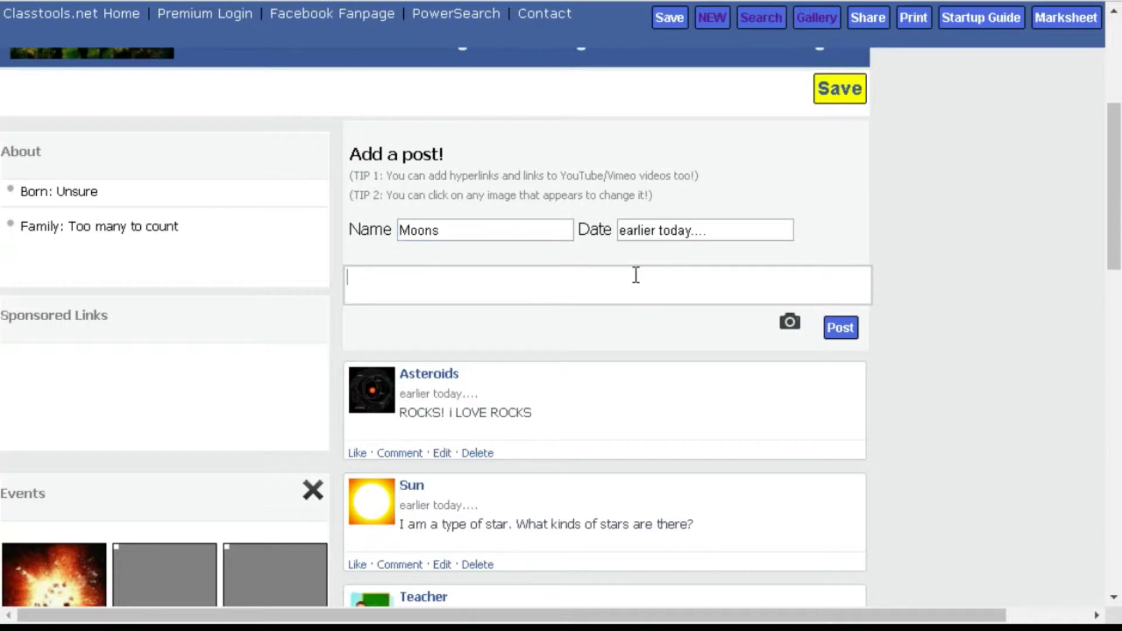
type("I hope the werewo")
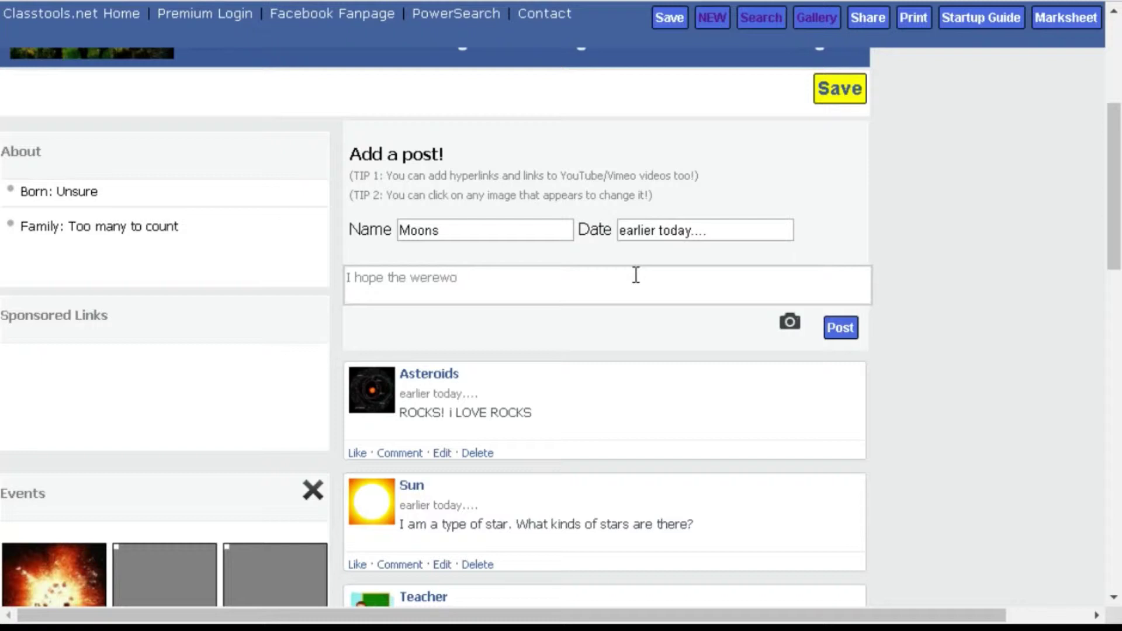
type("lves are alseep")
left_click(846, 331)
- Start another post with "The Big Bang" as the poster's name, picked from the suggested names
scroll(413, 356, "down", 5)
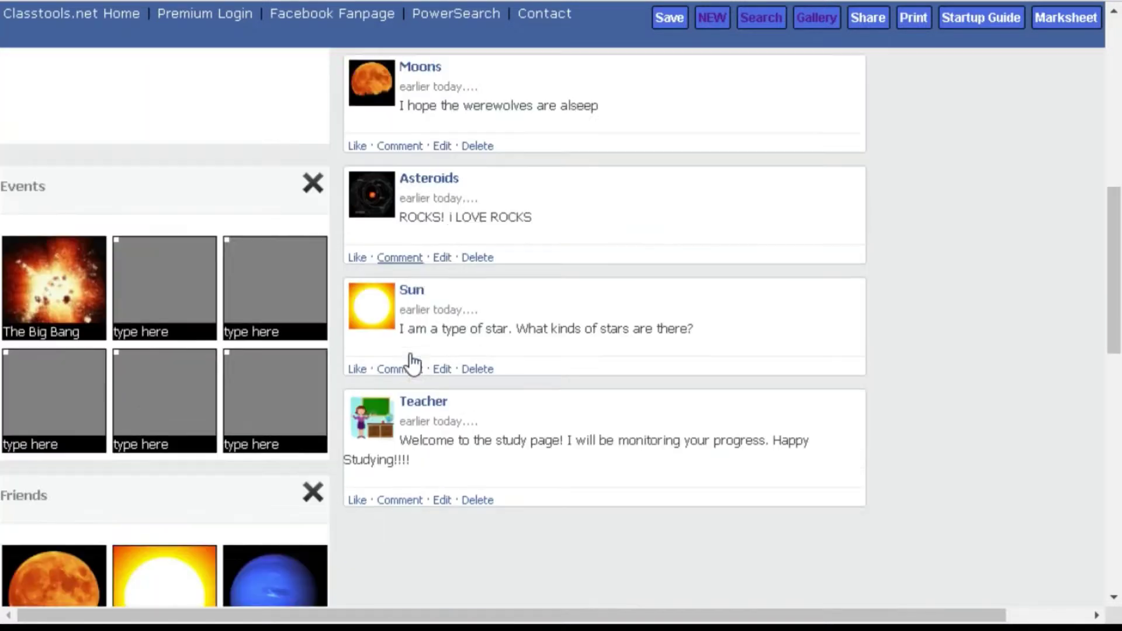
scroll(448, 278, "up", 5)
scroll(451, 228, "down", 3)
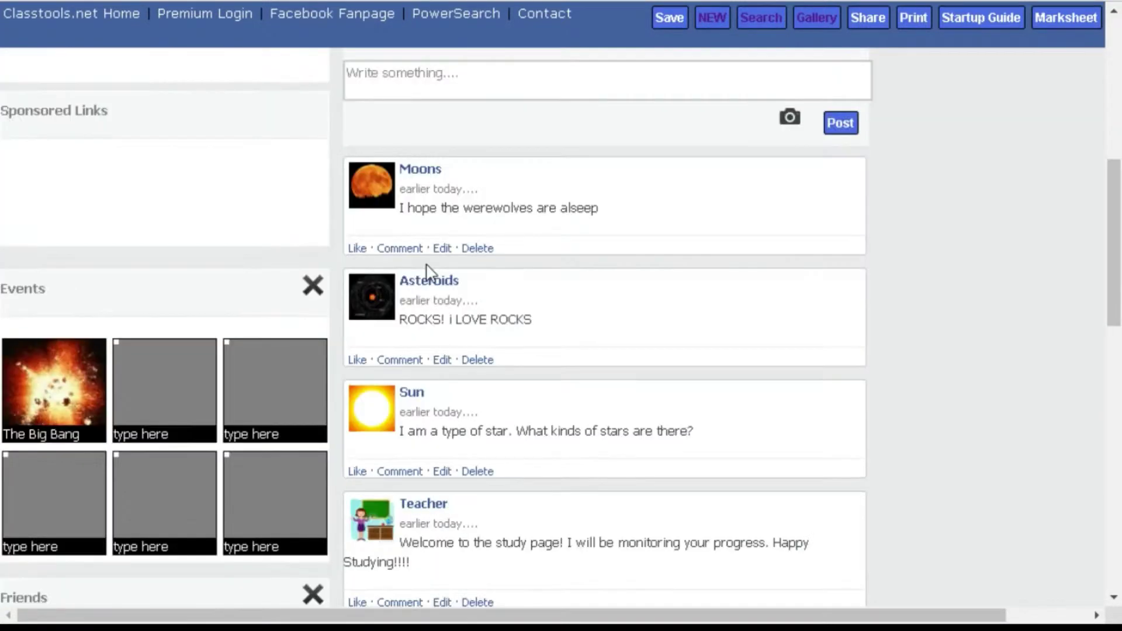
scroll(439, 255, "up", 3)
type("Teh big bang")
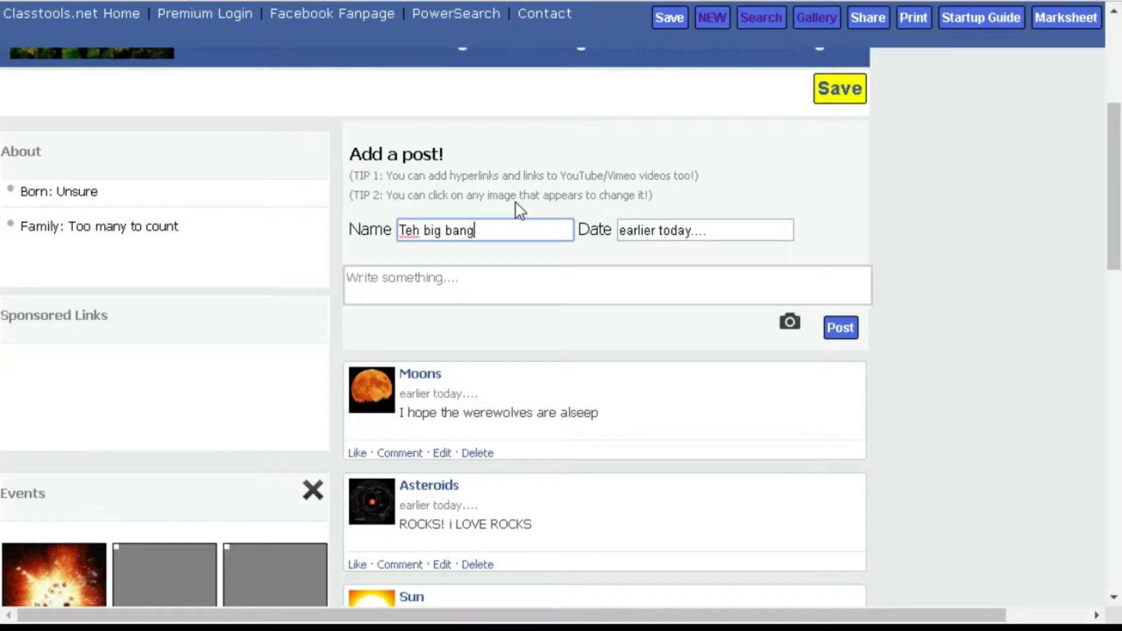
left_click(417, 228)
key("BackSpace")
key("Right")
type("e")
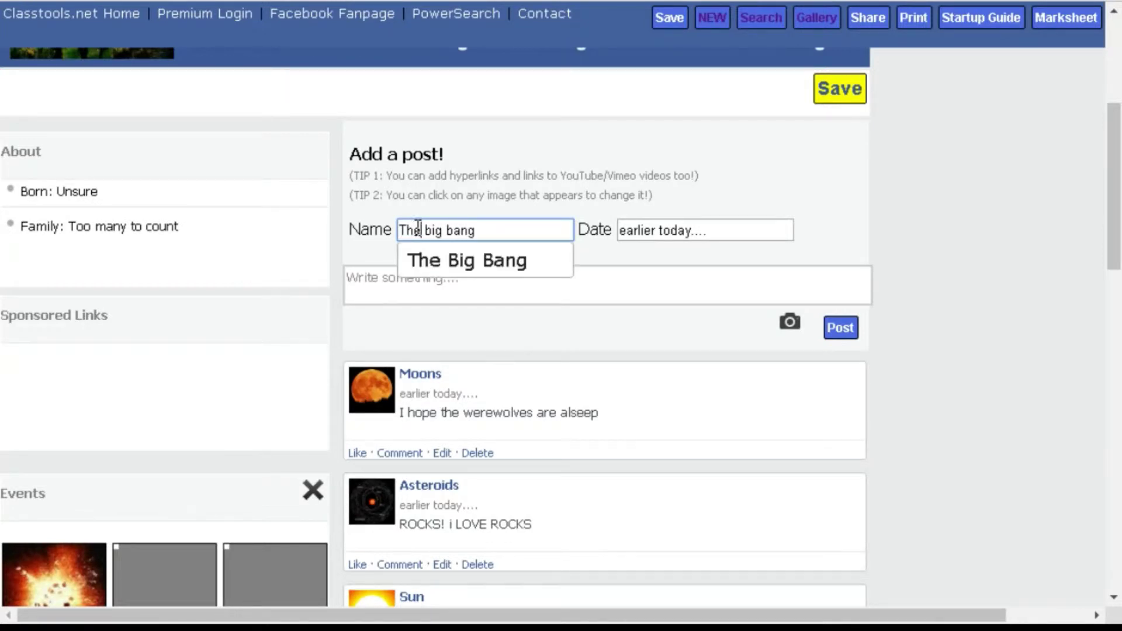
left_click(528, 264)
- Write "Everything started from this one moment! Isn't that fantastic?" as The Big Bang's message and publish it
left_click(510, 280)
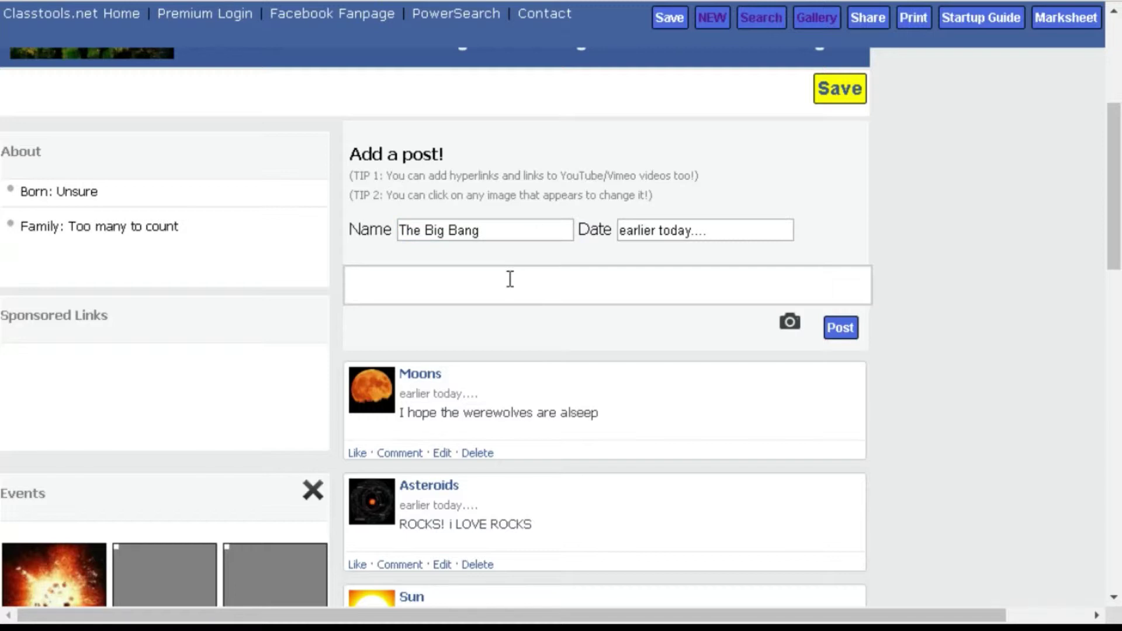
type("Everything started from t")
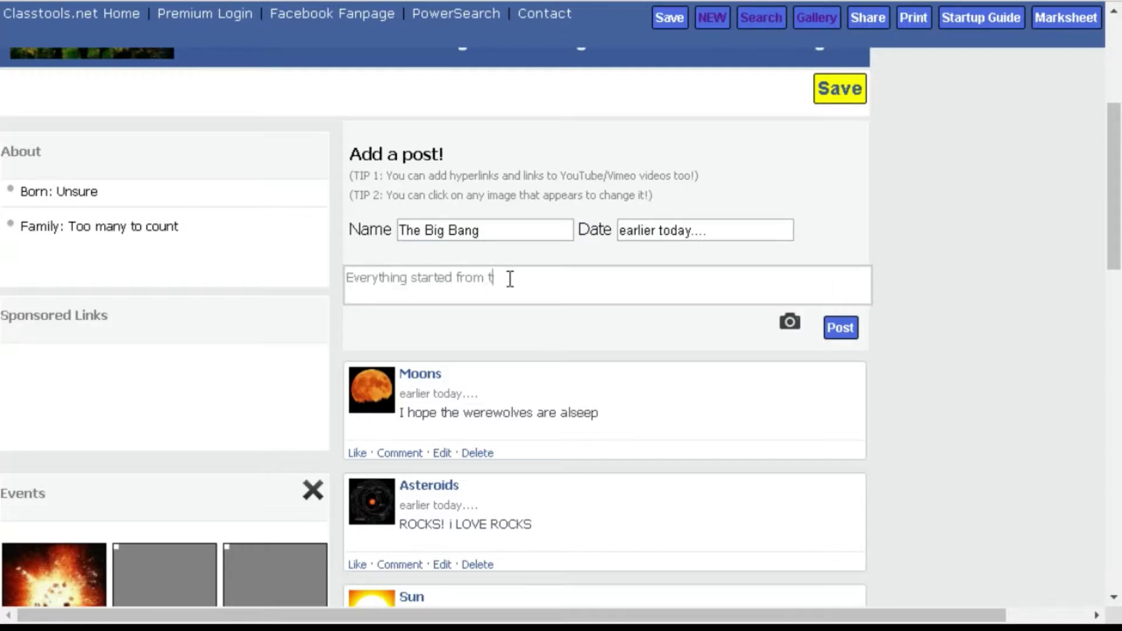
type("hos o")
key("BackSpace")
key("BackSpace")
key("BackSpace")
key("BackSpace")
type("is one  moment! Isn't that ")
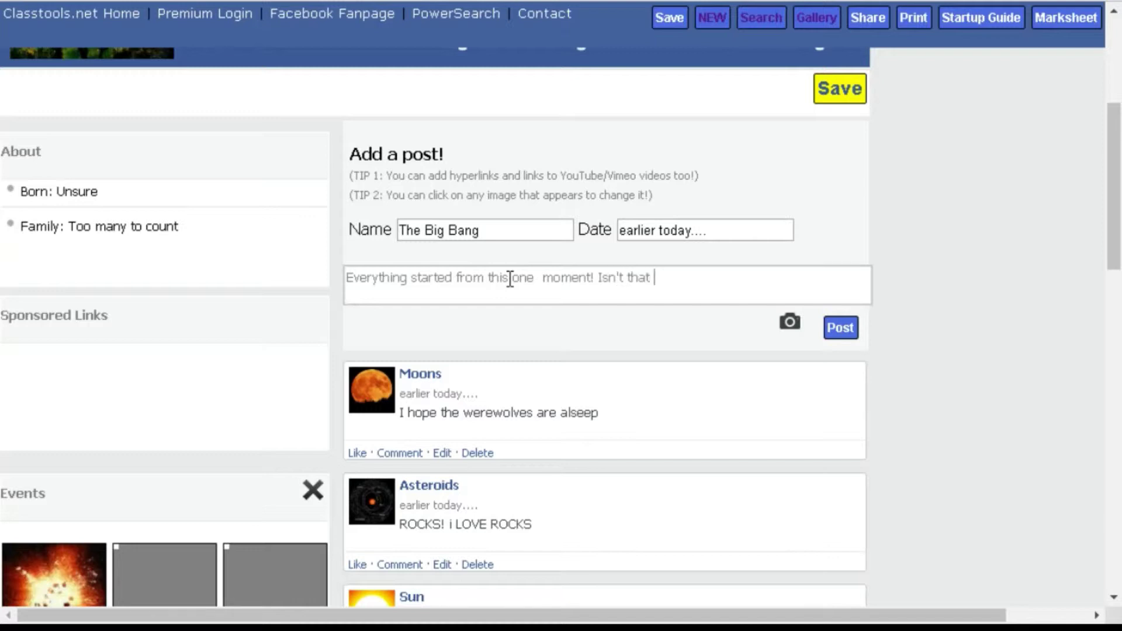
type("fantastic?")
left_click(539, 278)
key("BackSpace")
left_click(839, 329)
scroll(629, 365, "down", 10)
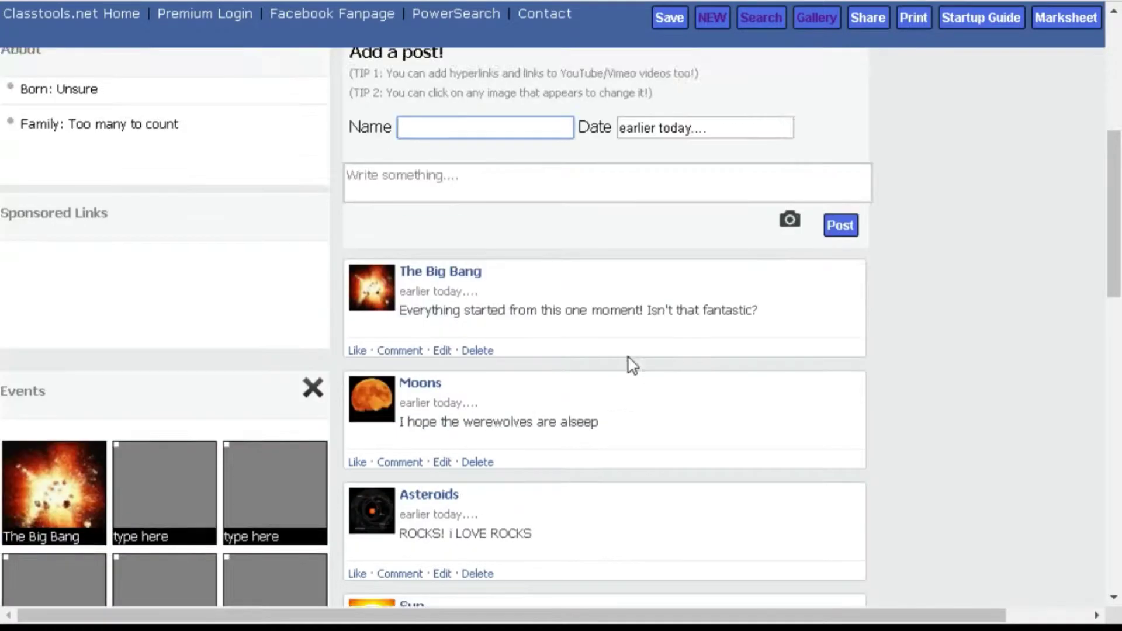
- Save the Cosmos page with an editing password, skip the optional recovery email and continue to the page's unique web address
scroll(503, 263, "up", 10)
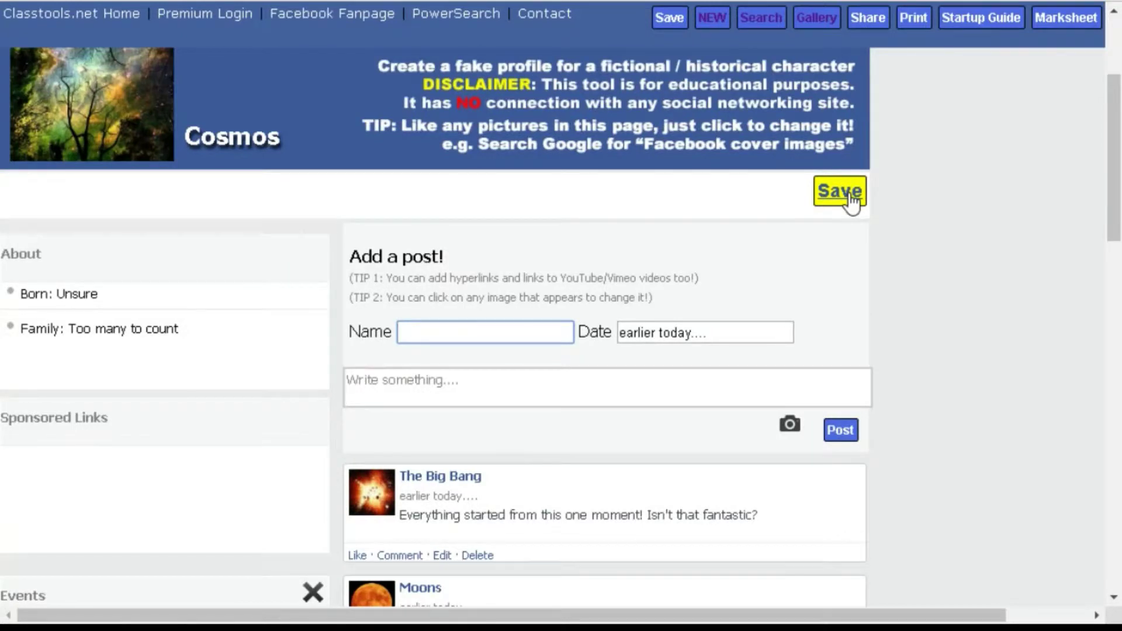
left_click(840, 196)
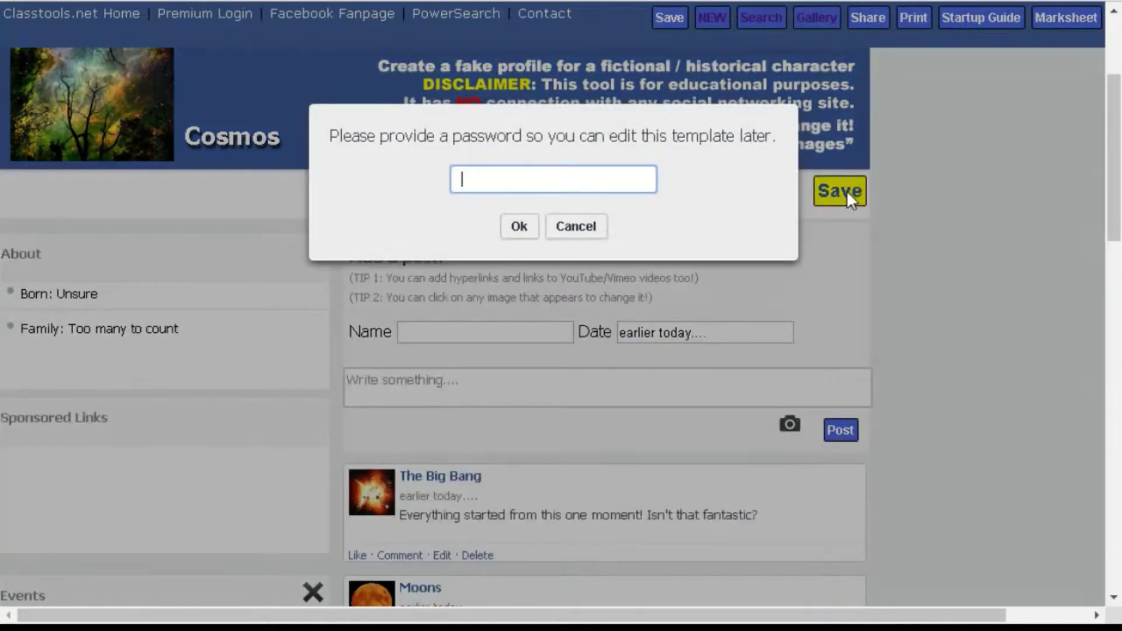
type("••••")
key("BackSpace")
key("BackSpace")
key("BackSpace")
key("BackSpace")
key("BackSpace")
type("•••••")
left_click(519, 228)
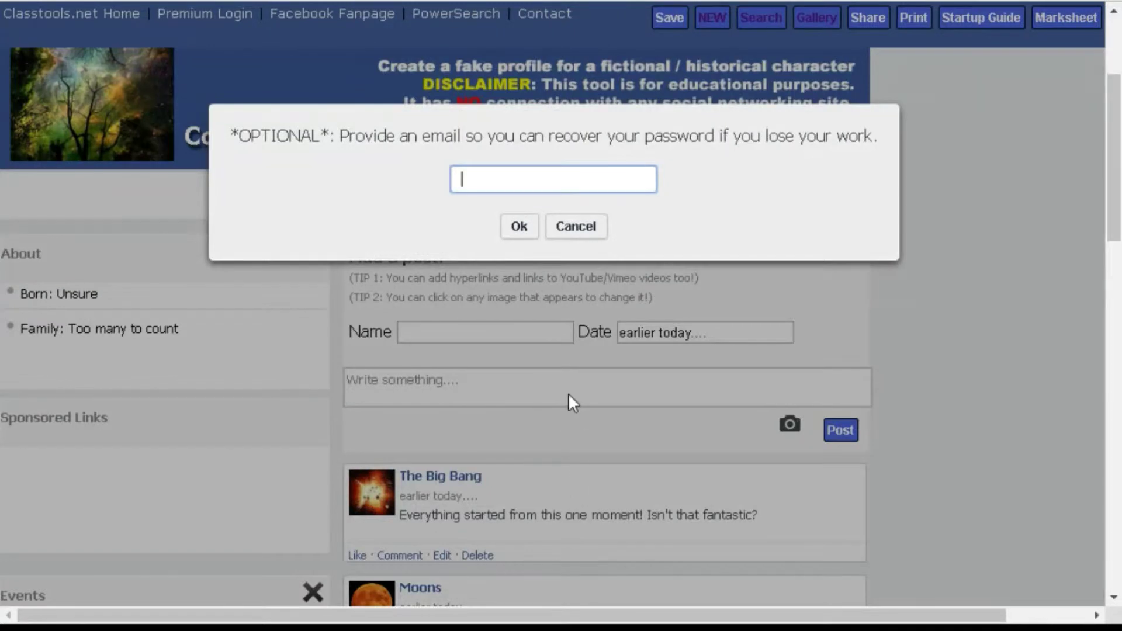
left_click(585, 235)
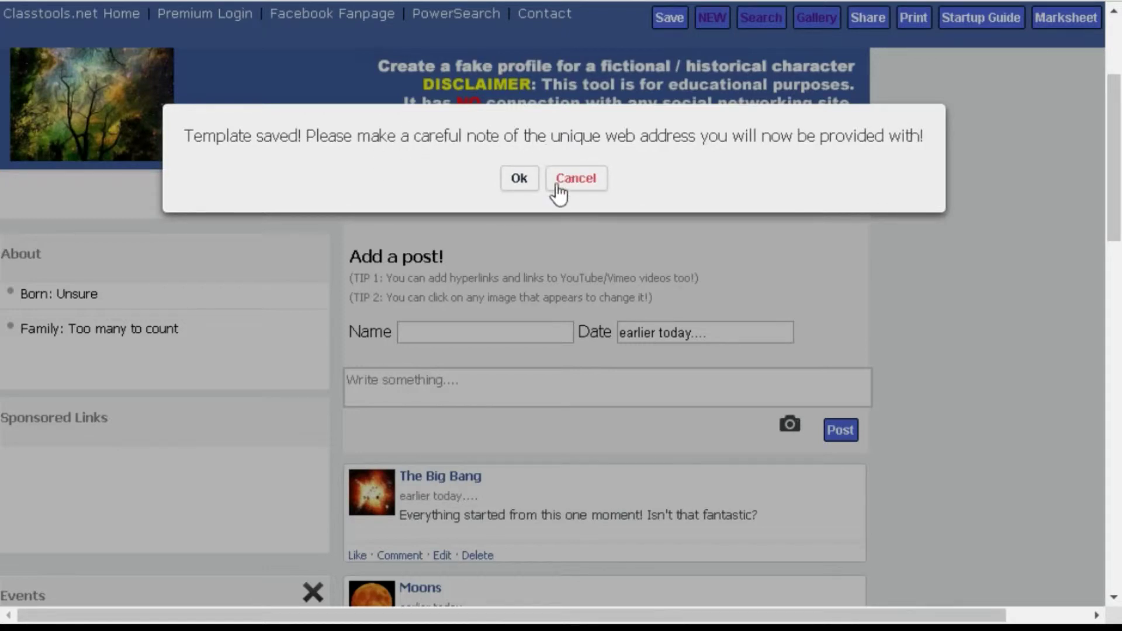
left_click(524, 185)
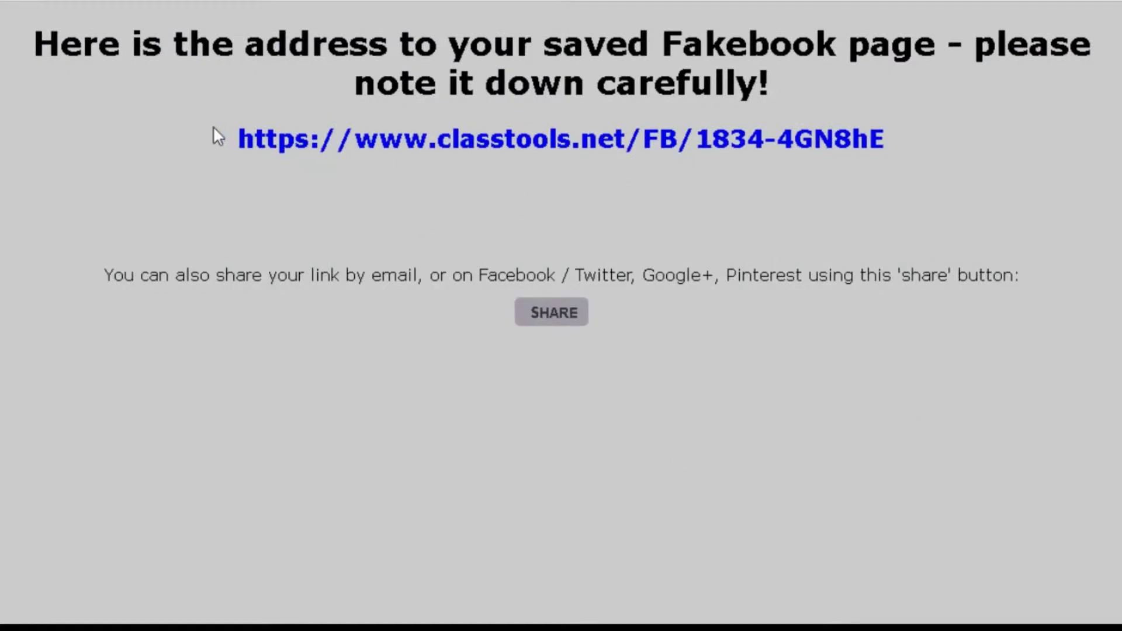
- Copy the saved Fakebook page's web address and load it in the browser
left_click_drag(220, 140, 920, 142)
key("ctrl+c")
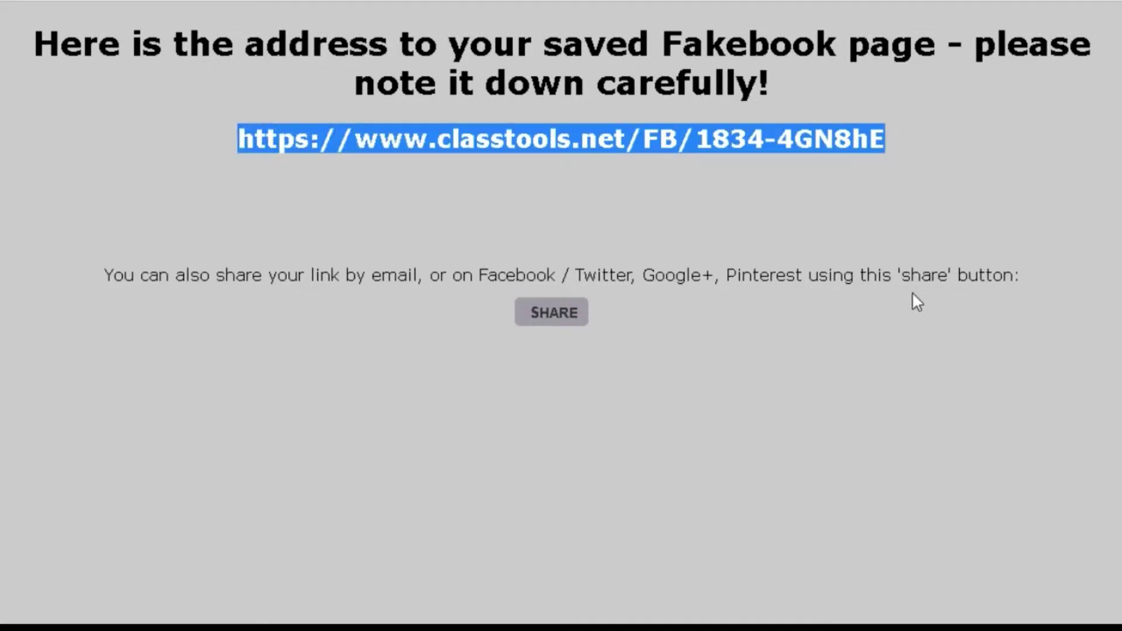
left_click(899, 444)
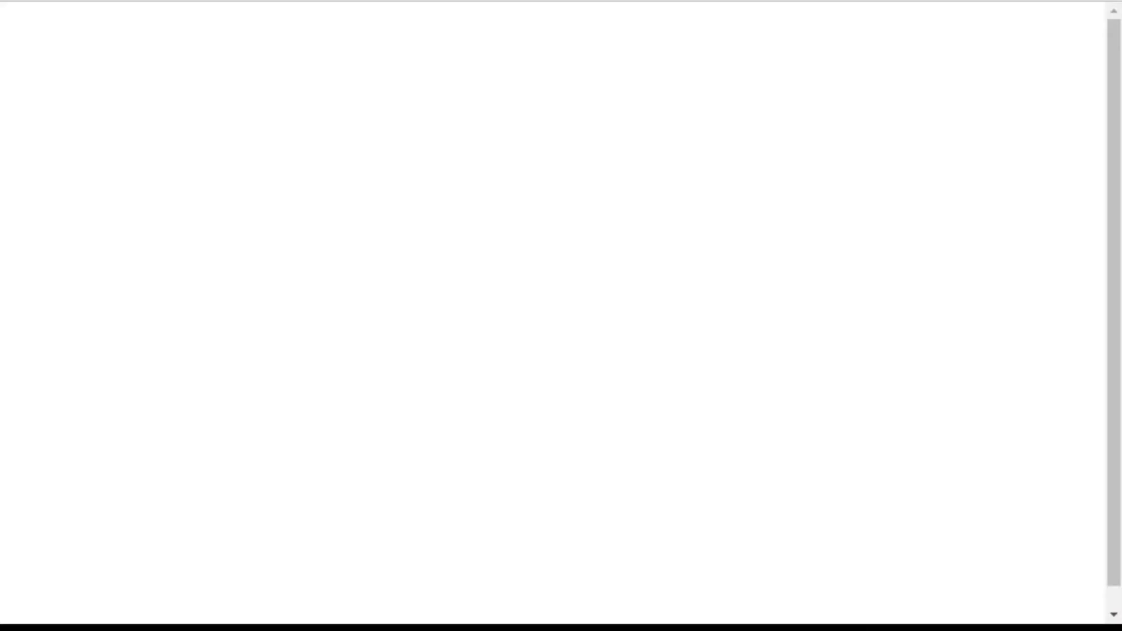
key("ctrl+v")
key("Return")
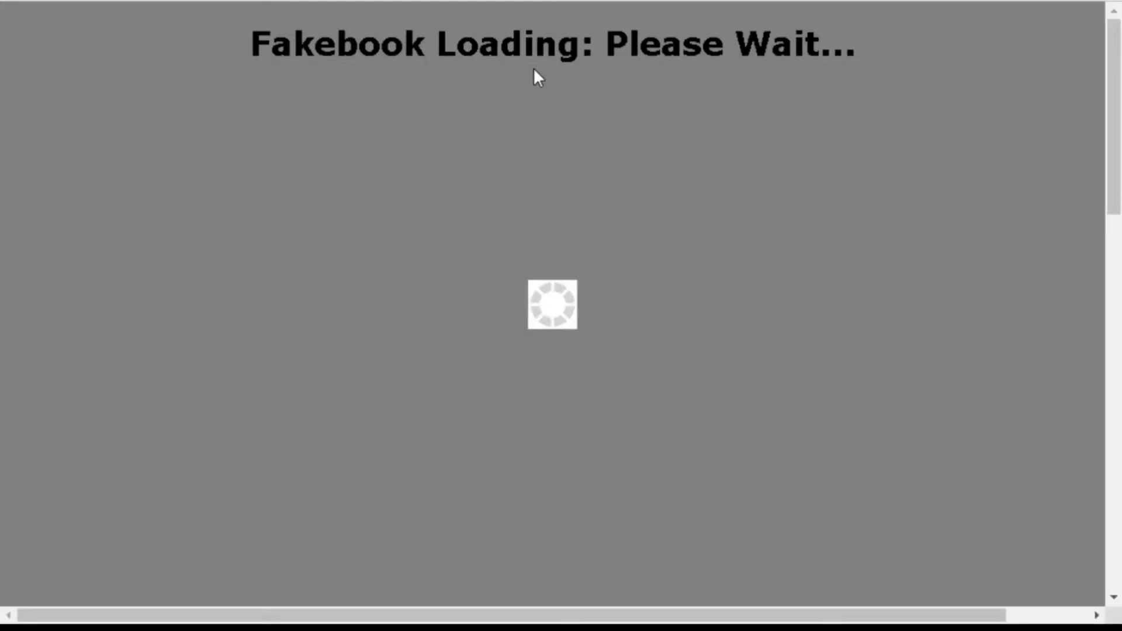
- Review the saved Cosmos page, examining its header, About details, posts, and the Events and Friends blocks
scroll(538, 76, "down", 10)
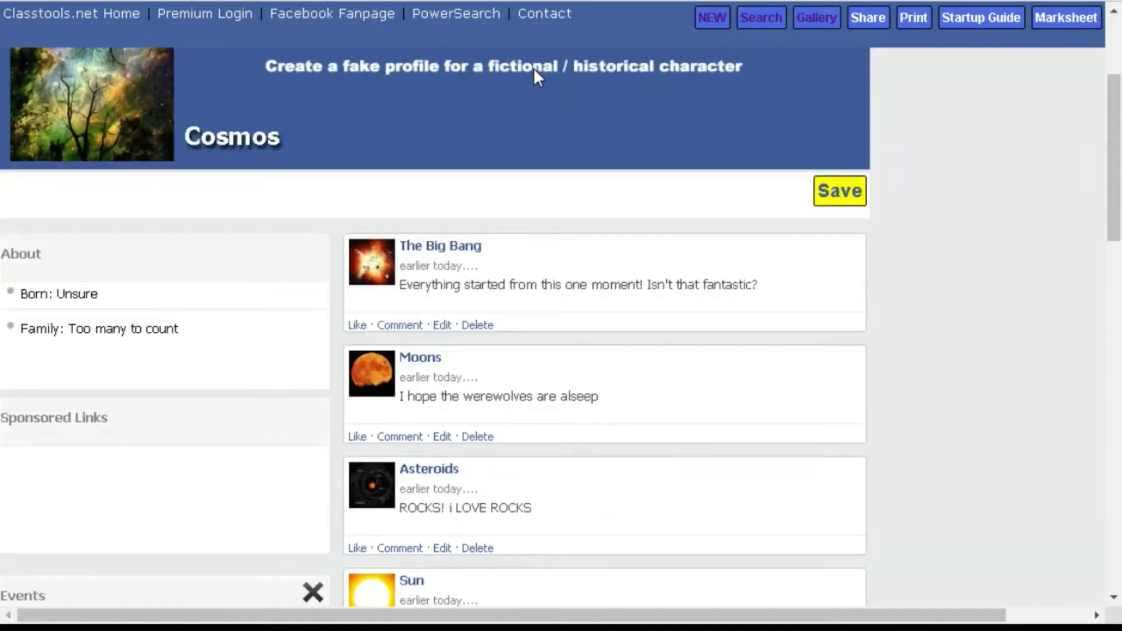
scroll(538, 76, "down", 5)
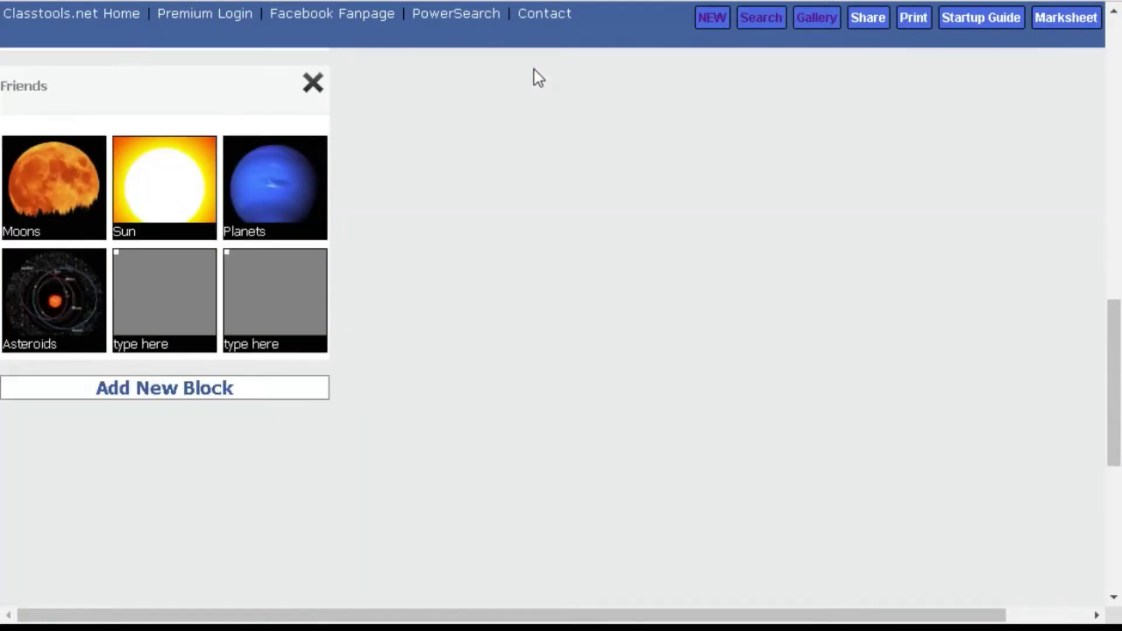
scroll(537, 76, "up", 17)
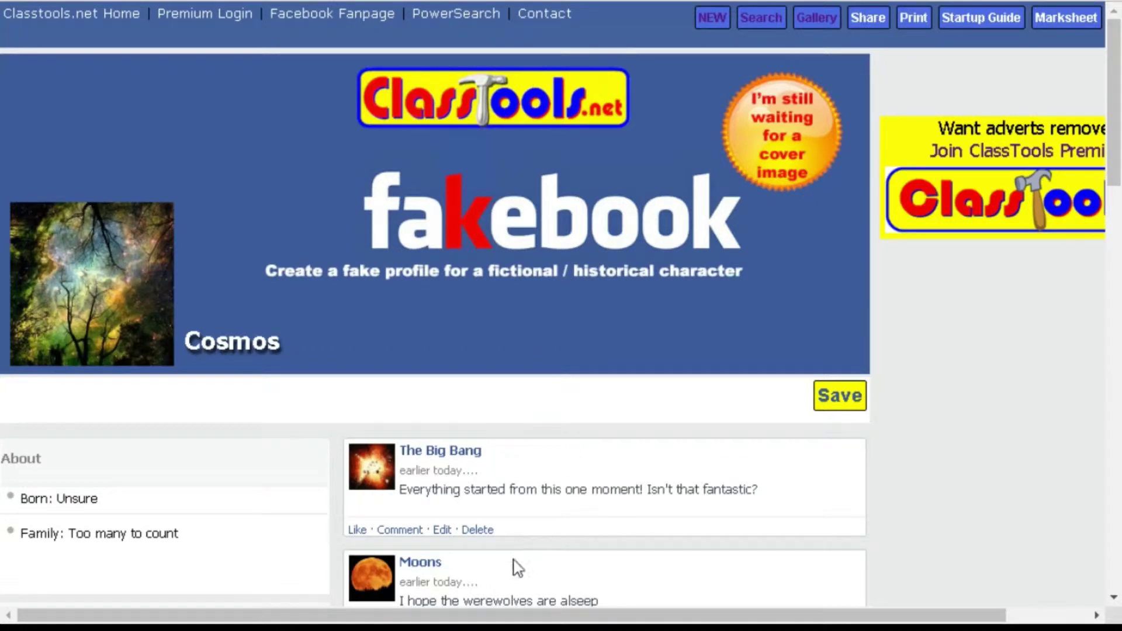
left_click_drag(514, 615, 596, 615)
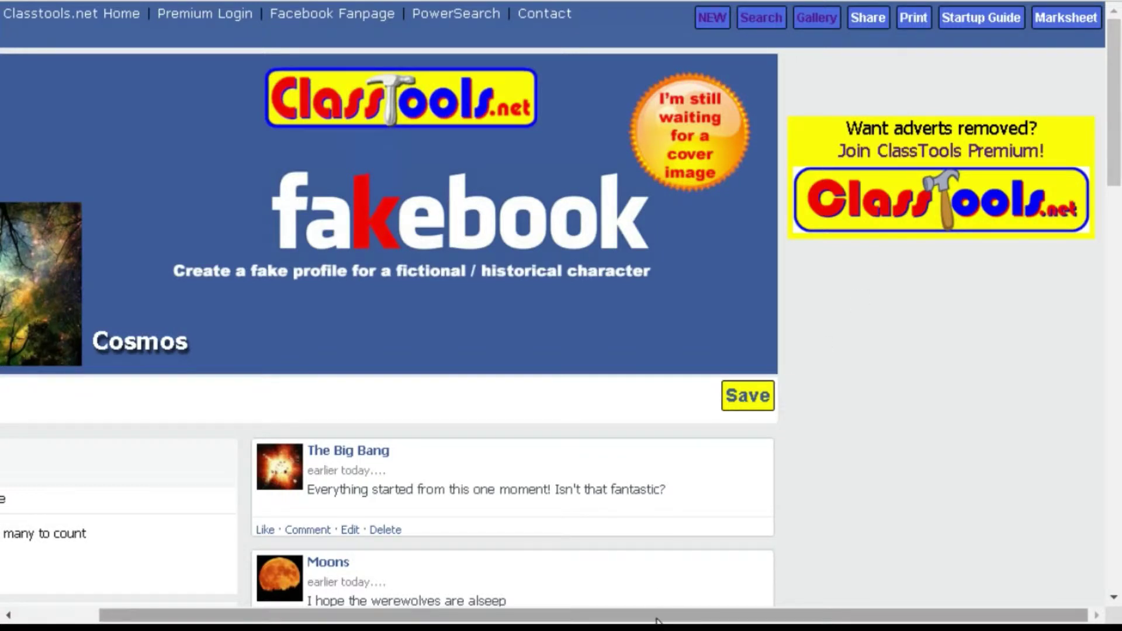
left_click_drag(656, 621, 295, 587)
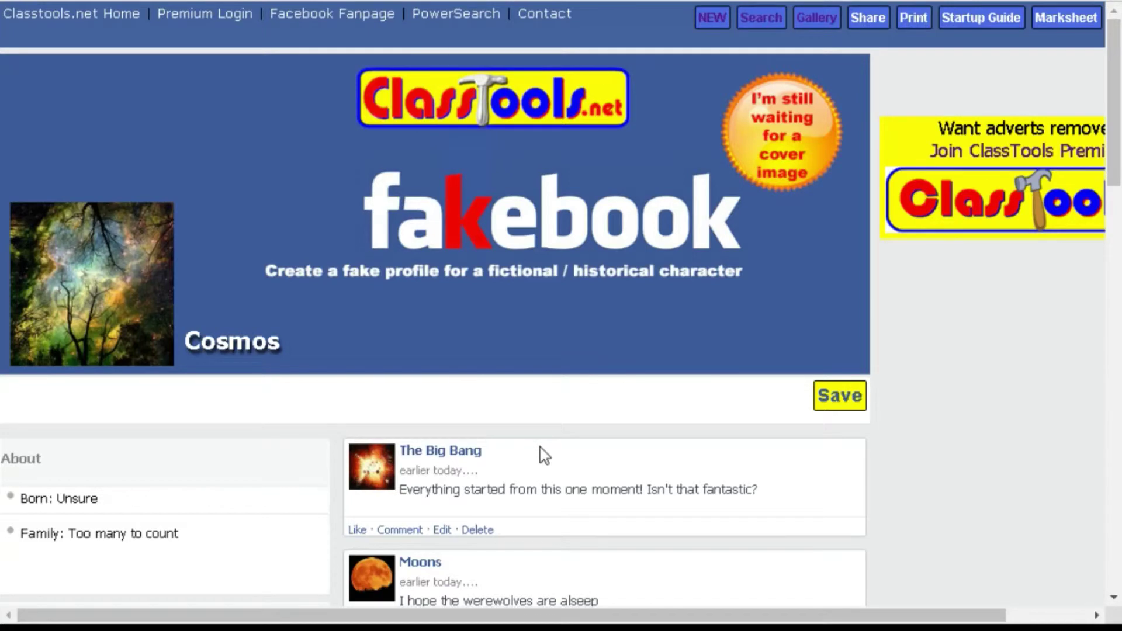
scroll(611, 403, "down", 5)
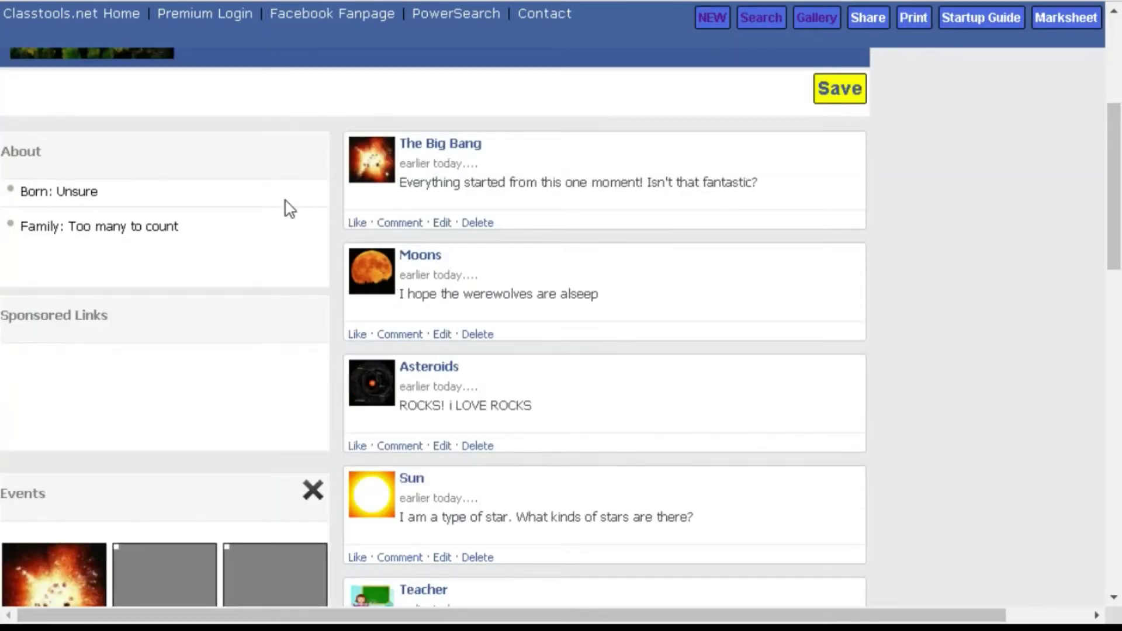
scroll(242, 256, "down", 7)
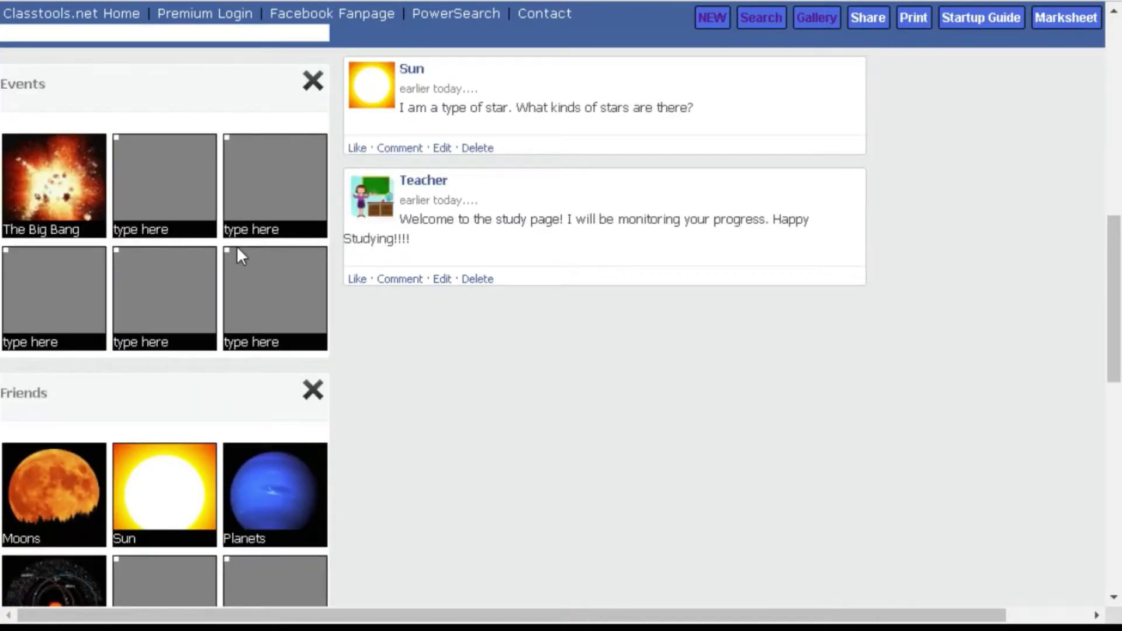
scroll(237, 246, "down", 4)
scroll(370, 285, "up", 9)
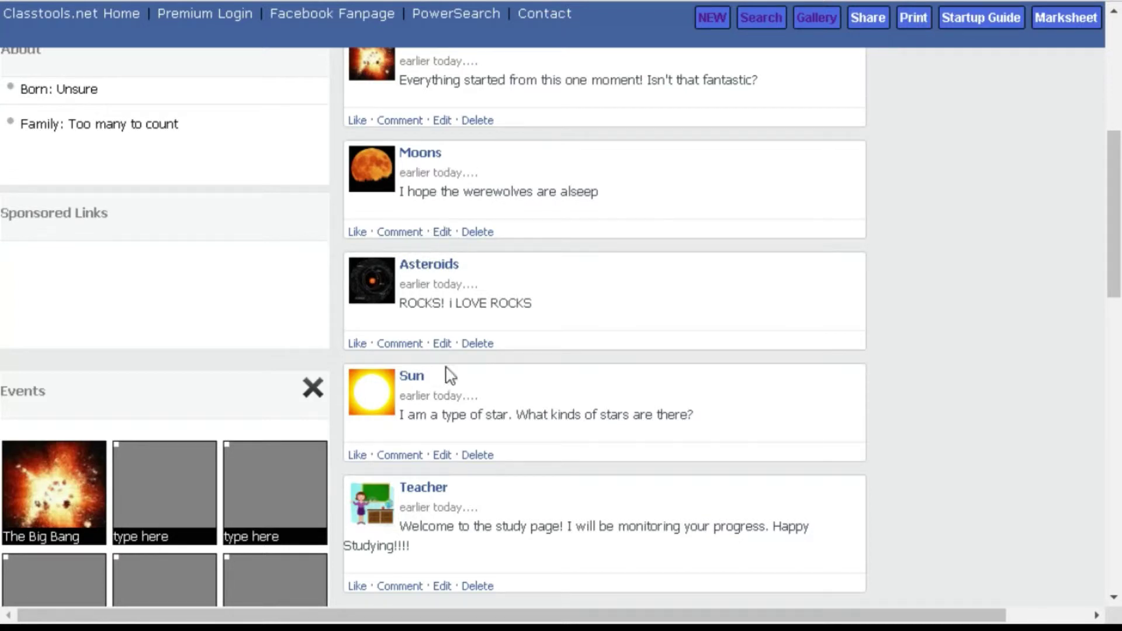
- Unlock the saved page for editing by trying to comment on The Big Bang's post and entering the template password
left_click(409, 120)
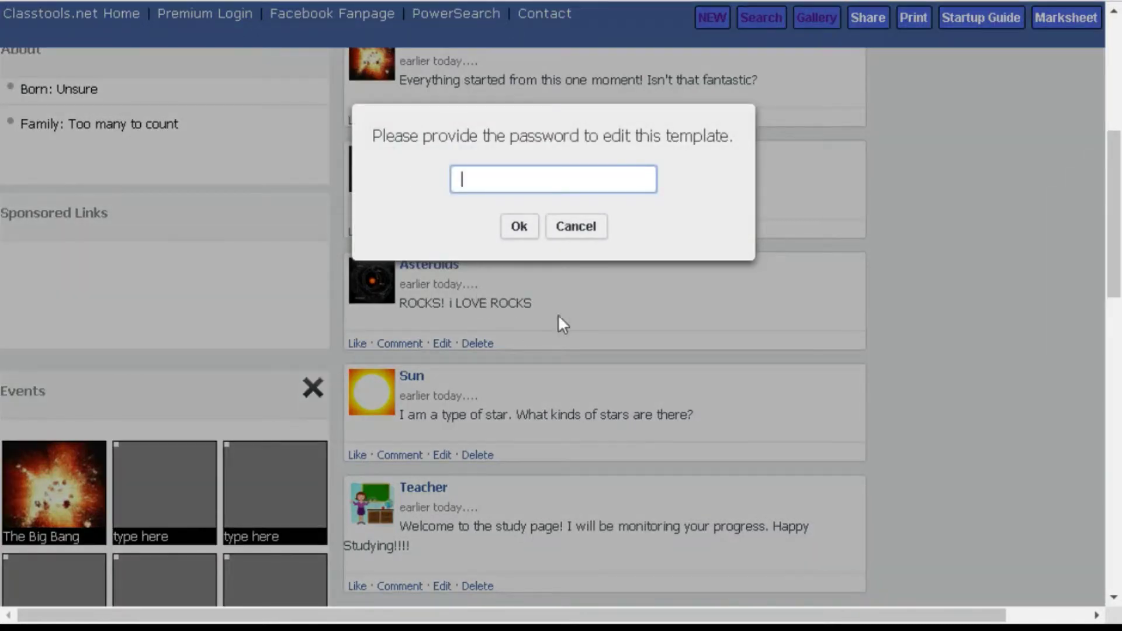
type("••••••")
left_click(534, 230)
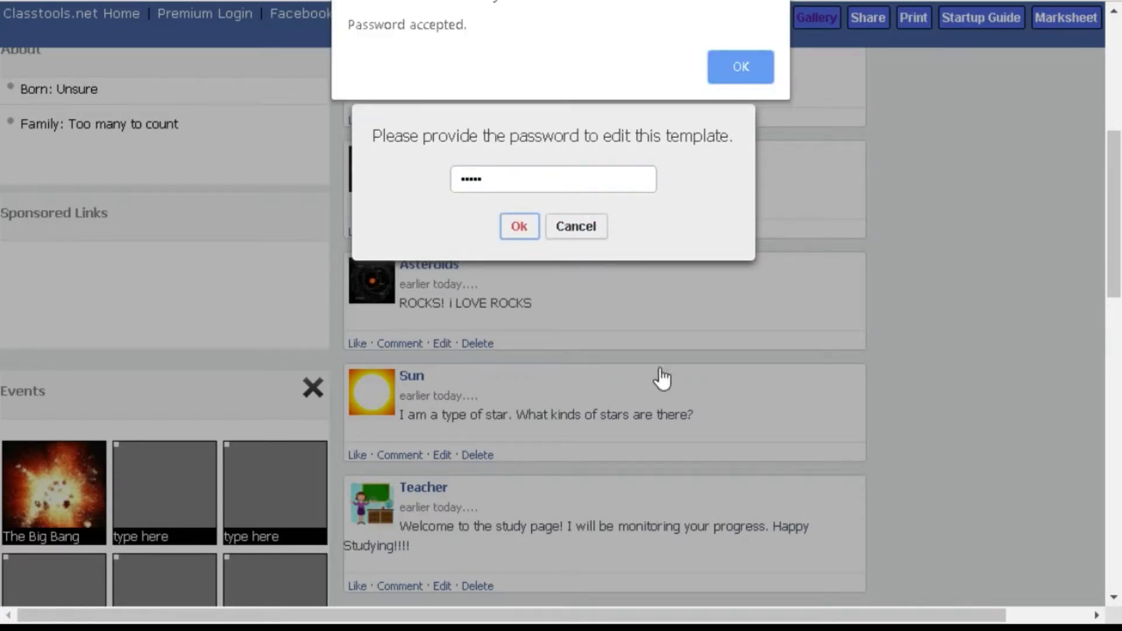
left_click(745, 74)
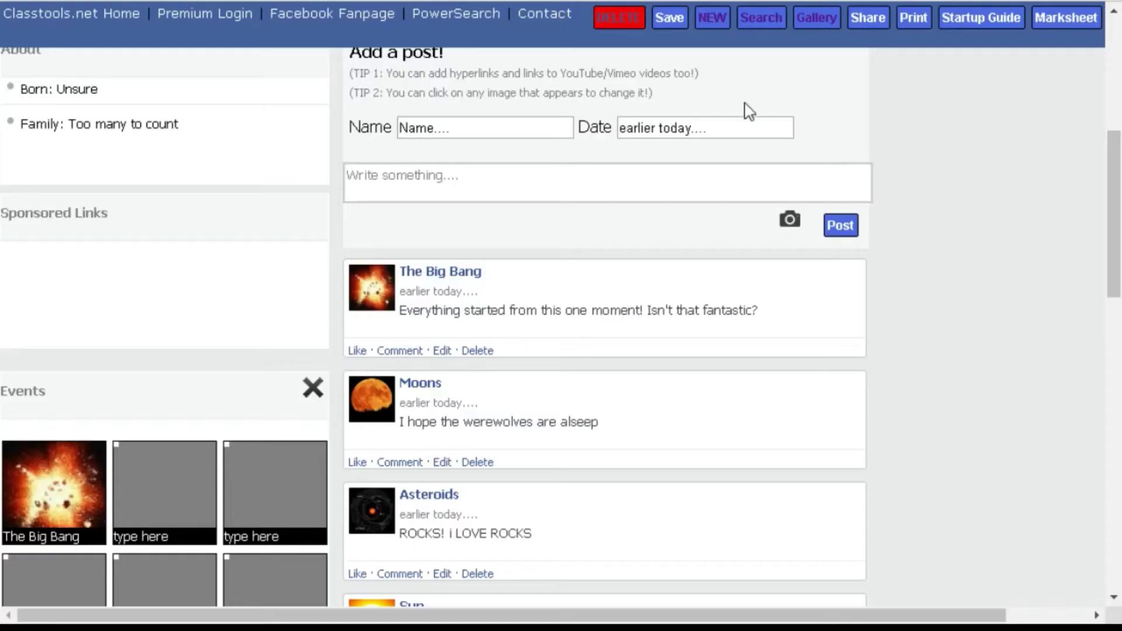
- Add the comment "Yes it is!" under The Big Bang's post, filling in the commenter's name
scroll(536, 290, "up", 2)
left_click(484, 230)
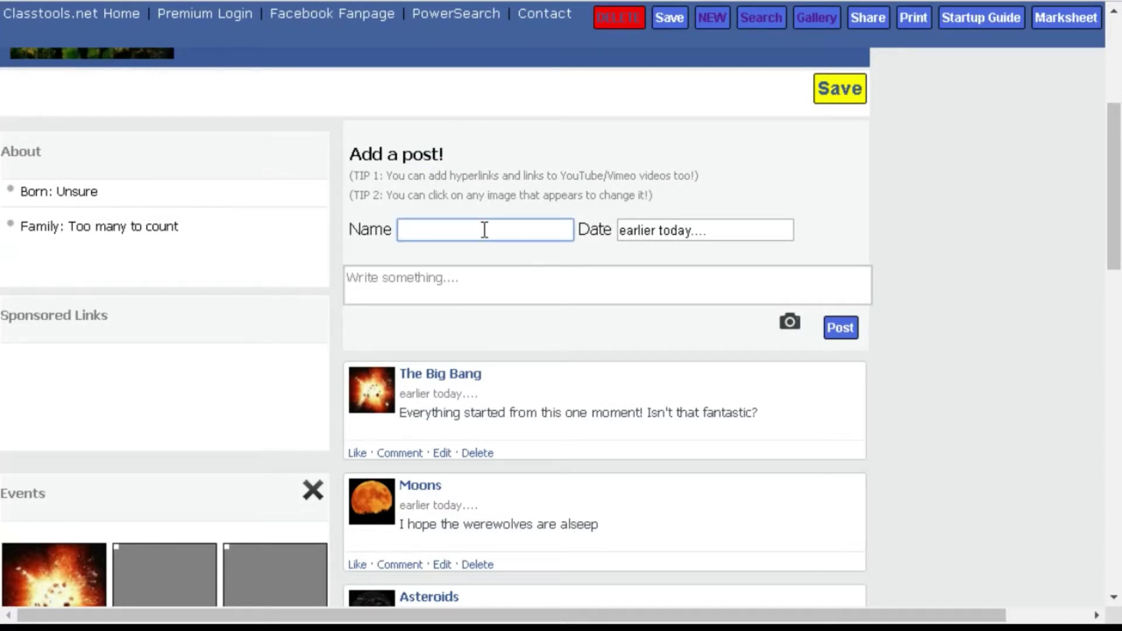
left_click(409, 454)
left_click(403, 167)
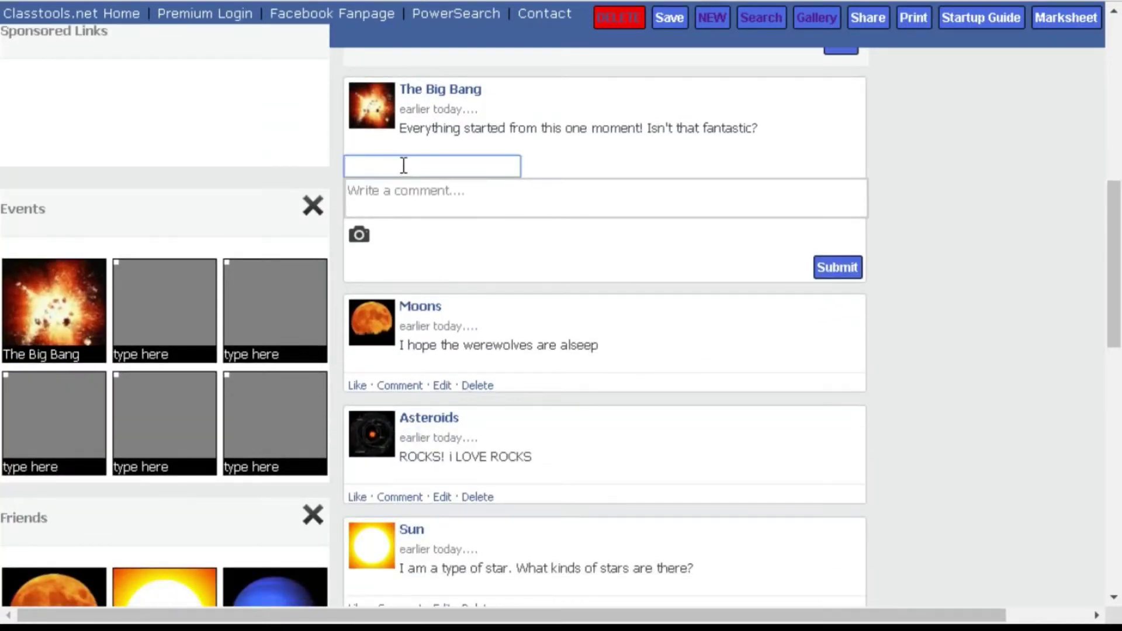
type("Billy")
left_click(409, 190)
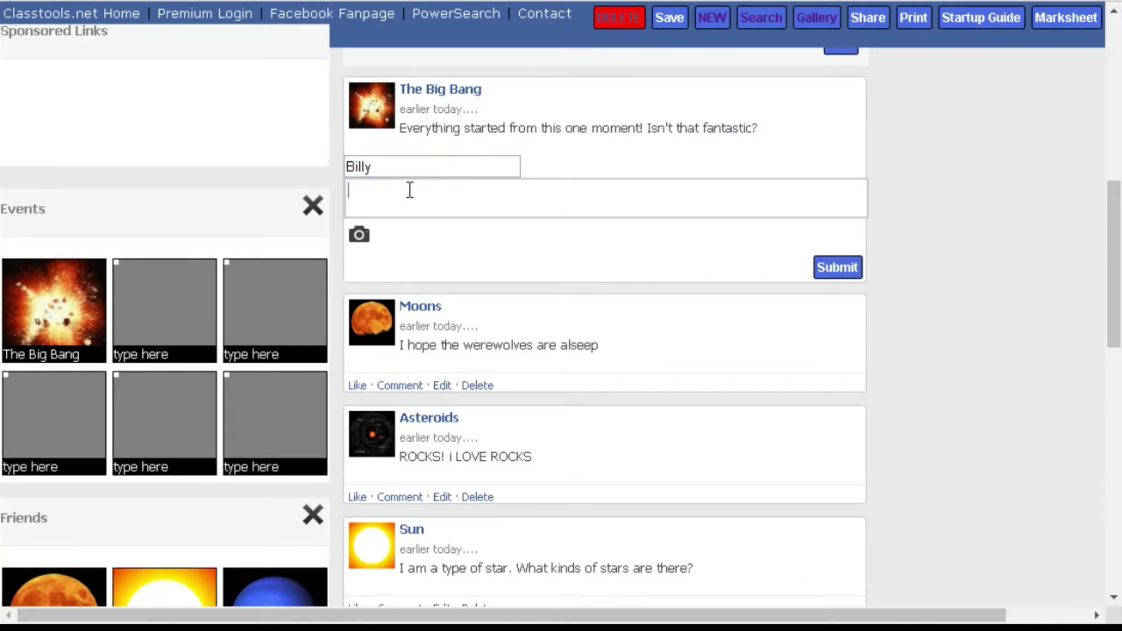
type("it is!")
left_click(847, 277)
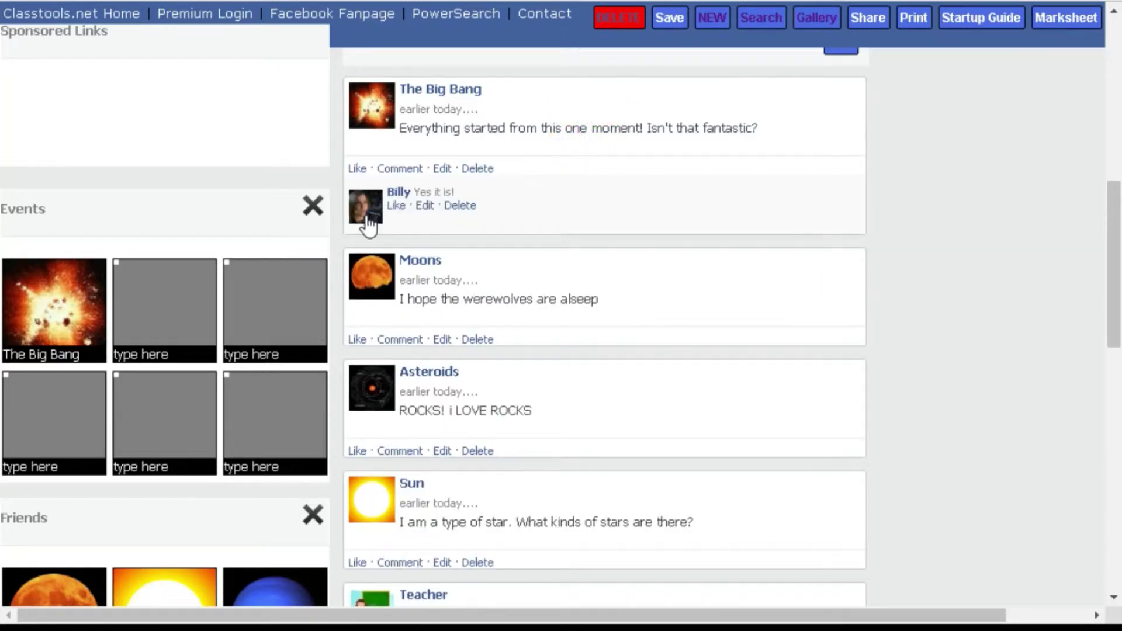
- Review the Cosmos page with its new comment, examining the header, posts, and the Events and Friends blocks
scroll(478, 308, "down", 3)
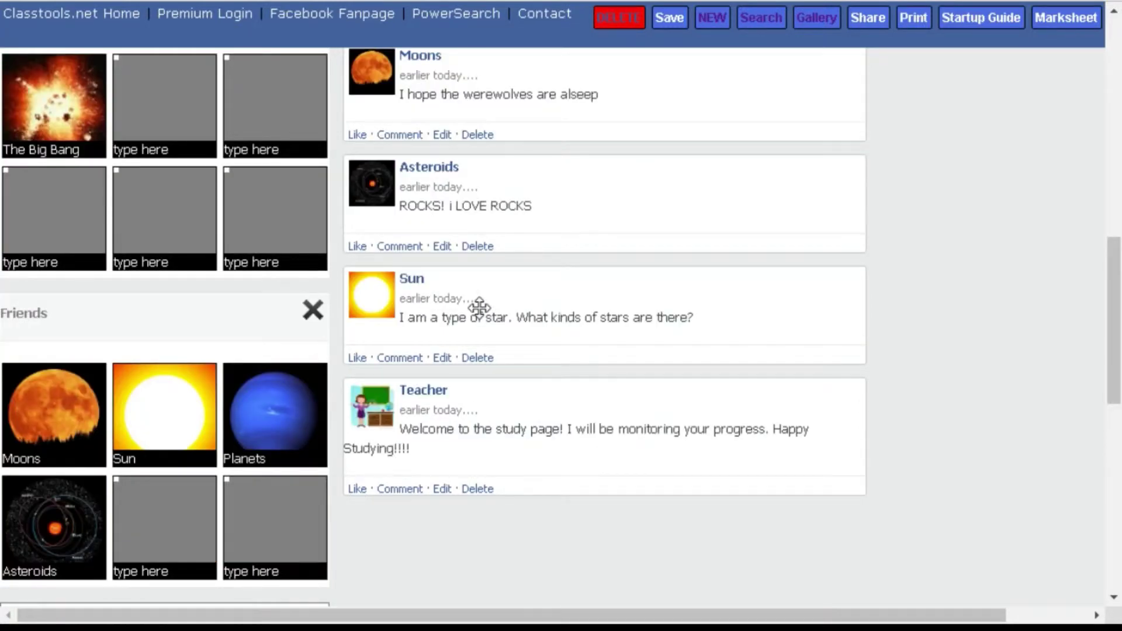
scroll(478, 308, "down", 2)
scroll(480, 308, "up", 7)
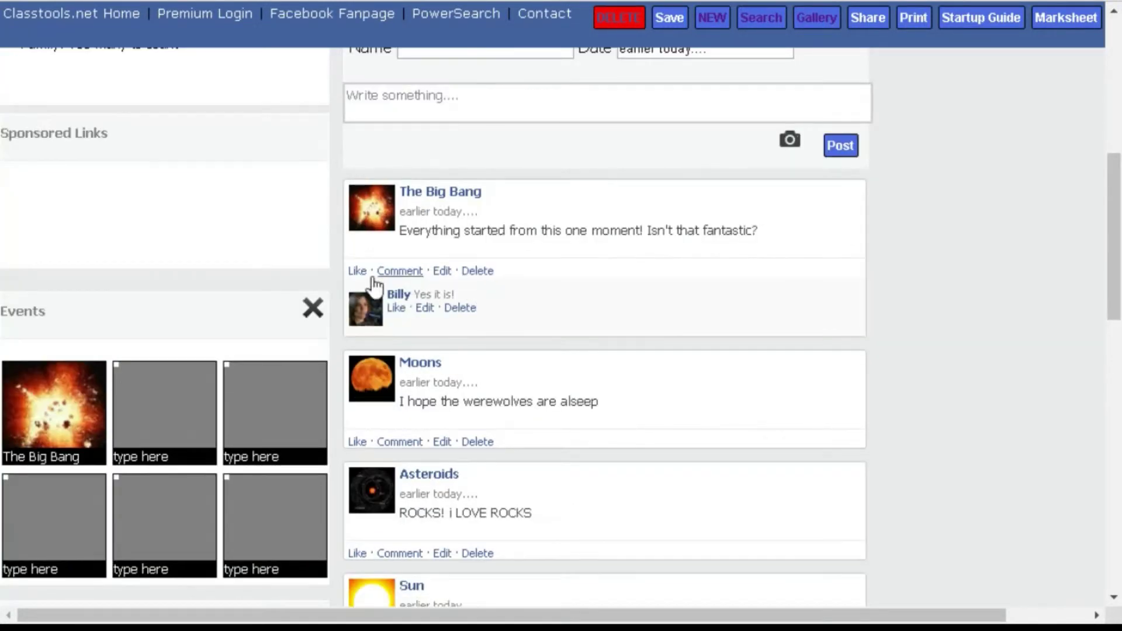
scroll(466, 230, "up", 8)
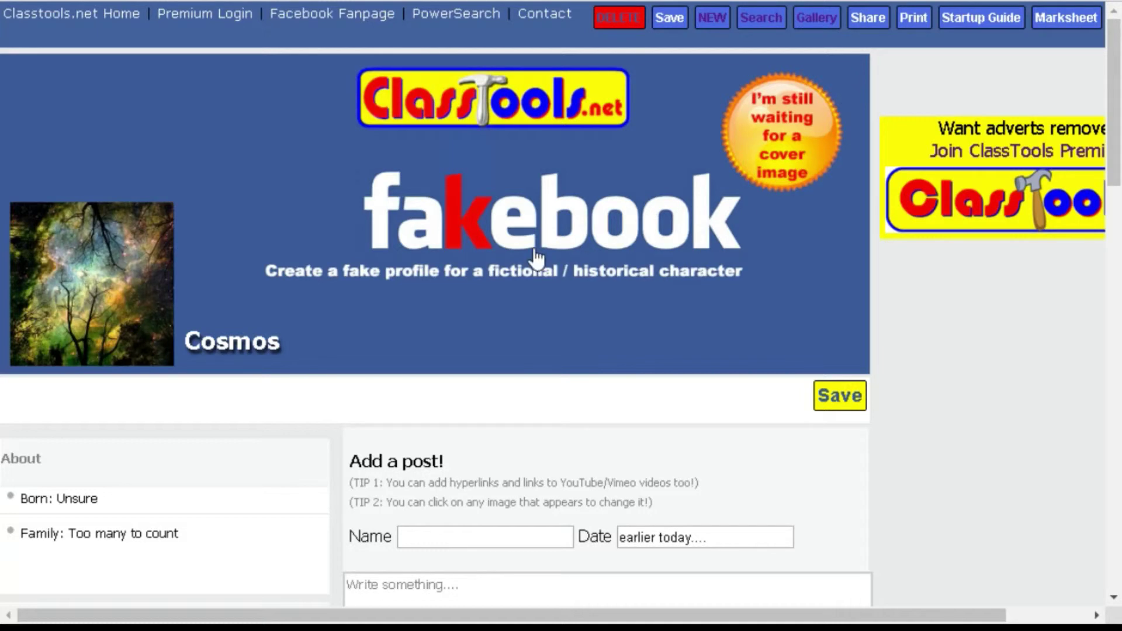
scroll(536, 257, "down", 2)
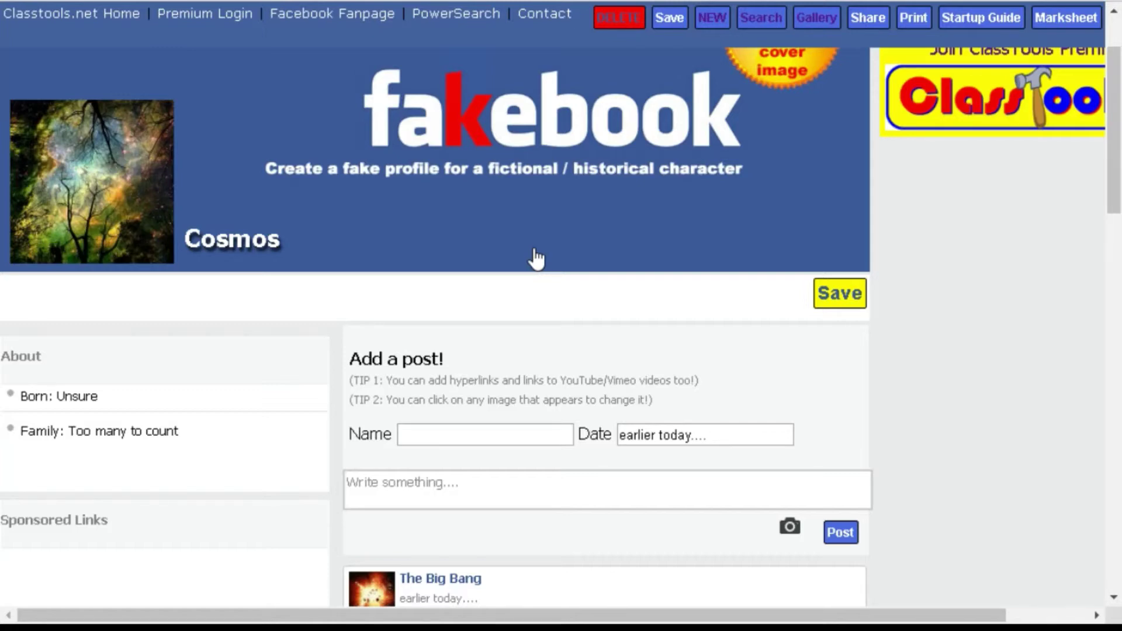
scroll(534, 258, "up", 2)
scroll(533, 258, "down", 12)
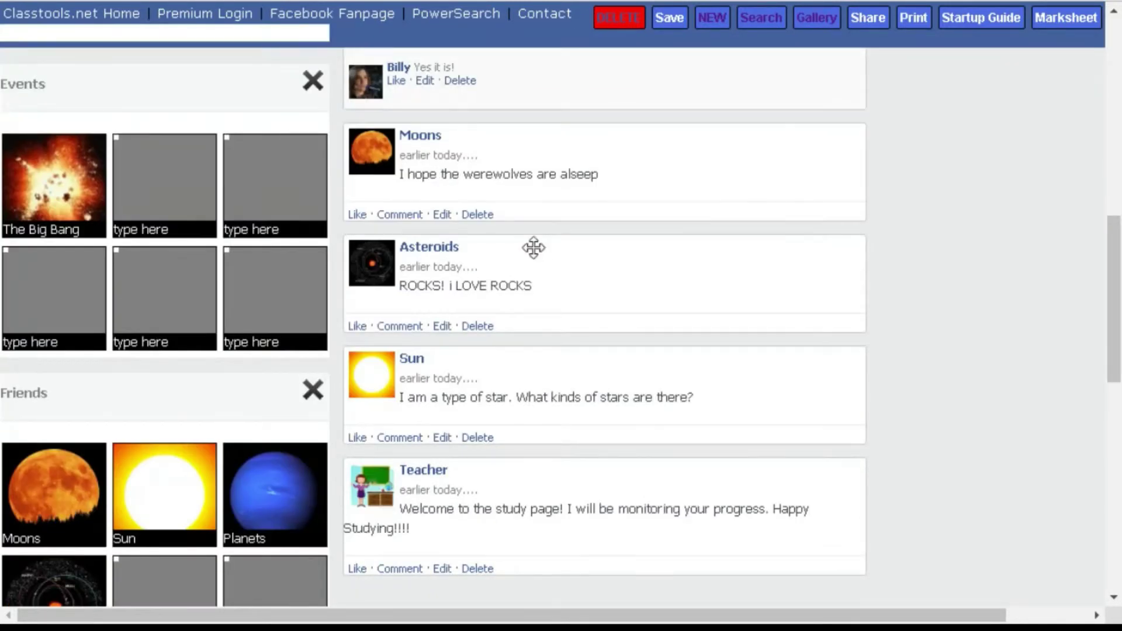
scroll(534, 251, "down", 4)
scroll(534, 256, "up", 18)
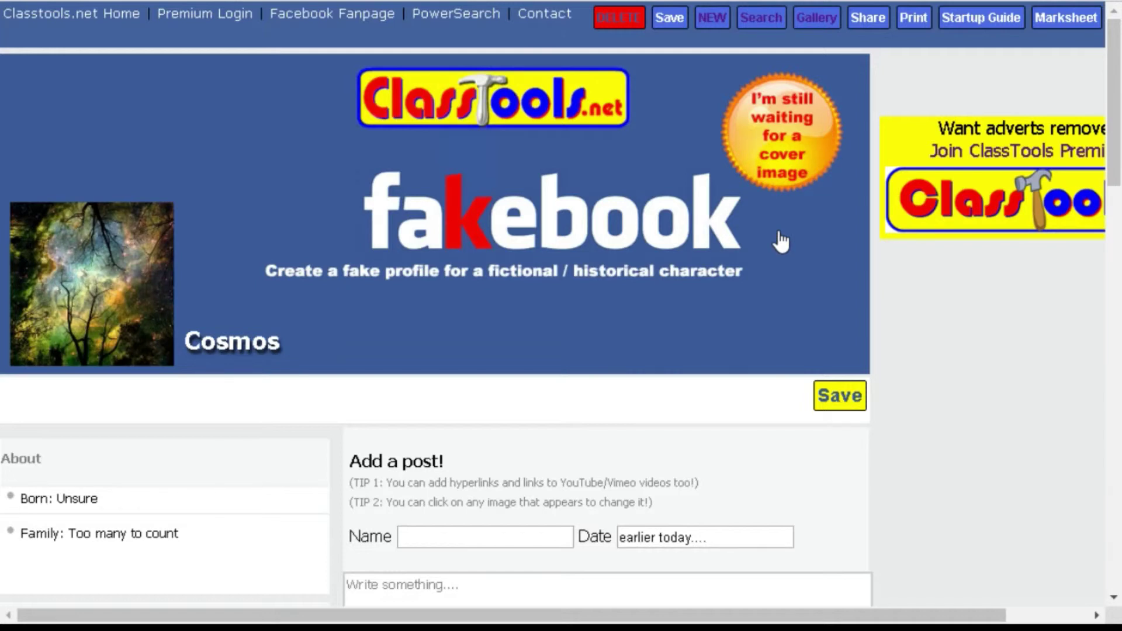
- Search the recently created Fakebook templates for "Isa" and look through the matching entries
left_click(760, 18)
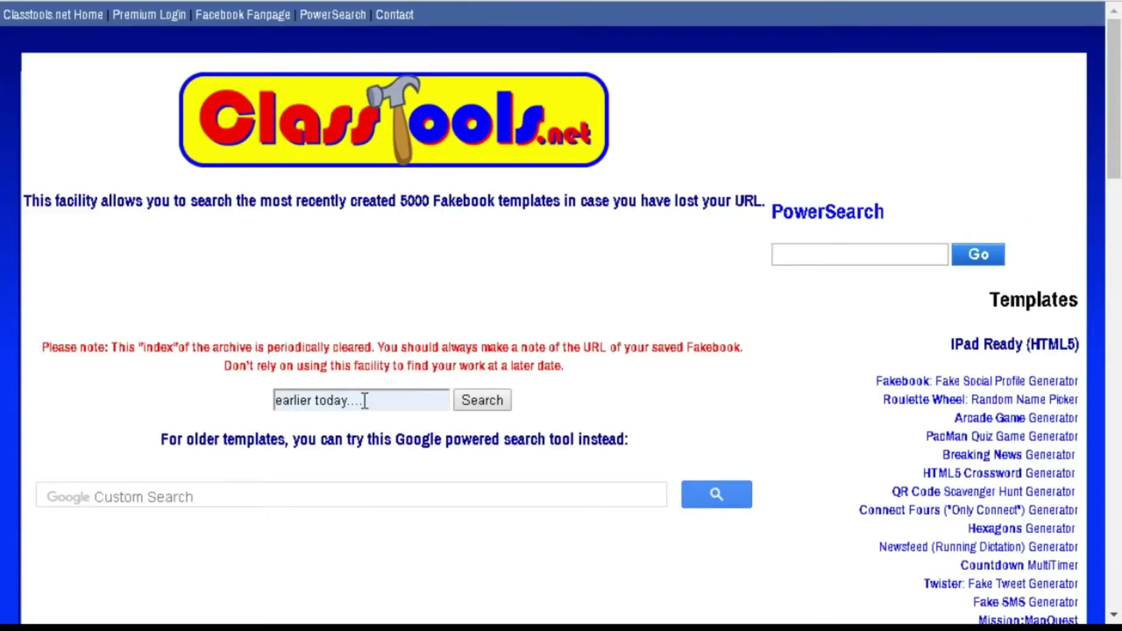
left_click_drag(386, 400, 233, 401)
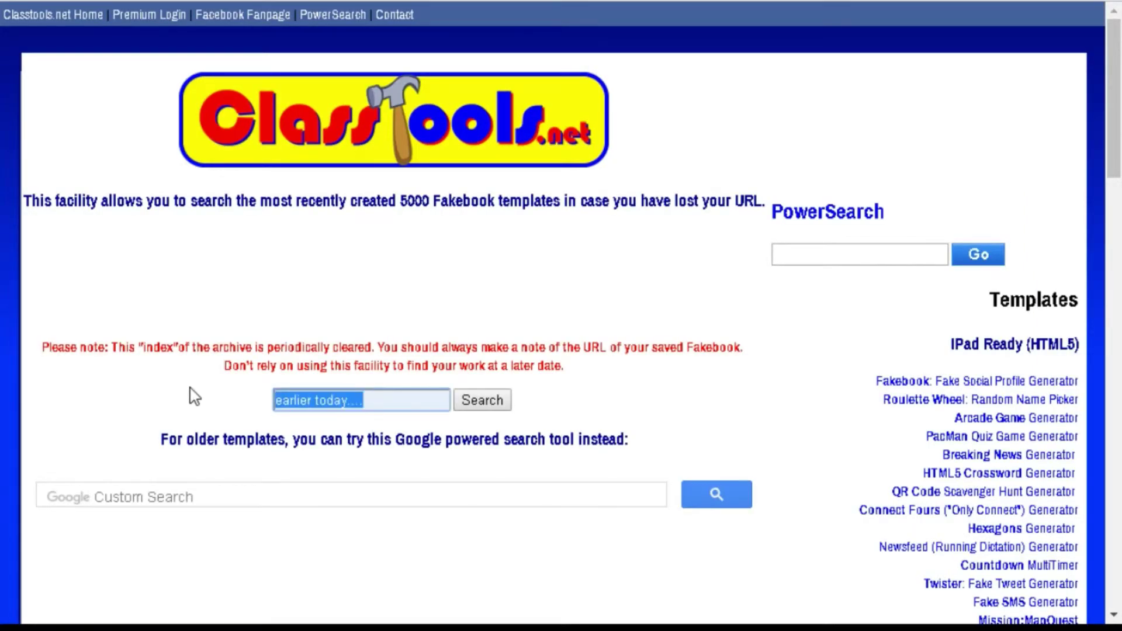
key("BackSpace")
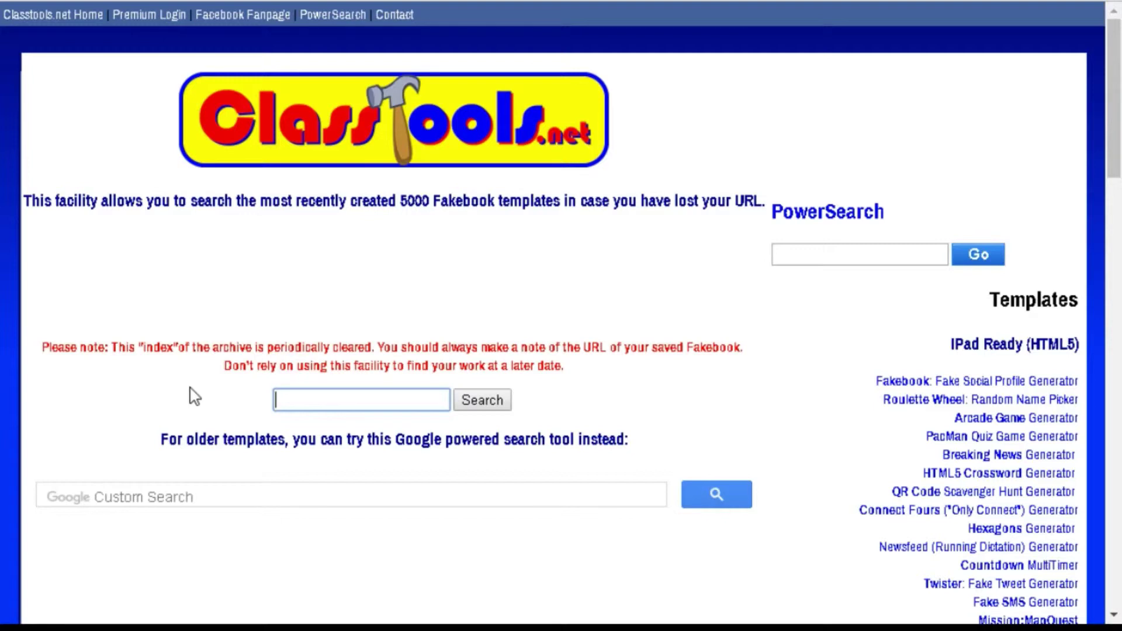
type("lssa")
key("BackSpace")
key("BackSpace")
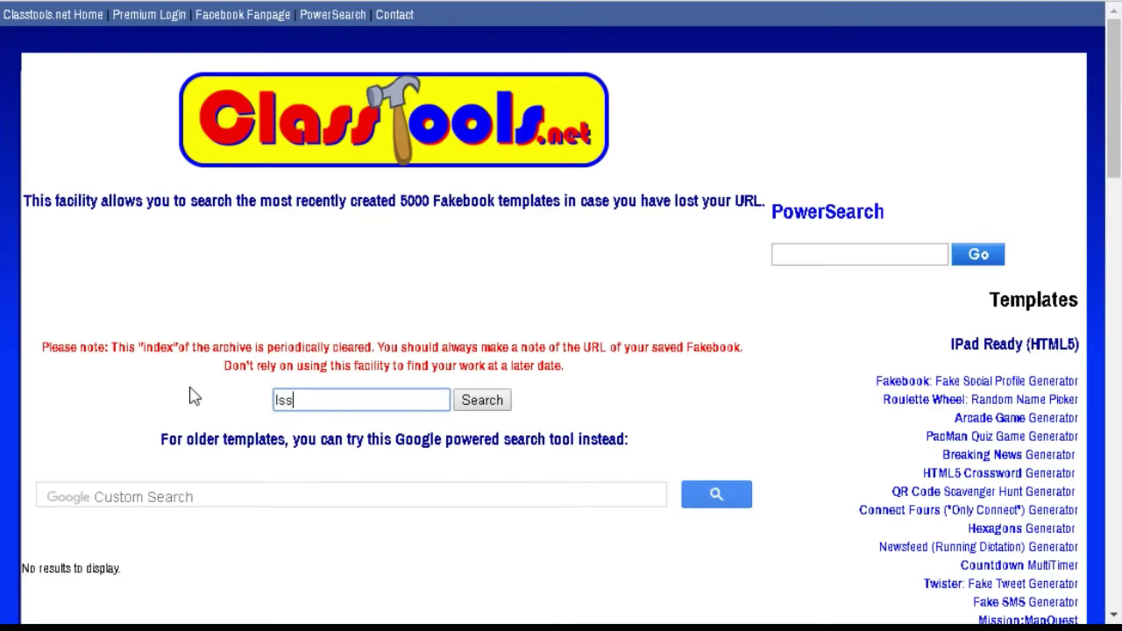
type("a")
scroll(194, 396, "down", 2)
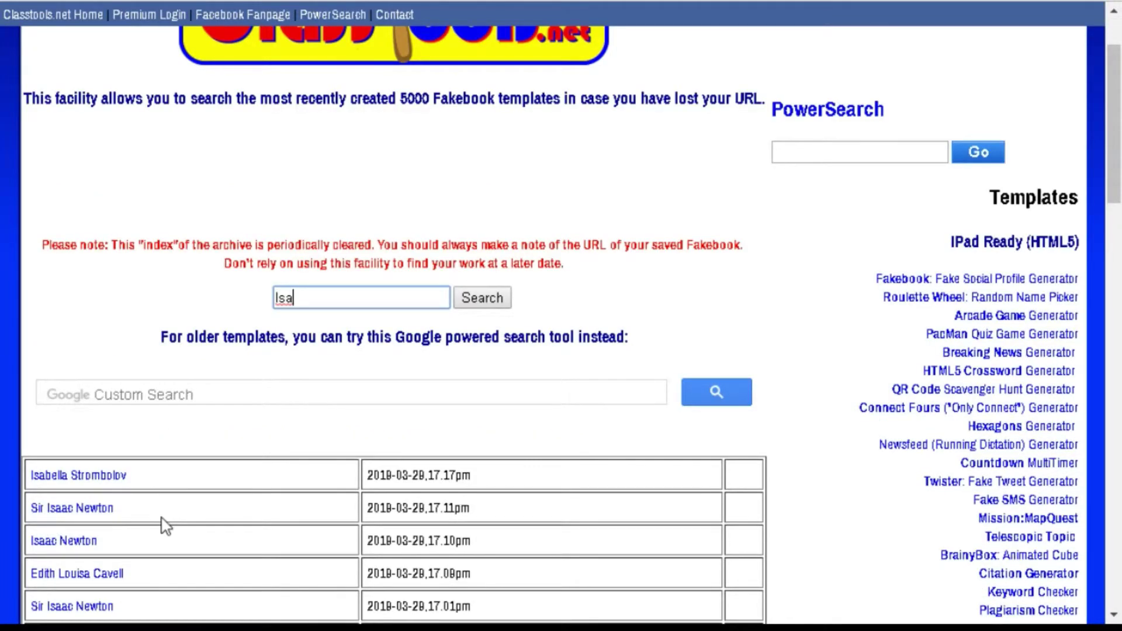
scroll(160, 526, "down", 4)
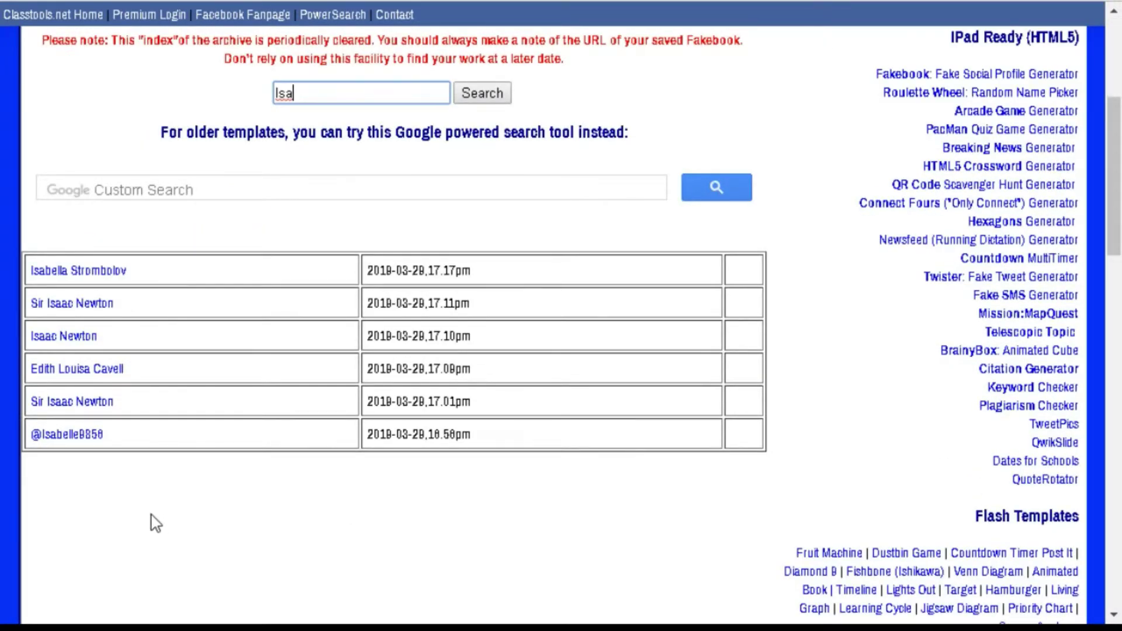
scroll(156, 523, "up", 4)
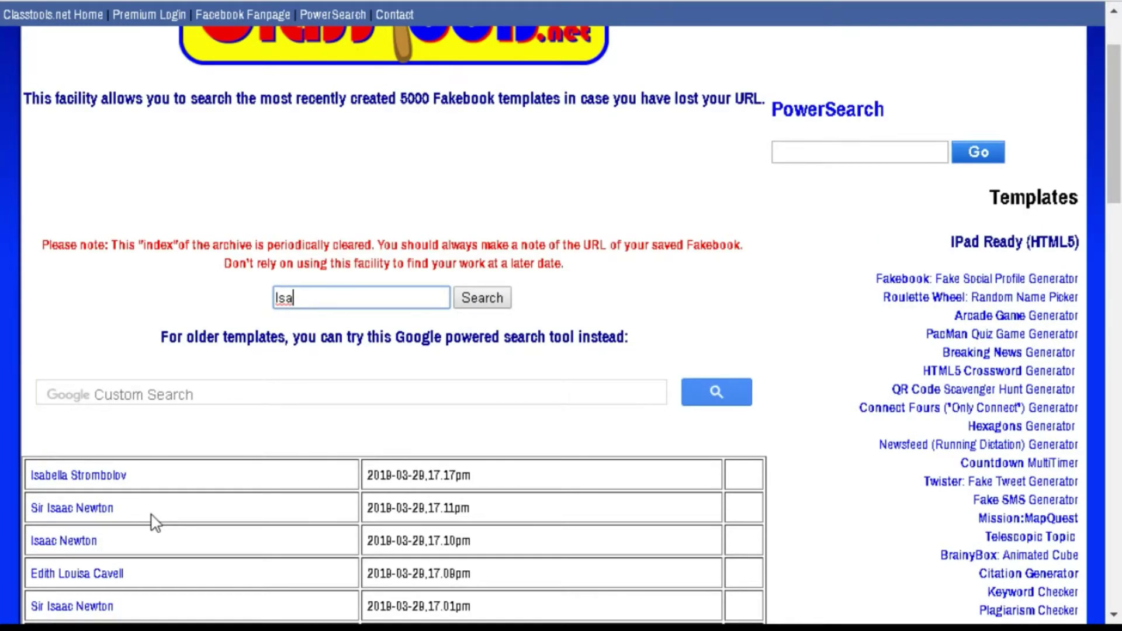
scroll(111, 442, "down", 2)
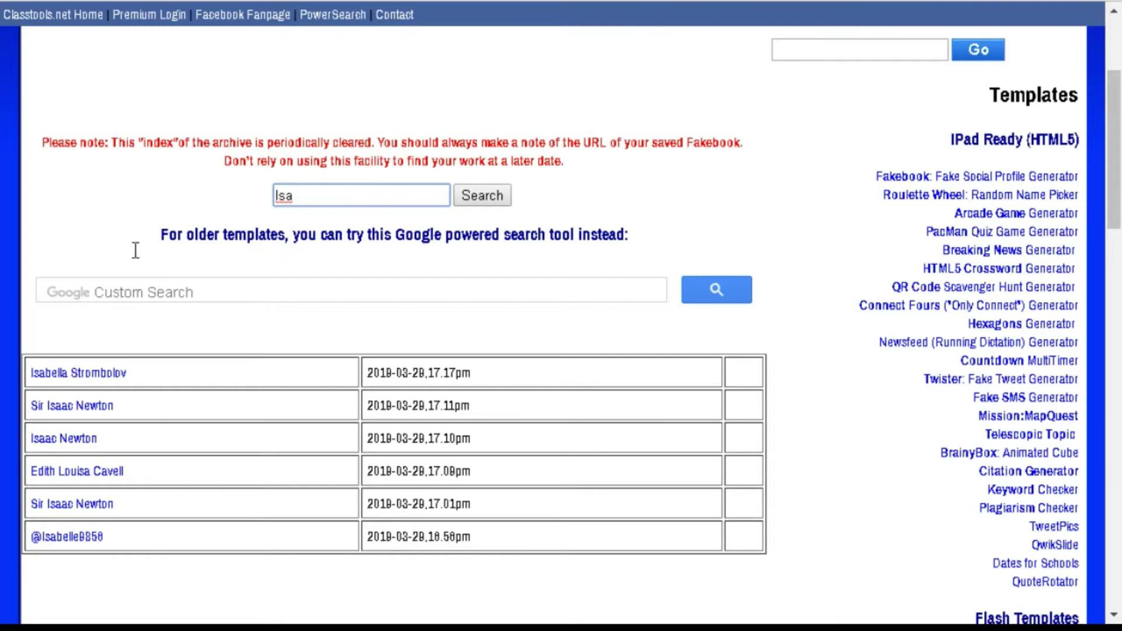
- Clear the template search term and return to the Cosmos page
left_click_drag(330, 193, 201, 197)
key("BackSpace")
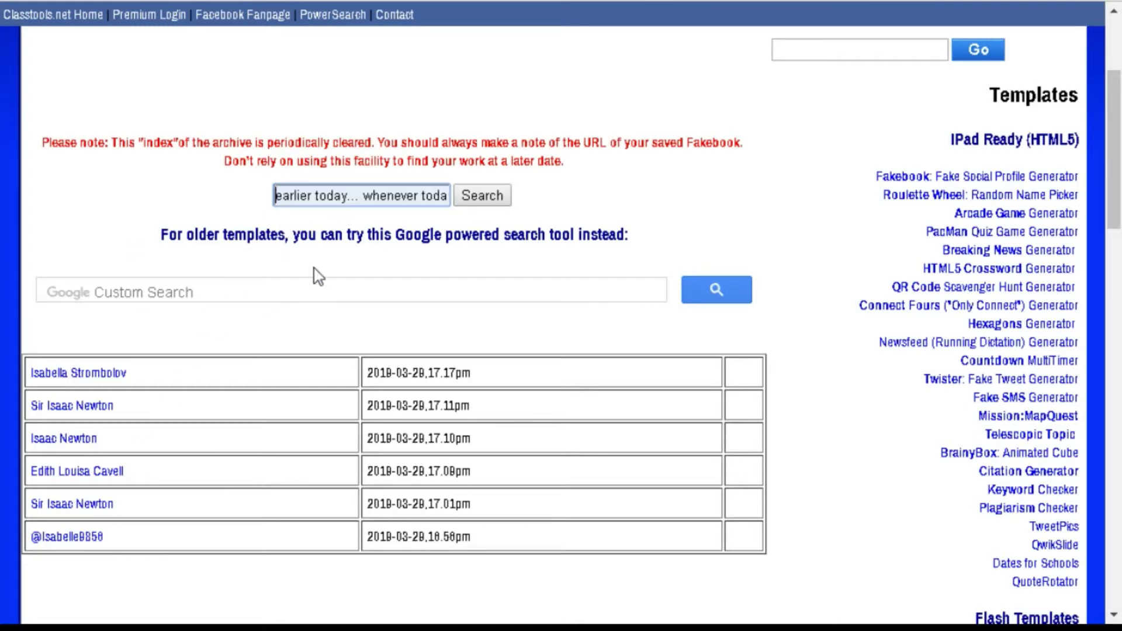
left_click(80, 346)
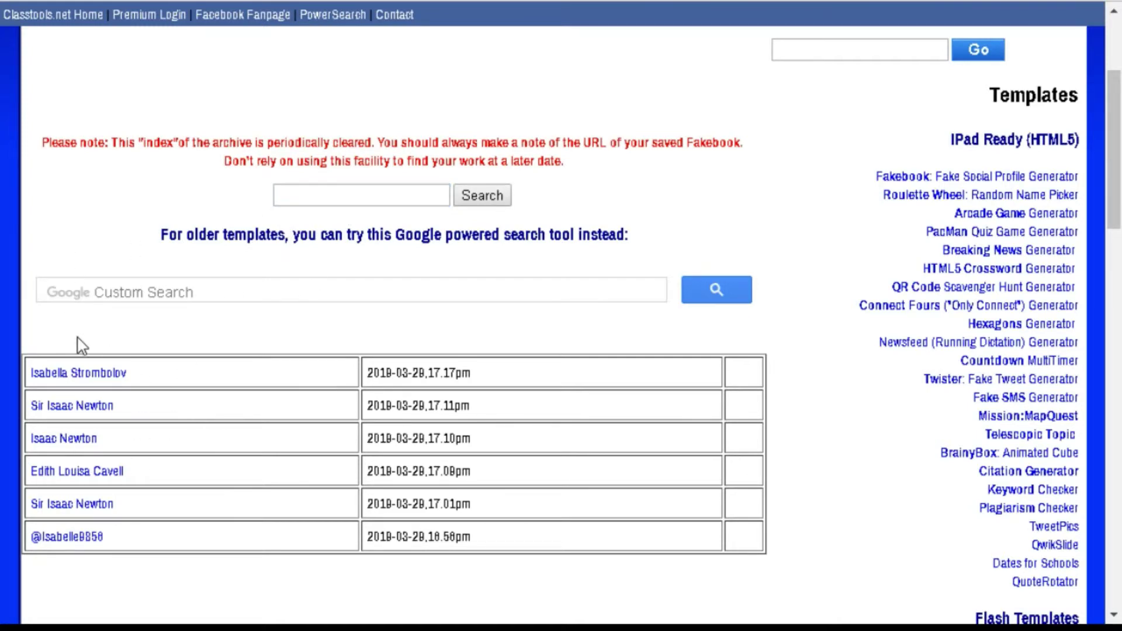
scroll(613, 218, "up", 2)
scroll(613, 218, "up", 2)
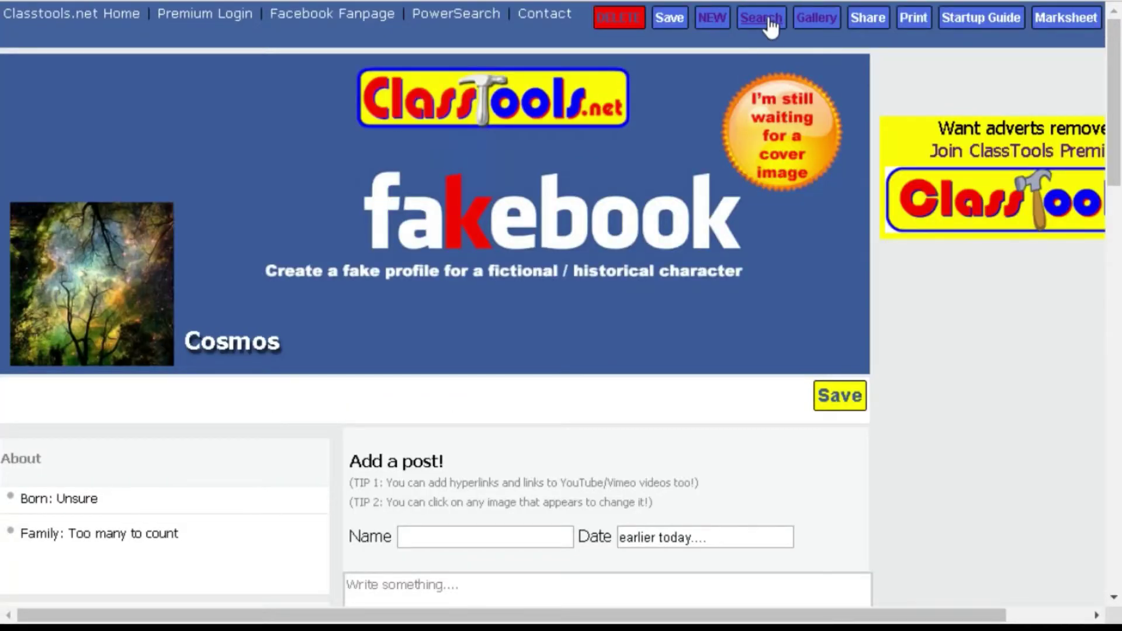
- Open the Fakebook Gallery and browse its example profiles
left_click(814, 16)
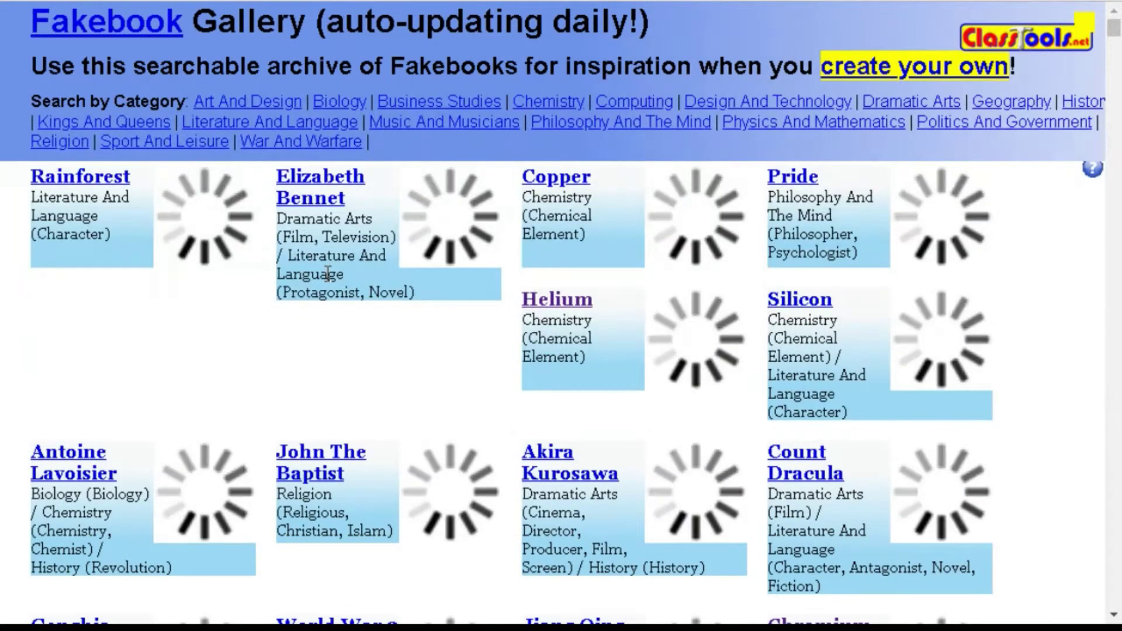
scroll(326, 275, "down", 2)
scroll(326, 287, "down", 2)
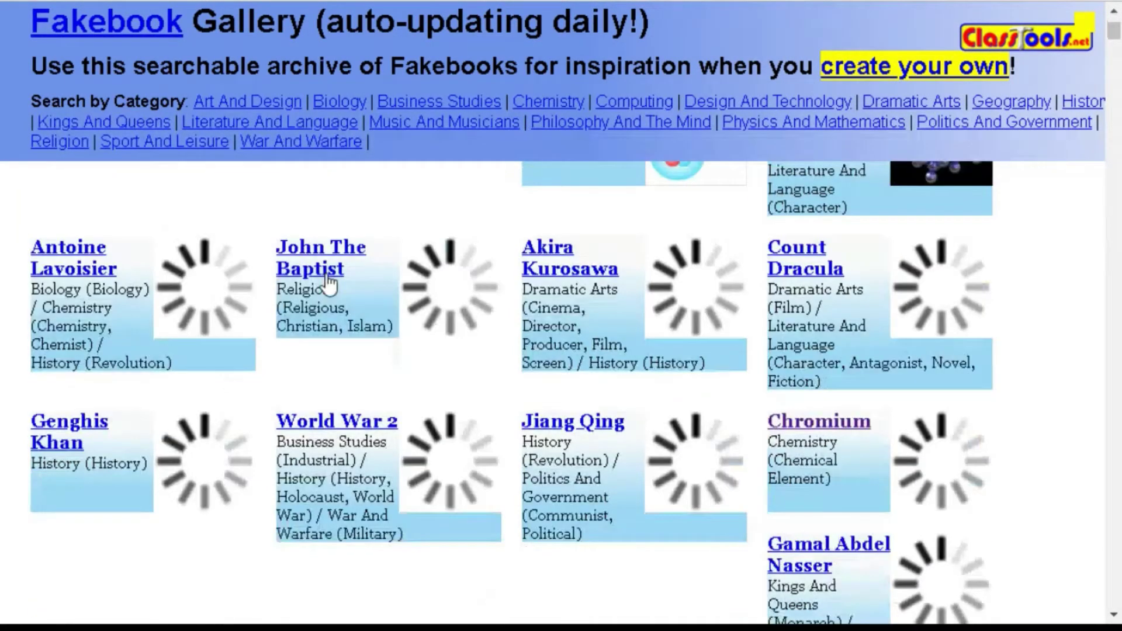
scroll(329, 283, "up", 4)
scroll(329, 283, "down", 10)
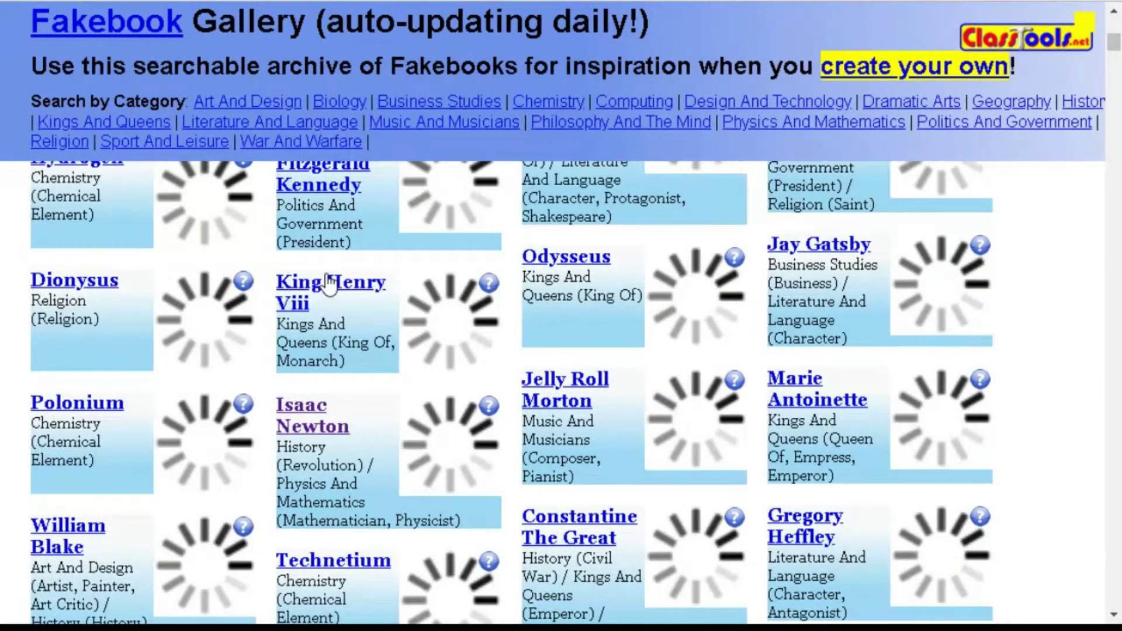
scroll(329, 284, "down", 5)
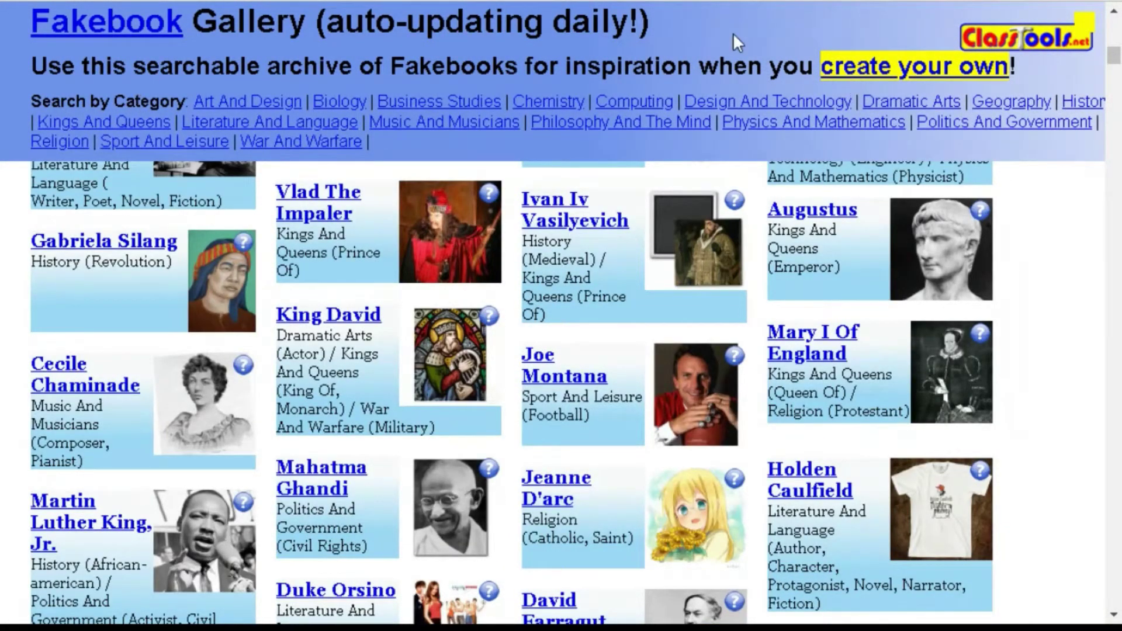
- Filter the gallery by Physics And Mathematics, browse the matching profiles, and return to the Cosmos page
left_click(768, 132)
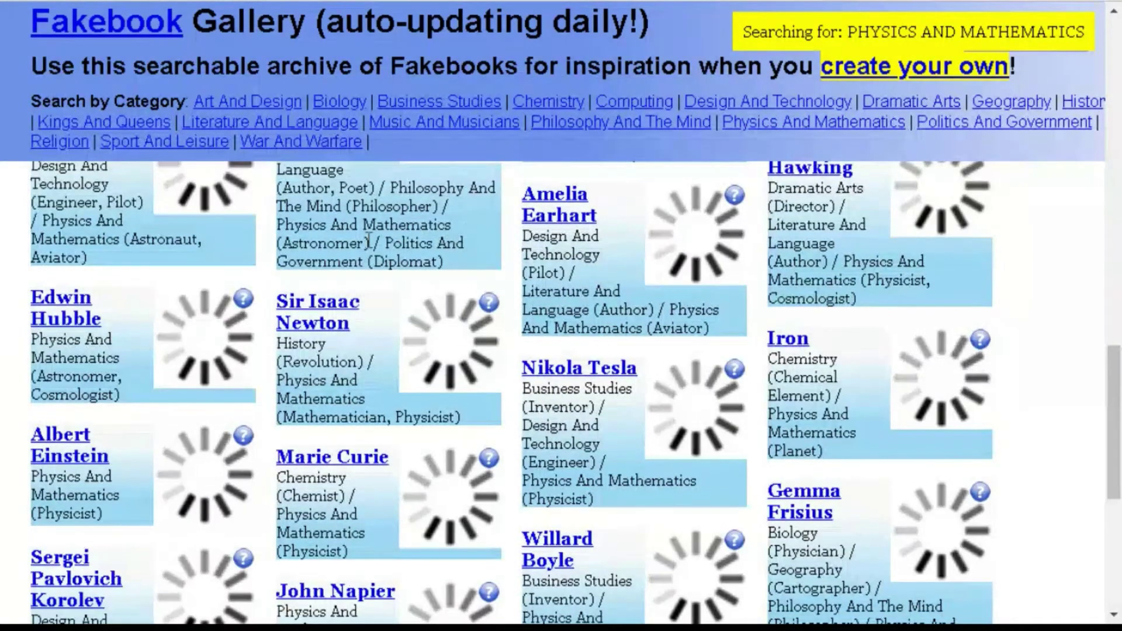
scroll(368, 240, "up", 8)
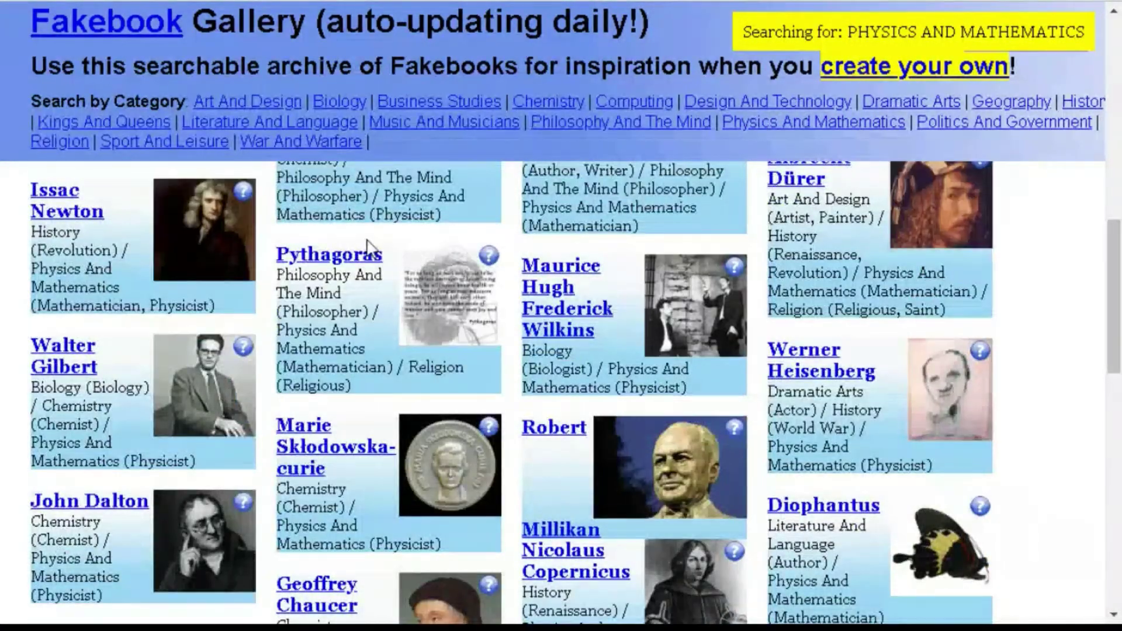
scroll(367, 243, "up", 8)
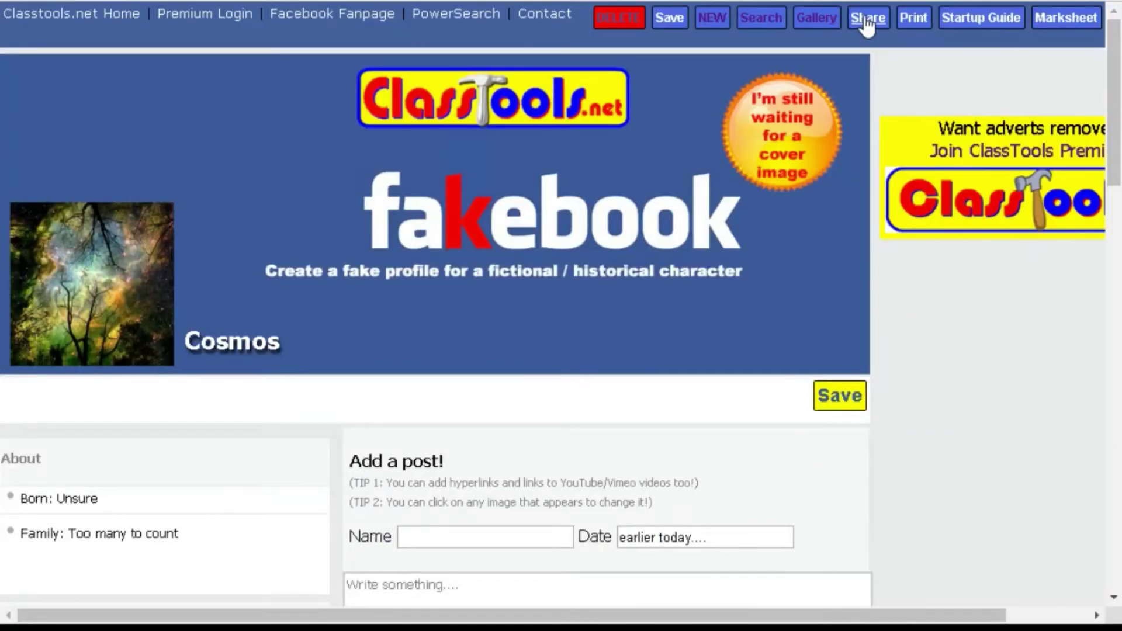
- View the sharing options for the Cosmos page and dismiss them
left_click(867, 18)
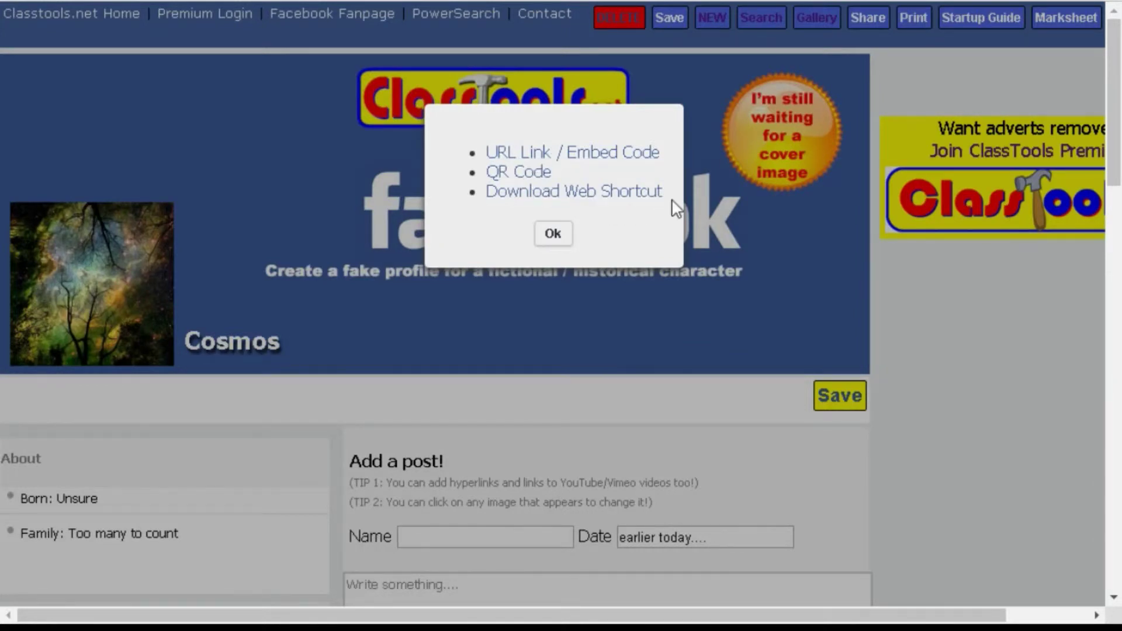
left_click(552, 234)
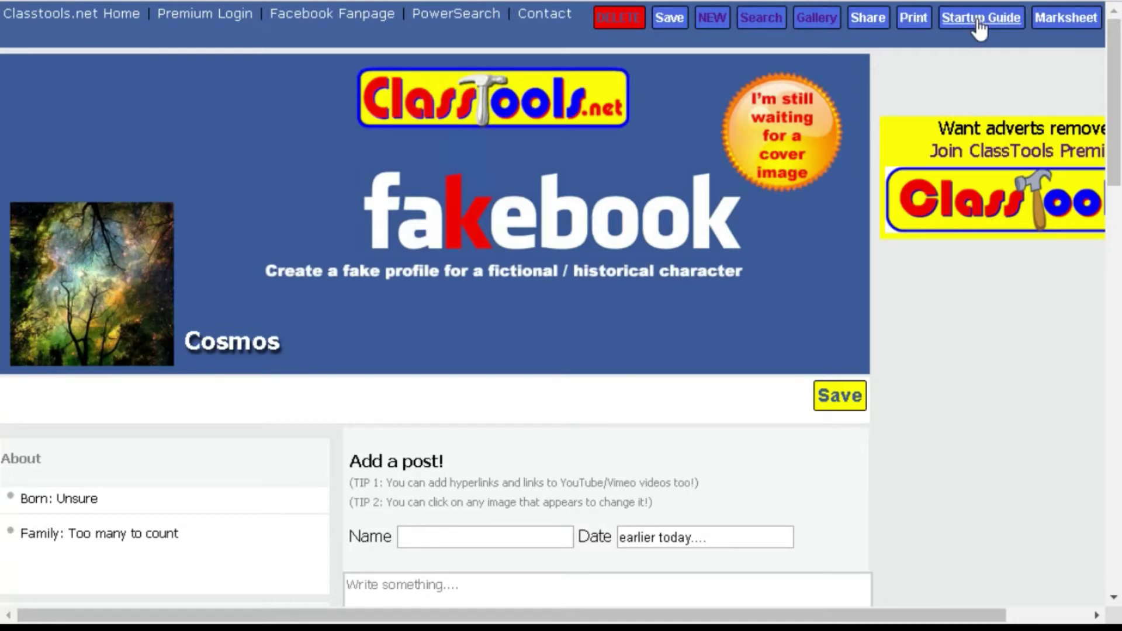
- Download the Fakebook marksheet and open the document in Google Docs
left_click(1075, 21)
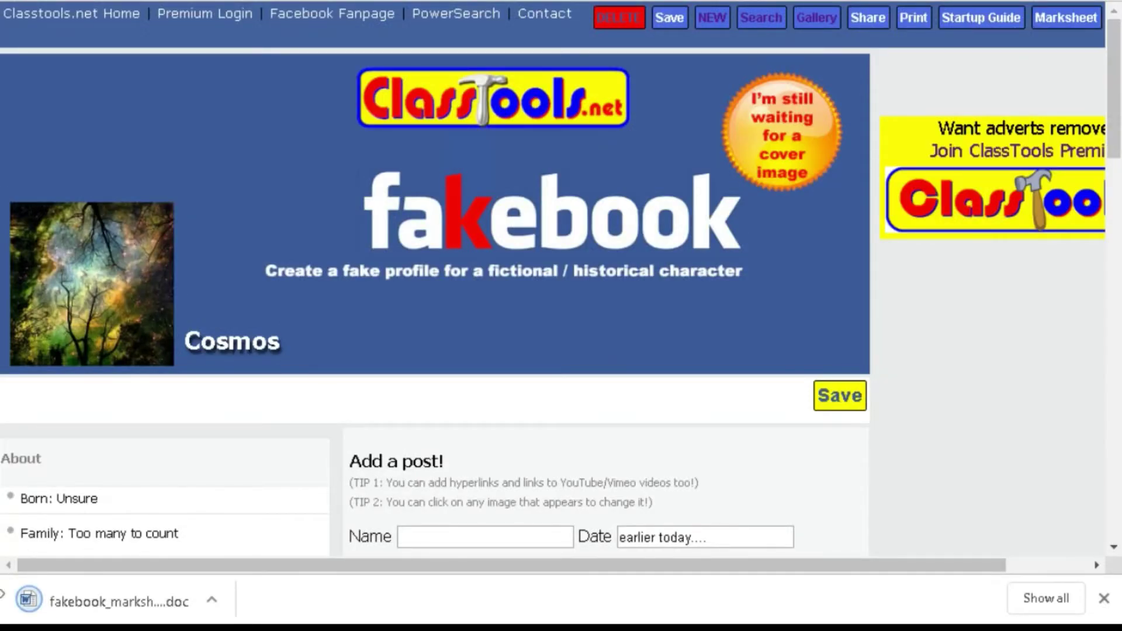
left_click(101, 602)
scroll(867, 333, "up", 5)
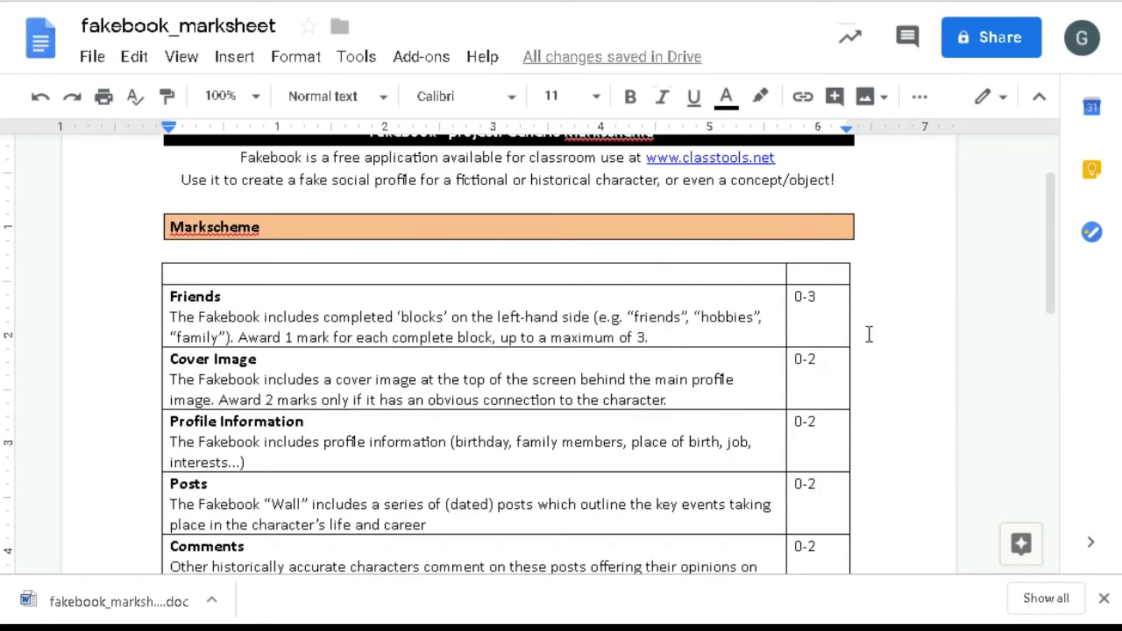
- Read the markscheme's grading criteria from Friends and Cover Image through Overall Judgement
scroll(869, 334, "down", 2)
scroll(879, 333, "down", 2)
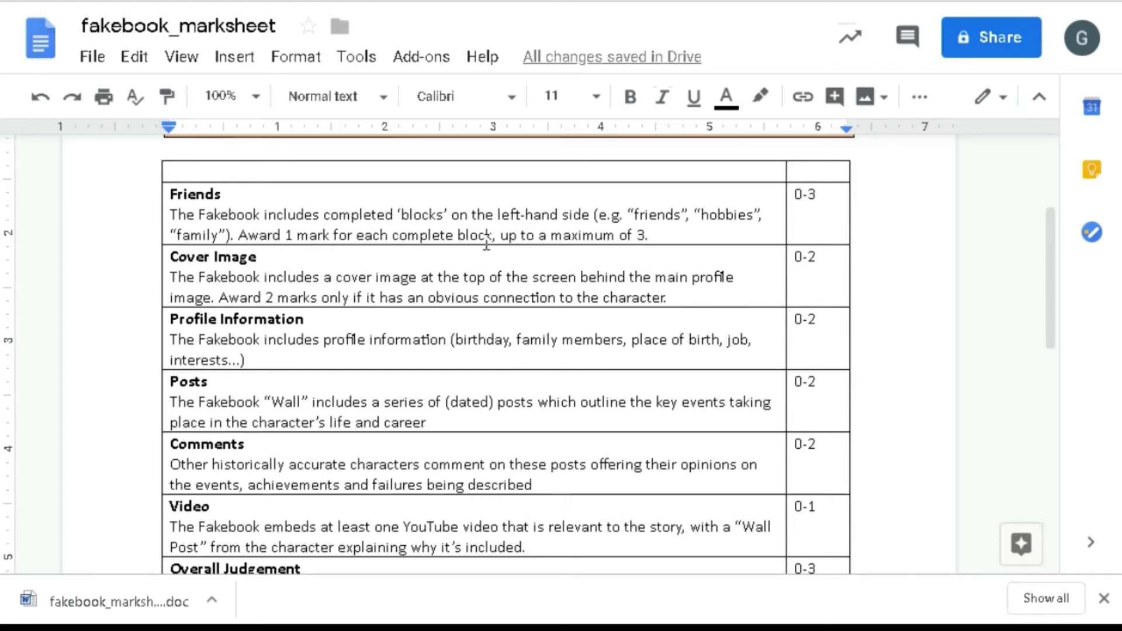
left_click_drag(648, 235, 156, 191)
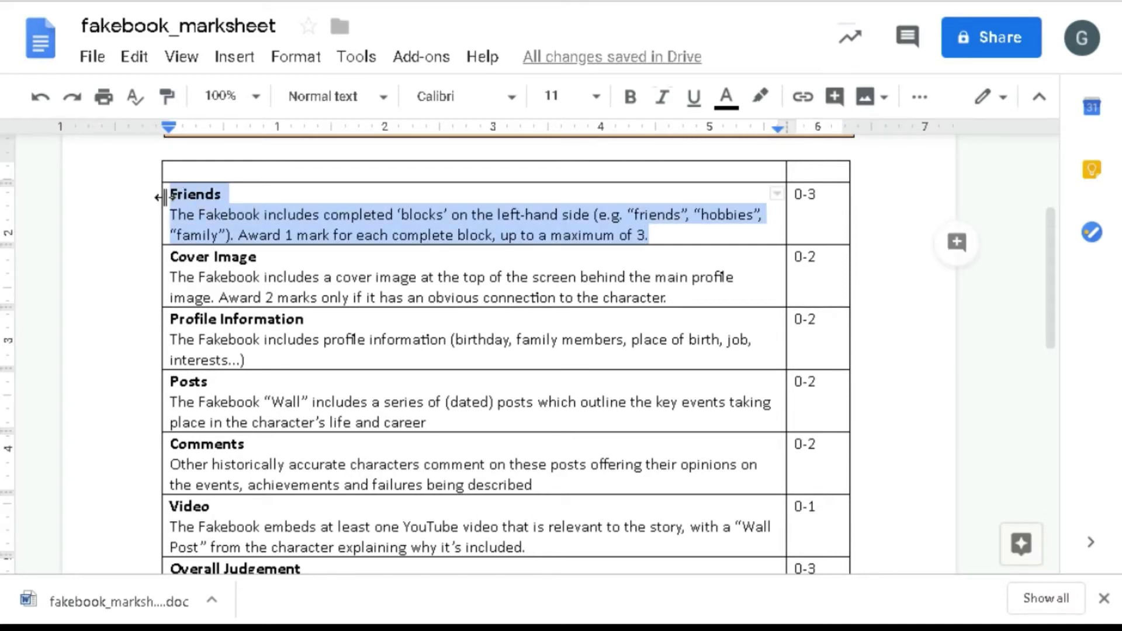
left_click(680, 300)
scroll(438, 387, "down", 2)
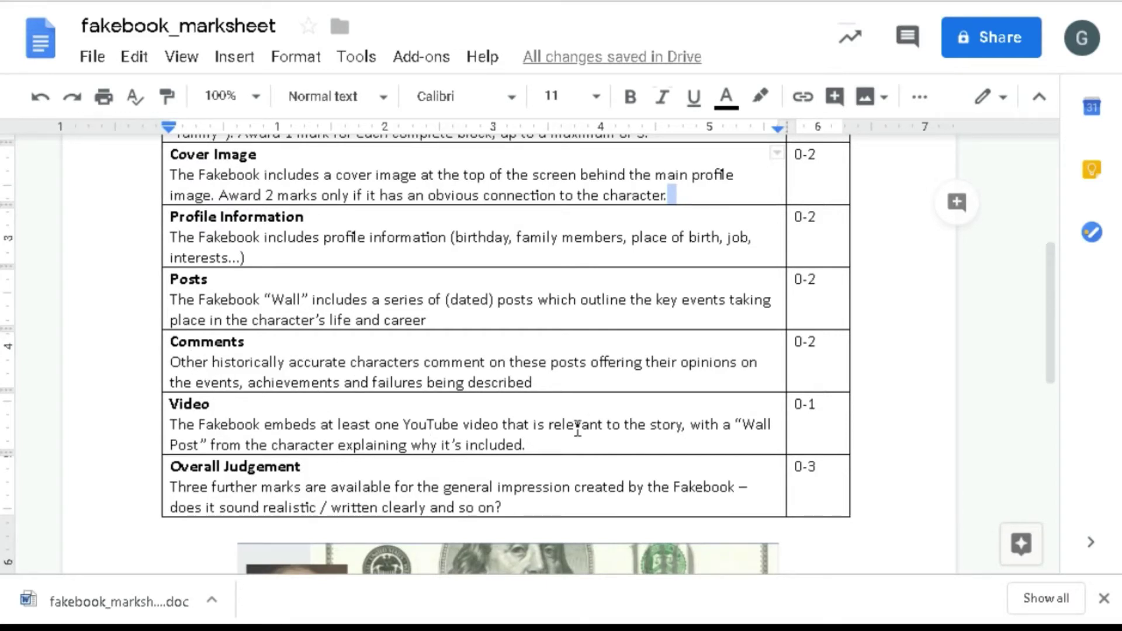
- Examine the Video, Overall Judgement and Comments criteria in the markscheme table
left_click_drag(526, 445, 157, 402)
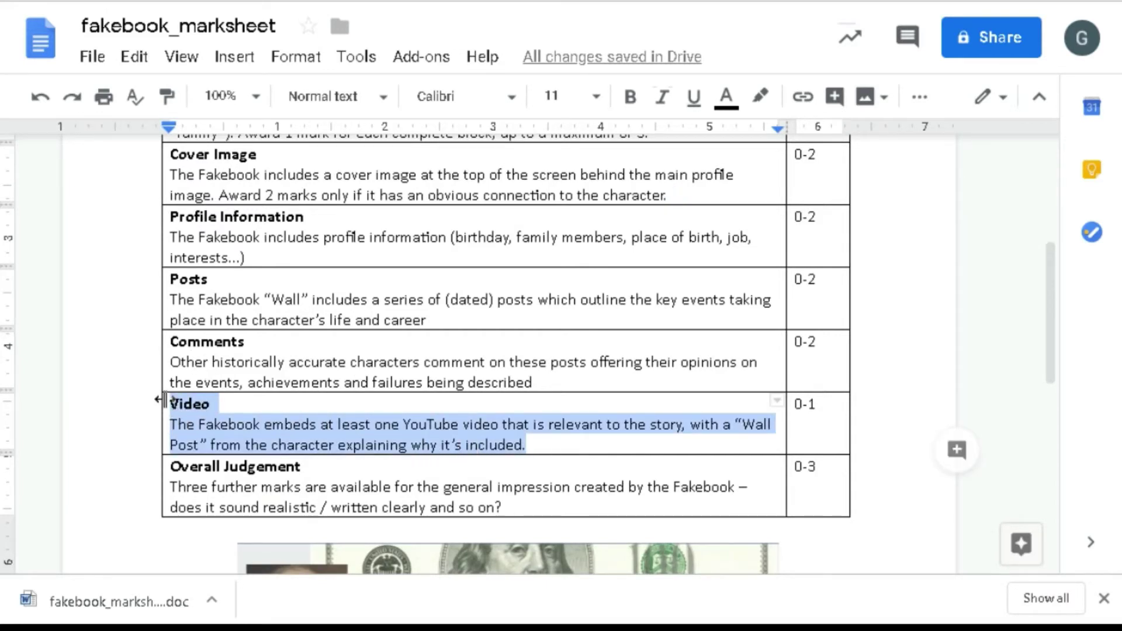
left_click_drag(529, 506, 173, 486)
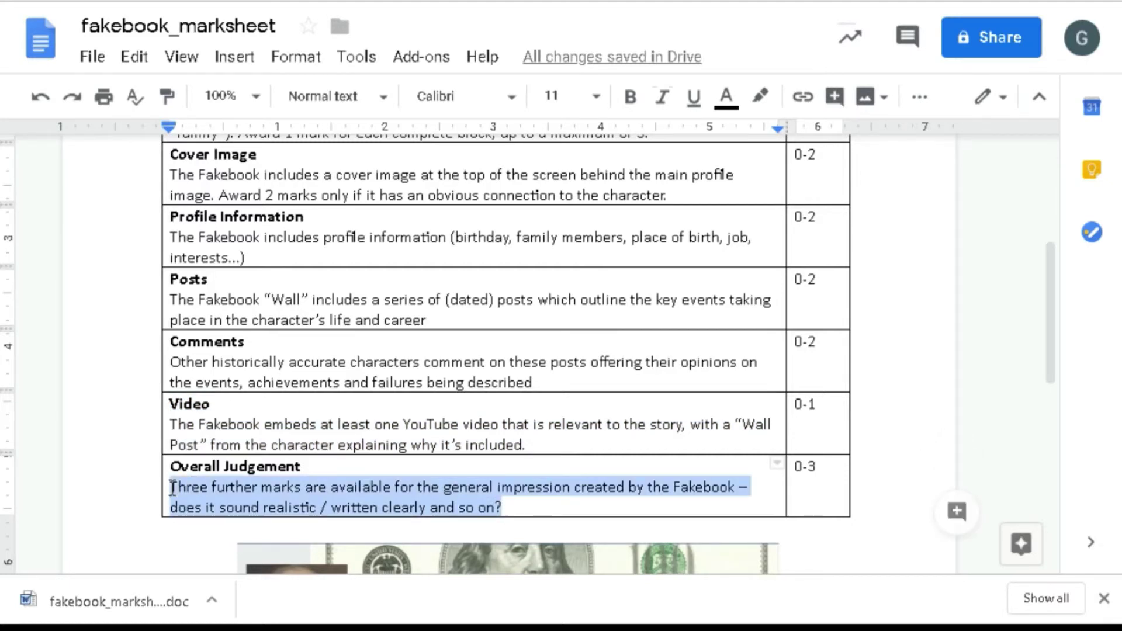
left_click(565, 482)
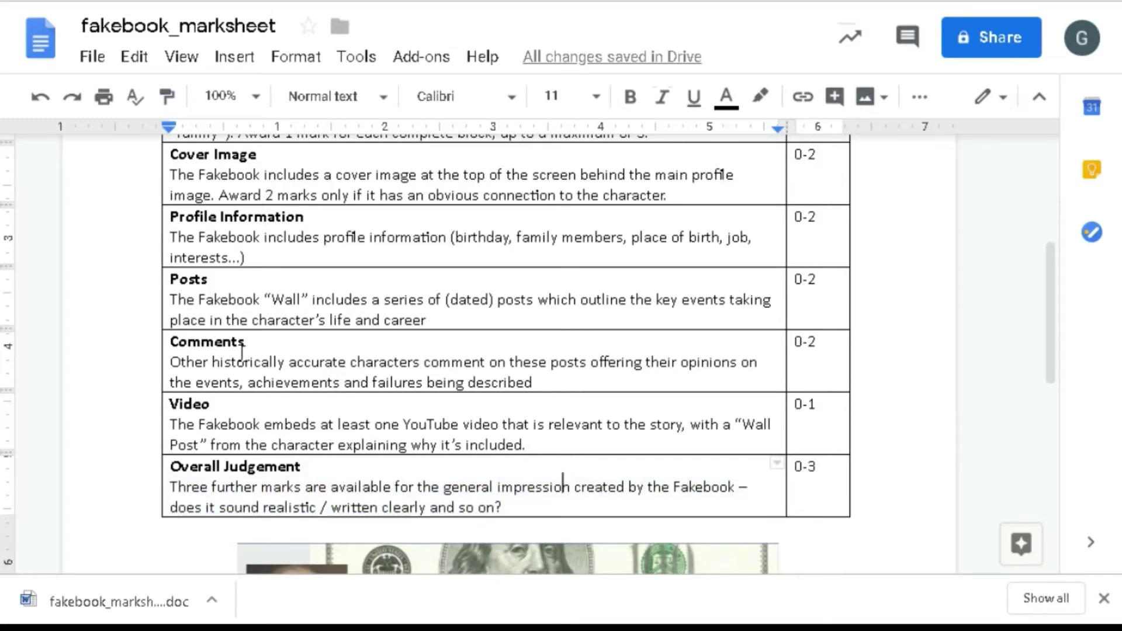
left_click_drag(171, 332, 558, 386)
left_click(547, 408)
- Skim the whole marksheet document once more and return to the Cosmos Fakebook page
scroll(429, 395, "up", 5)
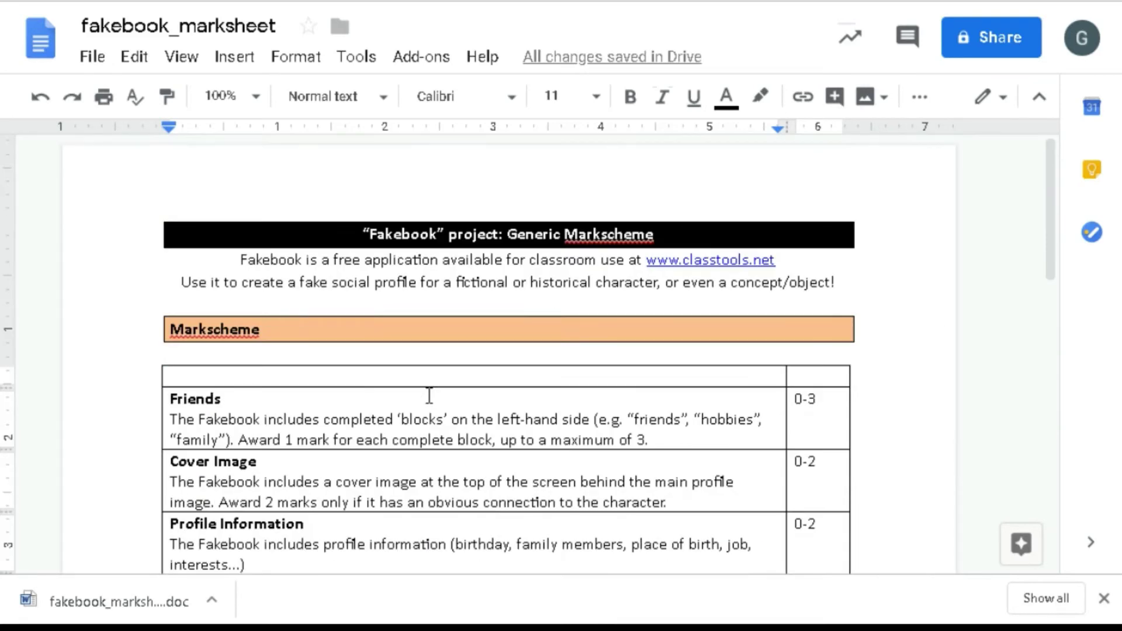
scroll(429, 396, "down", 5)
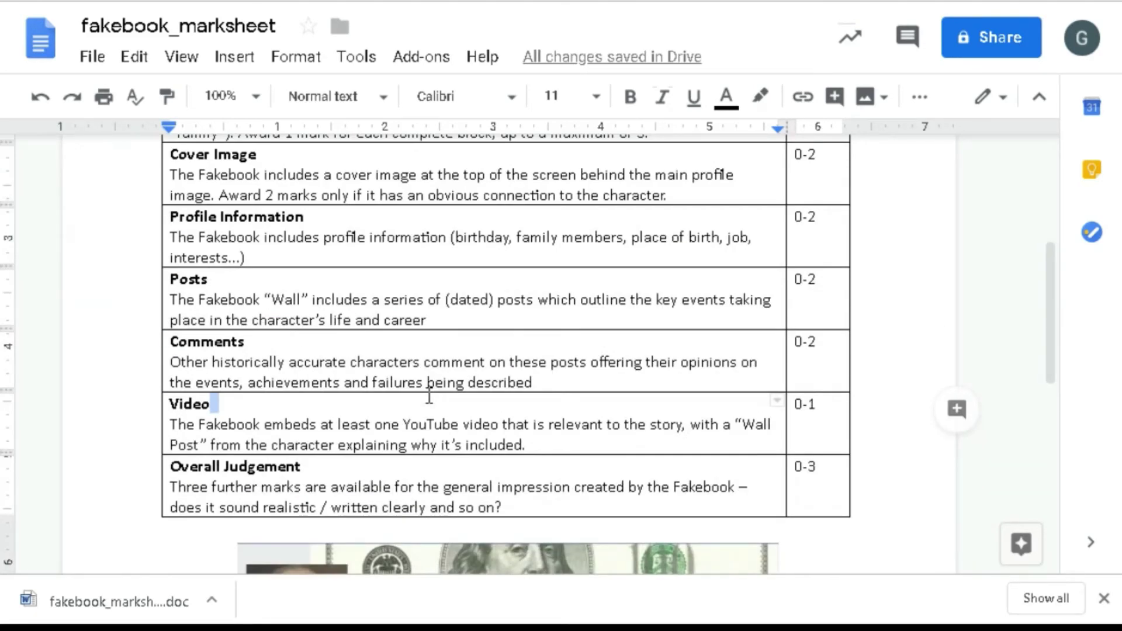
scroll(429, 396, "down", 5)
scroll(428, 396, "up", 10)
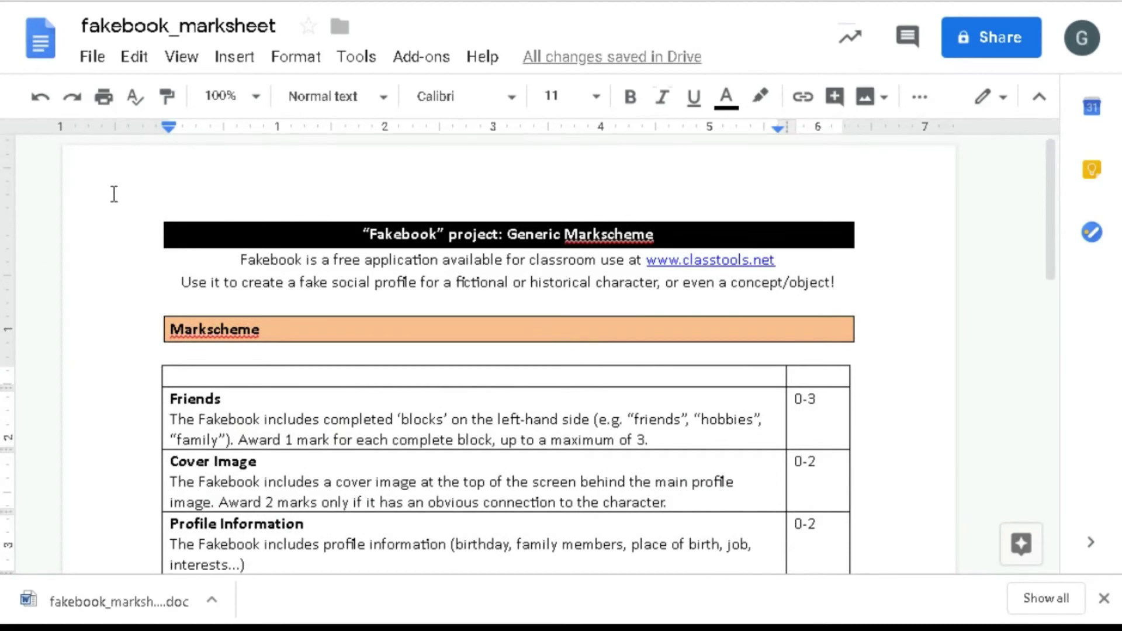
key("ctrl+shift+Tab")
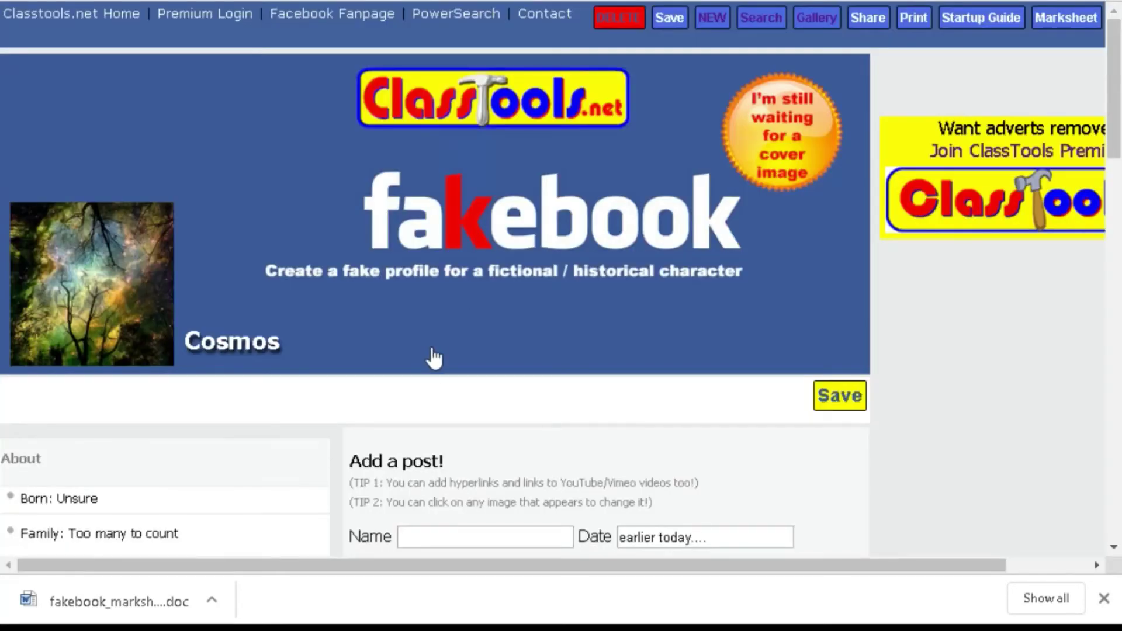